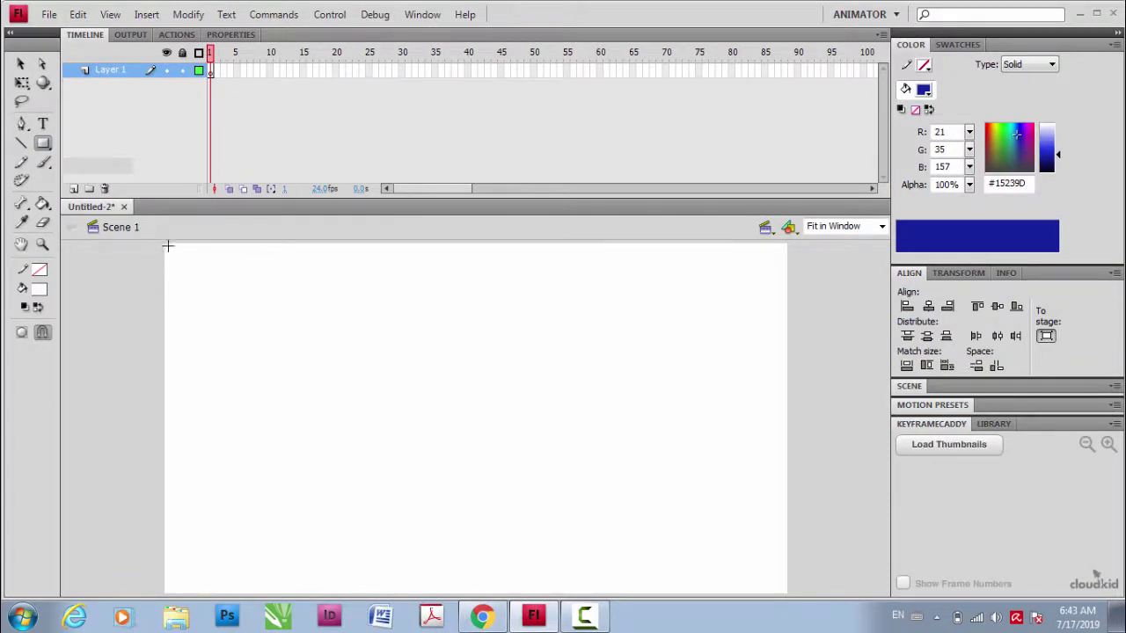
- Draw a borderless rectangle across the stage's upper part and give it a blue-to-white linear gradient fill
left_click_drag(168, 246, 786, 501)
left_click(21, 63)
left_click(419, 395)
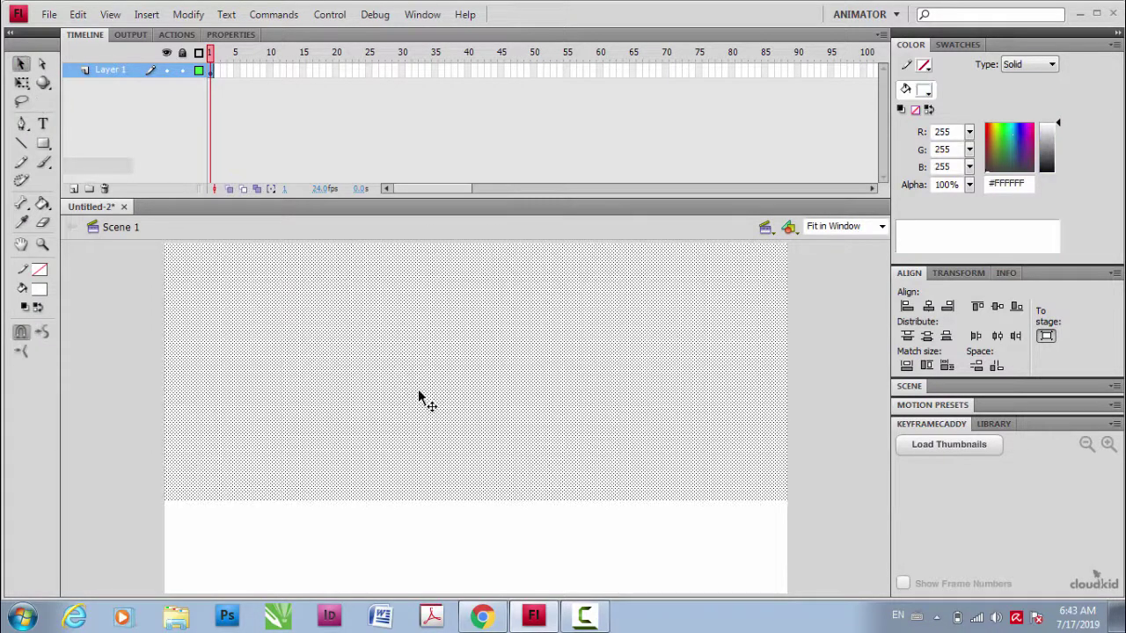
left_click(1039, 67)
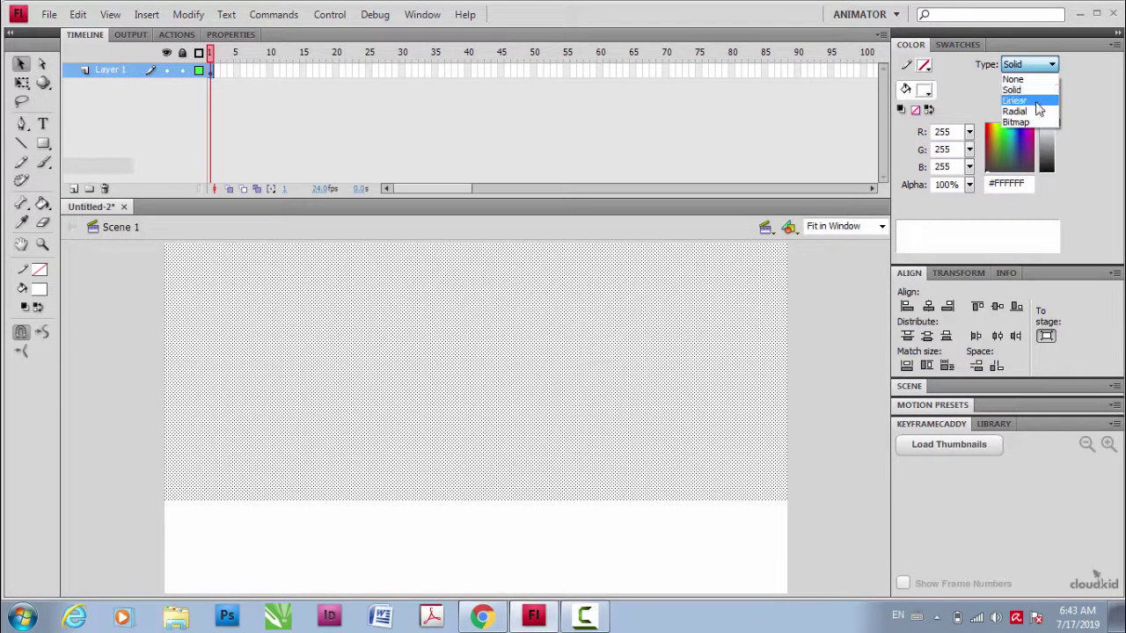
left_click(1037, 104)
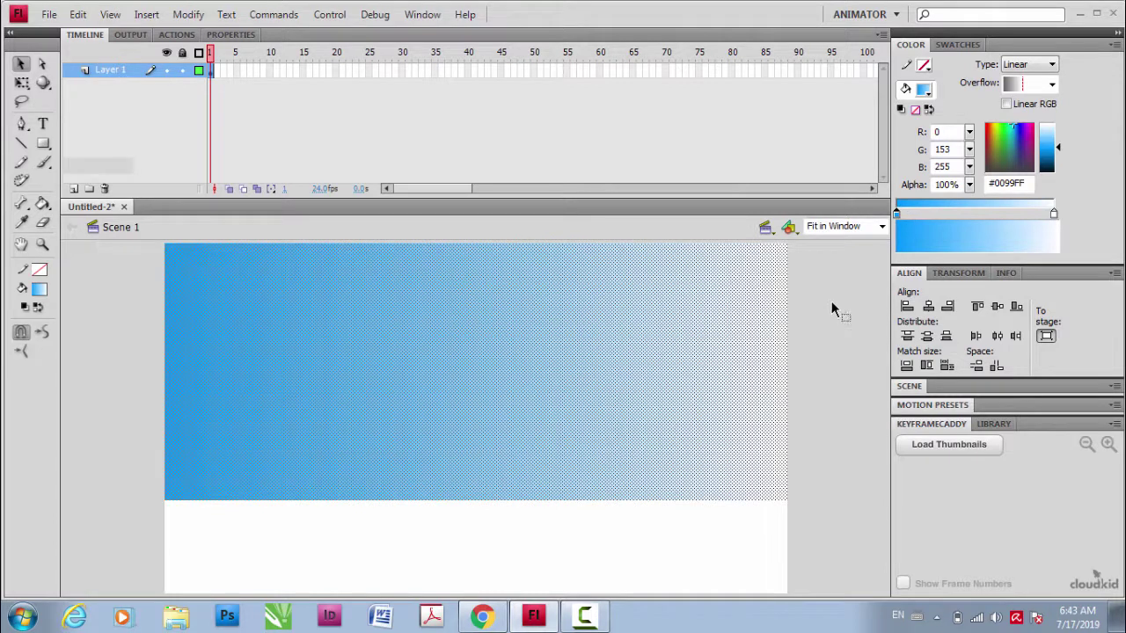
left_click(21, 85)
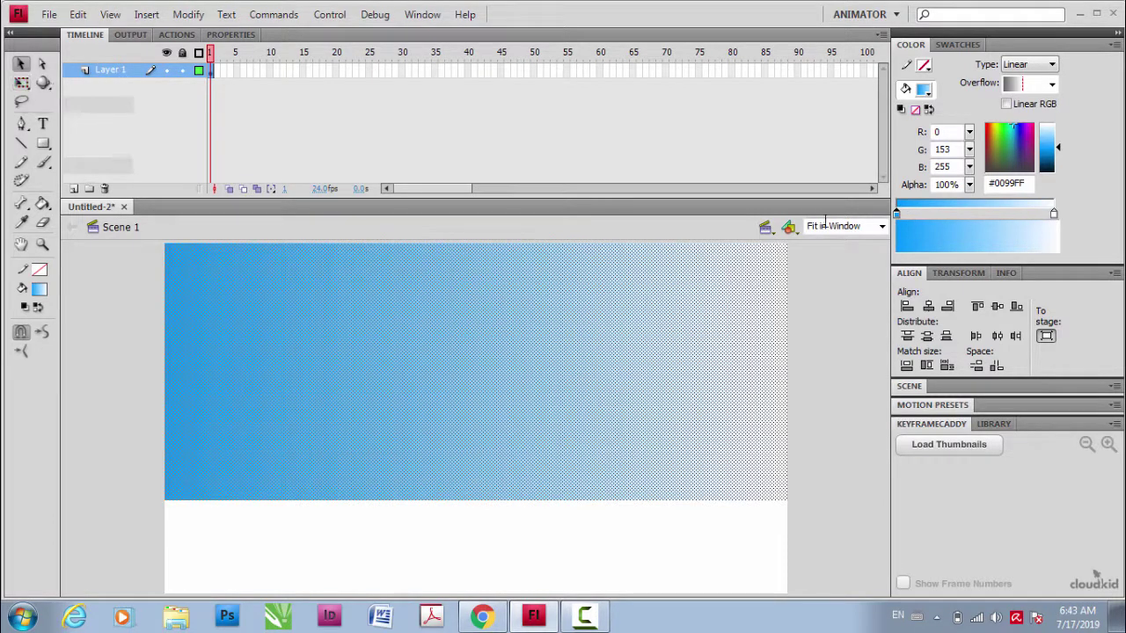
double_click(896, 215)
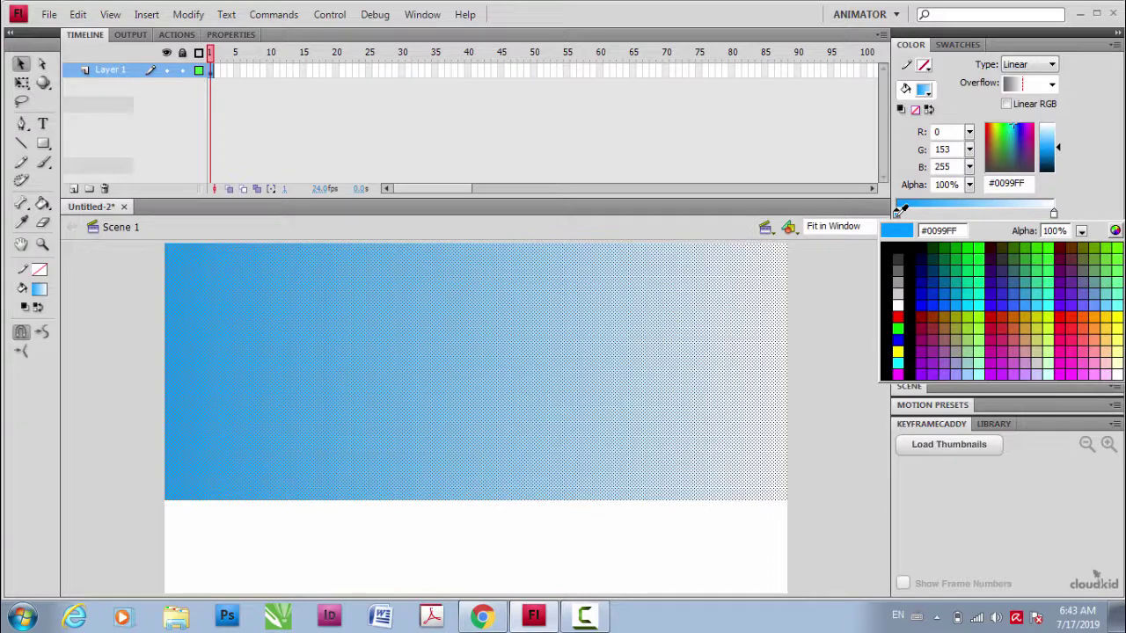
left_click(837, 319)
key("ctrl+z")
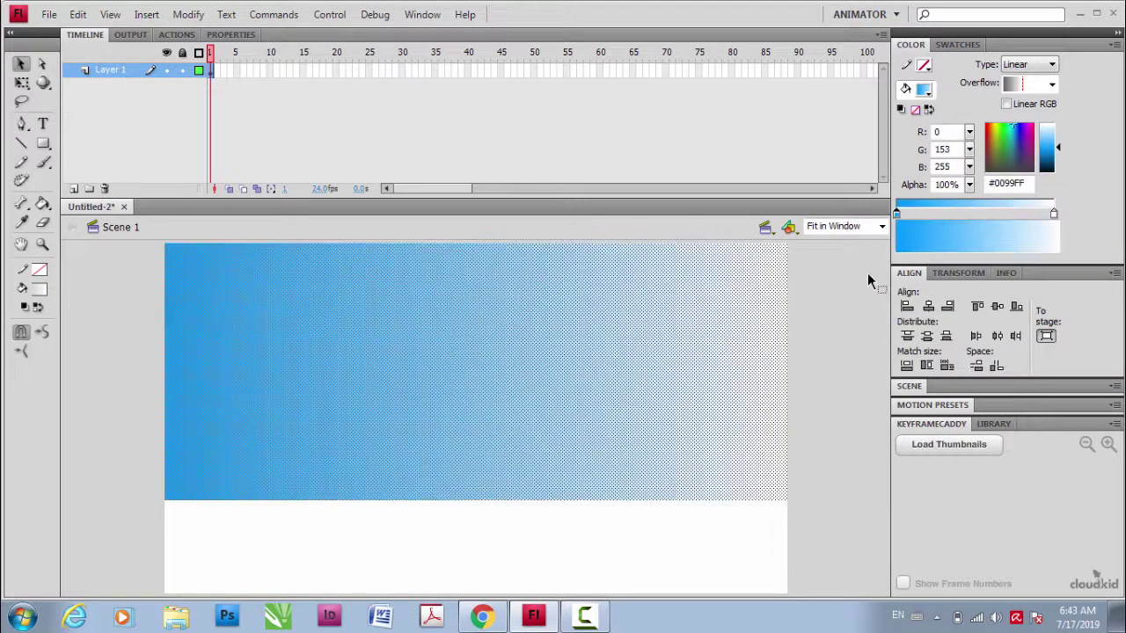
left_click(849, 280)
left_click(506, 318)
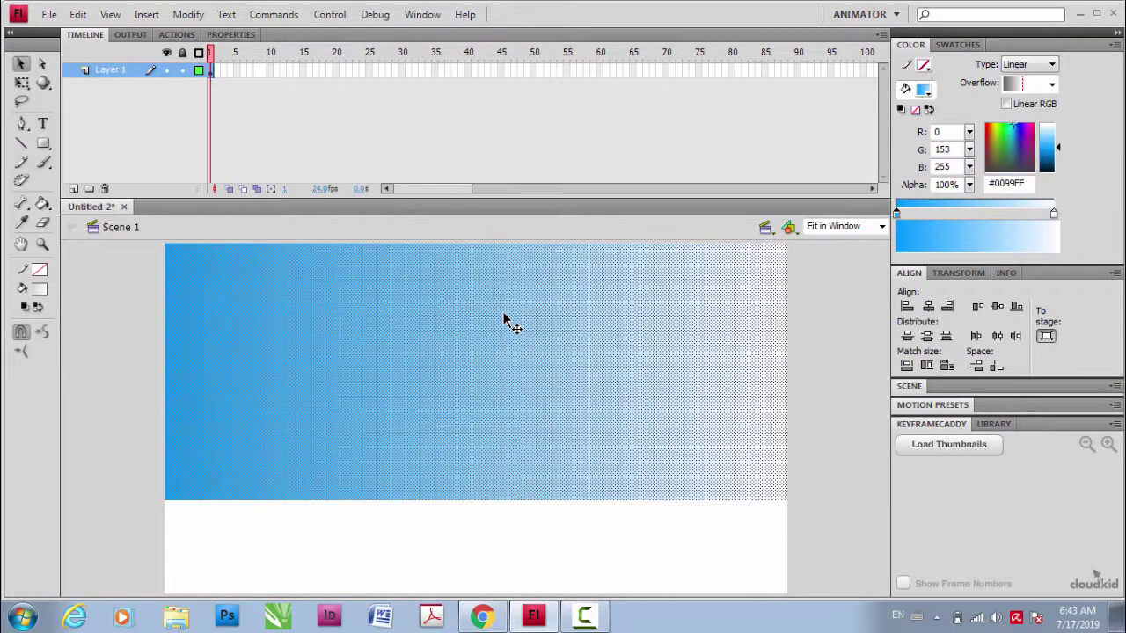
- Try to rotate the sky rectangle's gradient to run vertically with the Gradient Transform tool
left_click(22, 82)
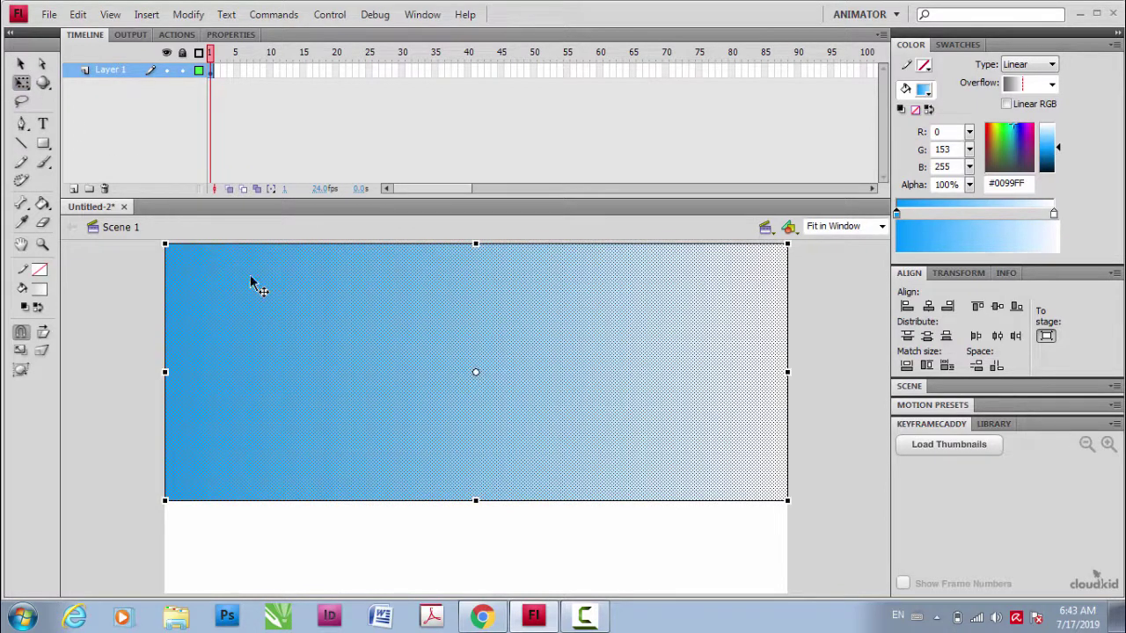
left_click(20, 82)
left_click(88, 96)
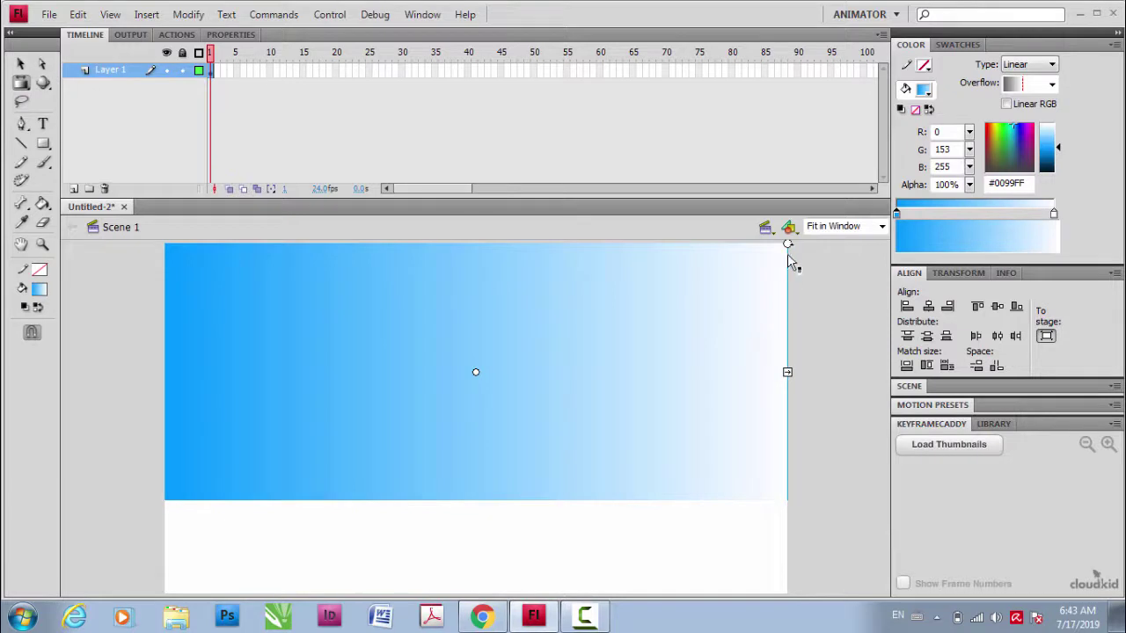
left_click_drag(787, 243, 600, 450)
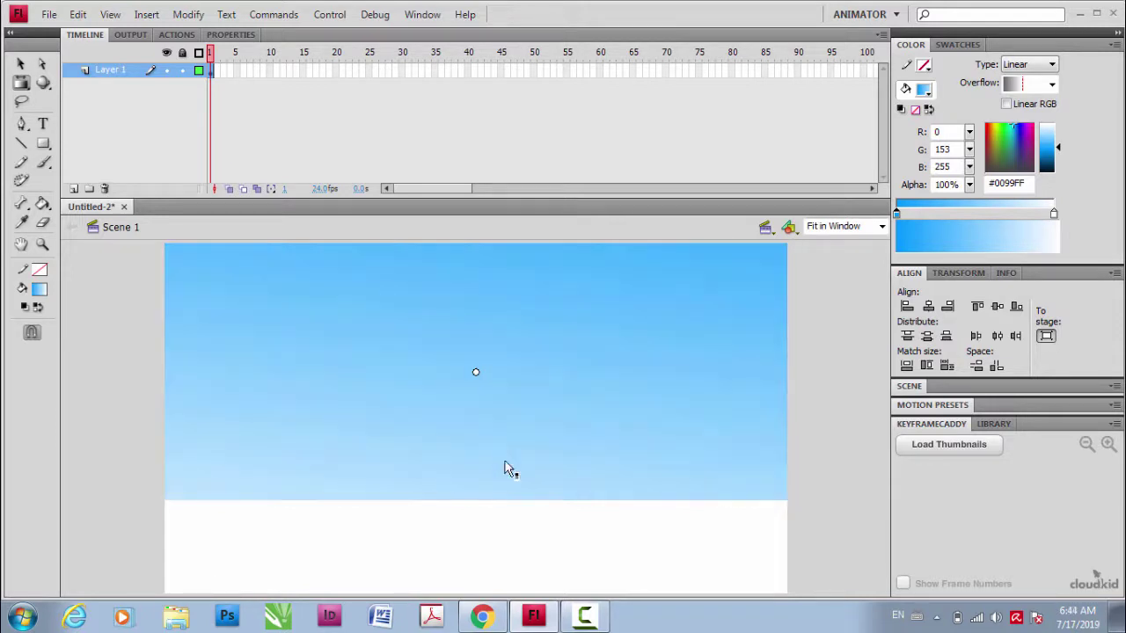
key("ctrl+minus")
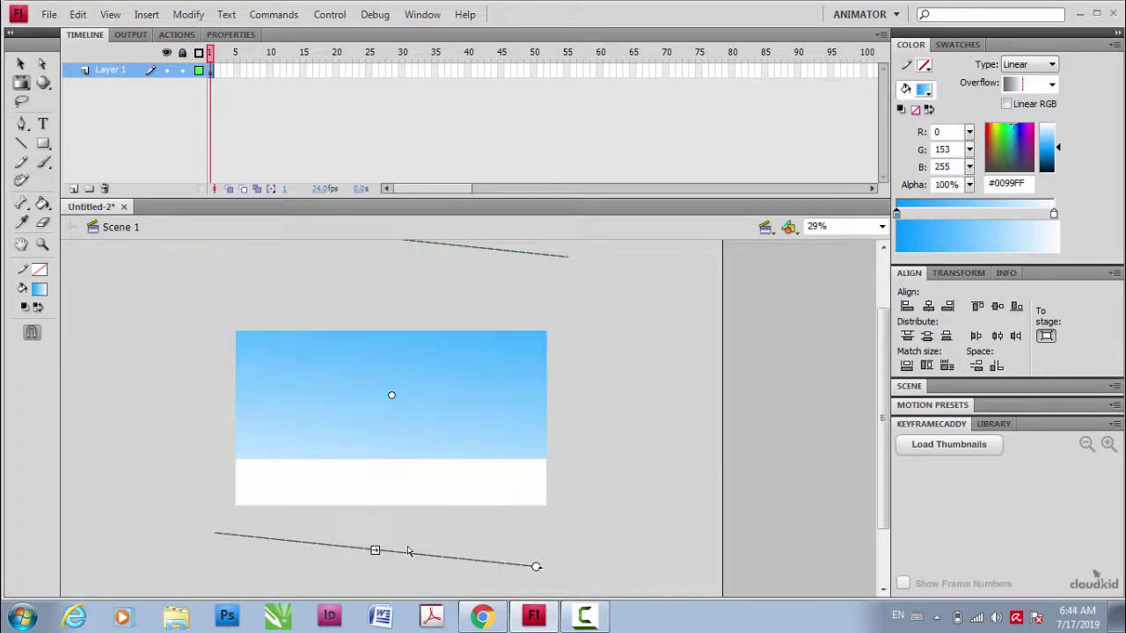
left_click_drag(535, 568, 553, 566)
key("q")
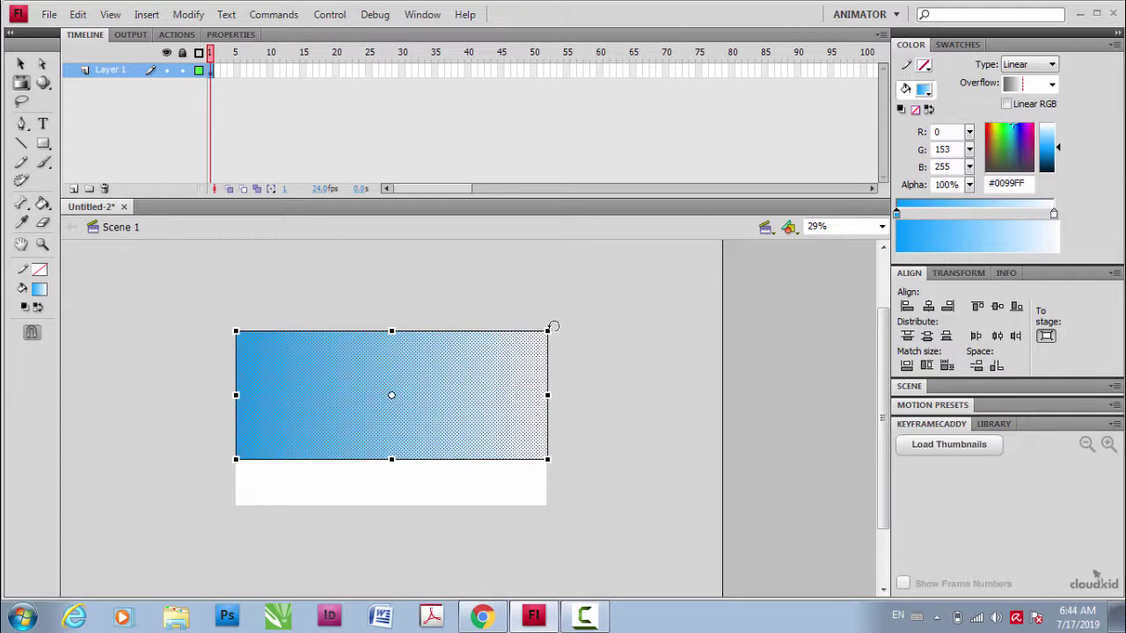
- Rotate the sky rectangle's gradient with the Gradient Transform tool so it runs from blue above to lighter blue below
left_click(21, 82)
left_click(182, 381)
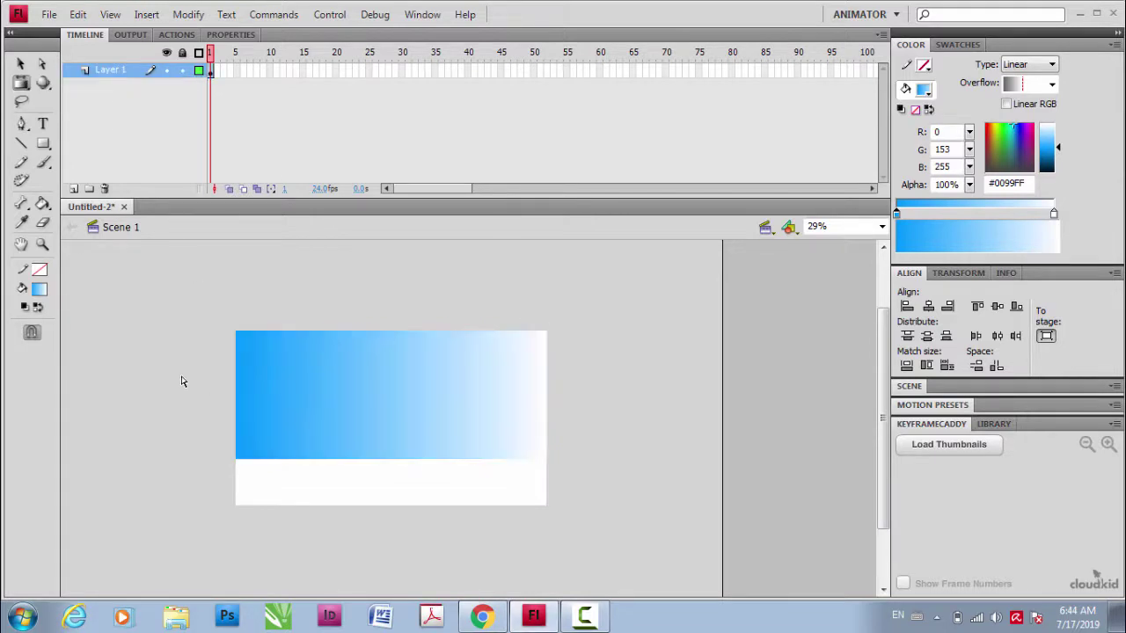
left_click(375, 381)
left_click_drag(548, 331, 442, 506)
left_click(186, 392)
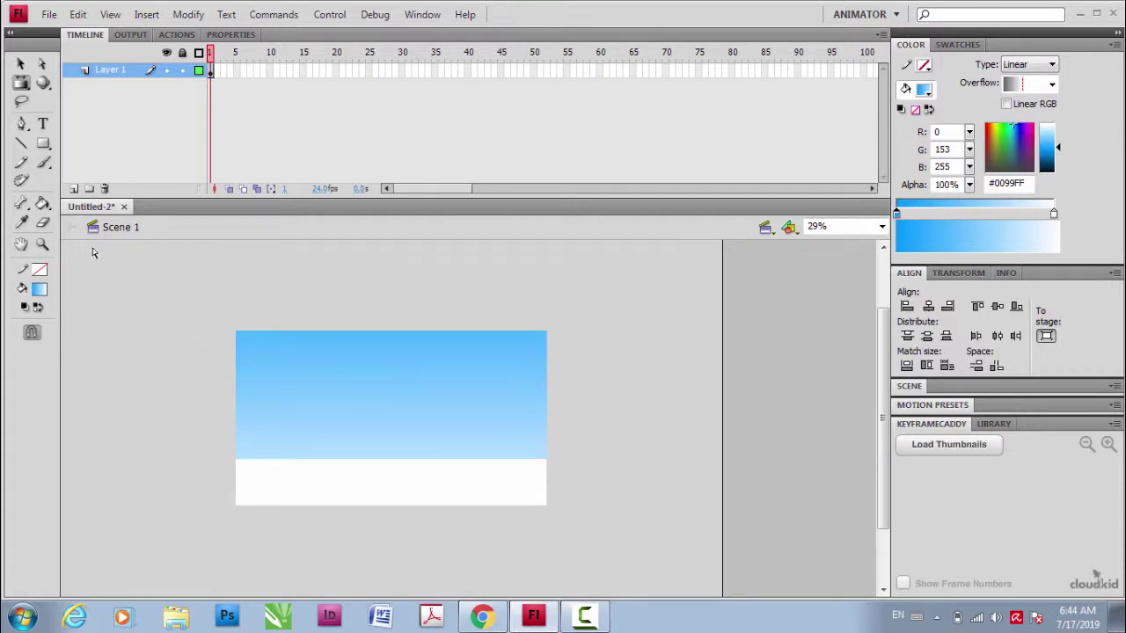
- Set up the Brush tool with fill colour #CC9900 and a small brush size
left_click(43, 163)
left_click(38, 289)
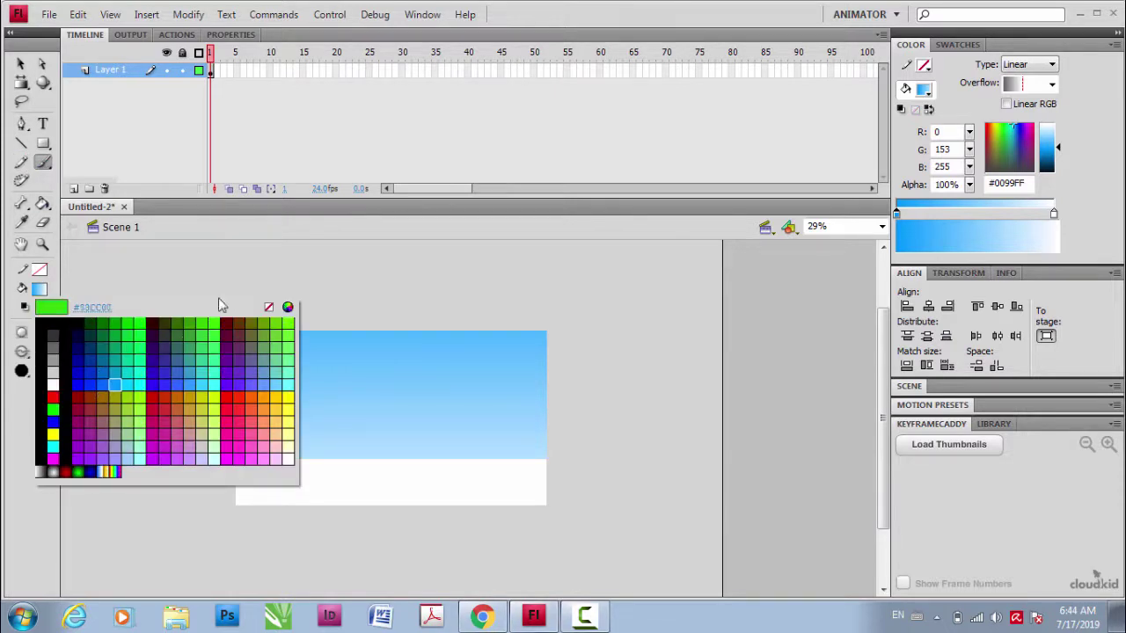
left_click(189, 393)
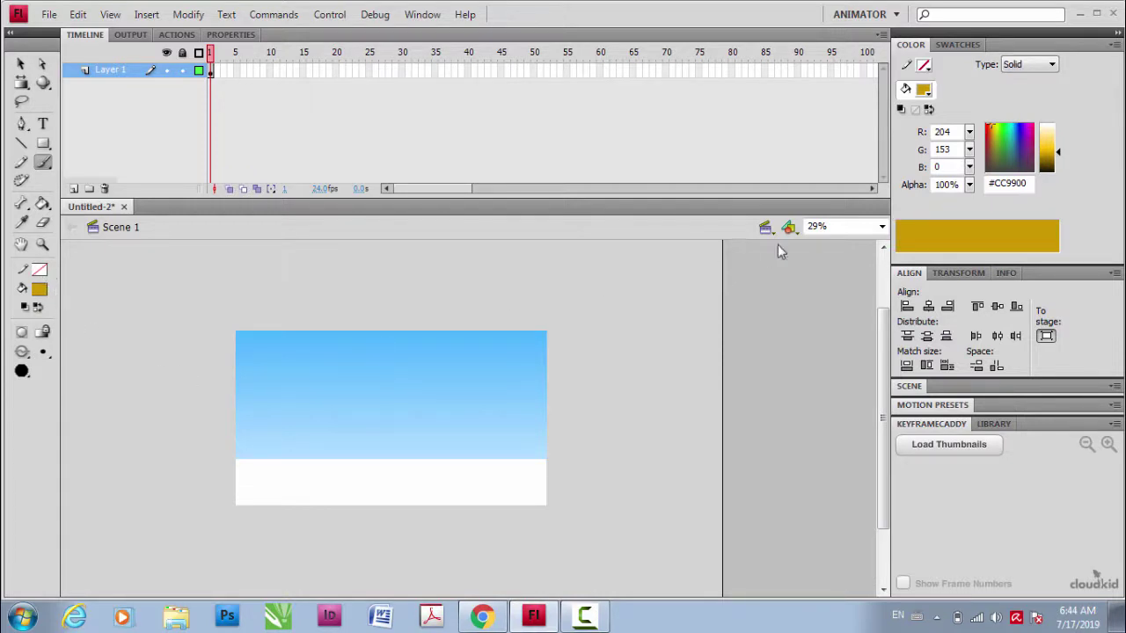
left_click(882, 227)
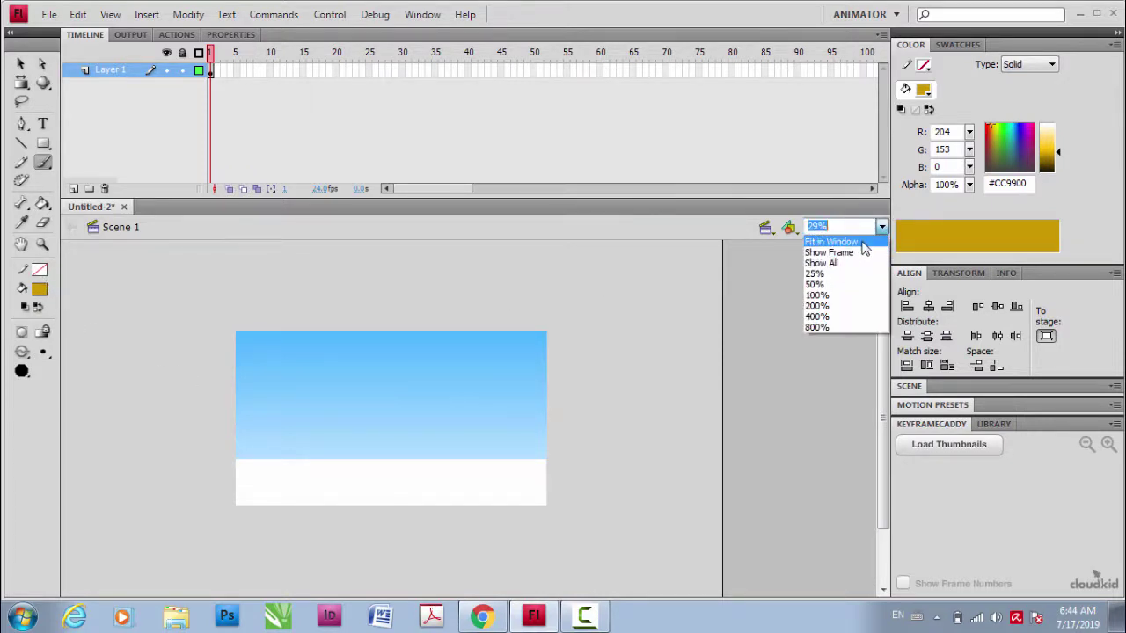
left_click(864, 244)
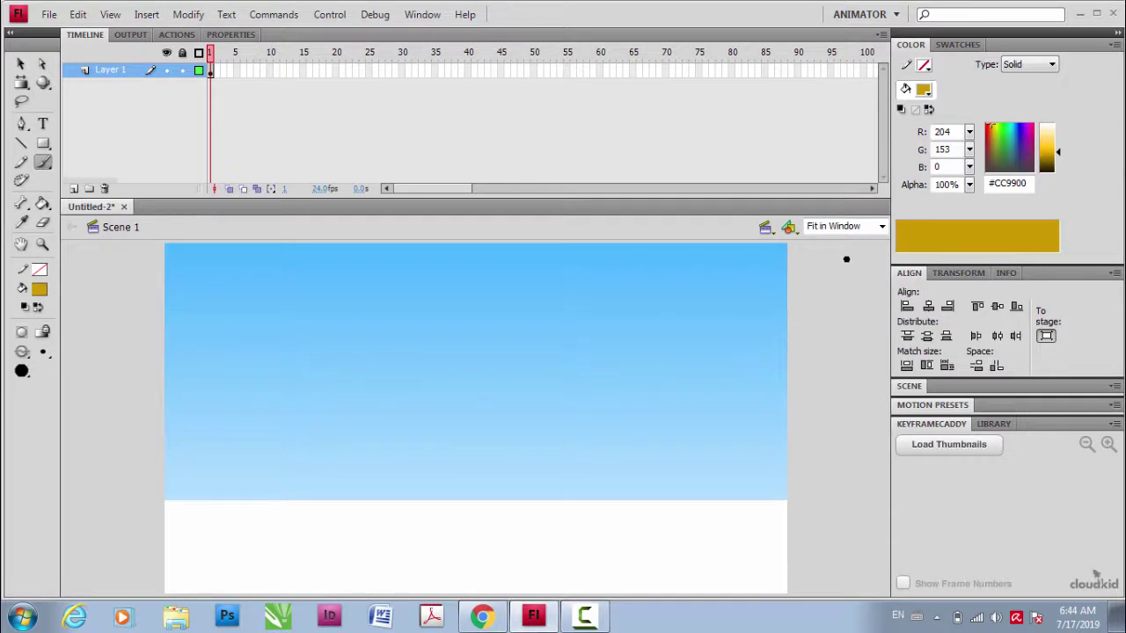
left_click(883, 227)
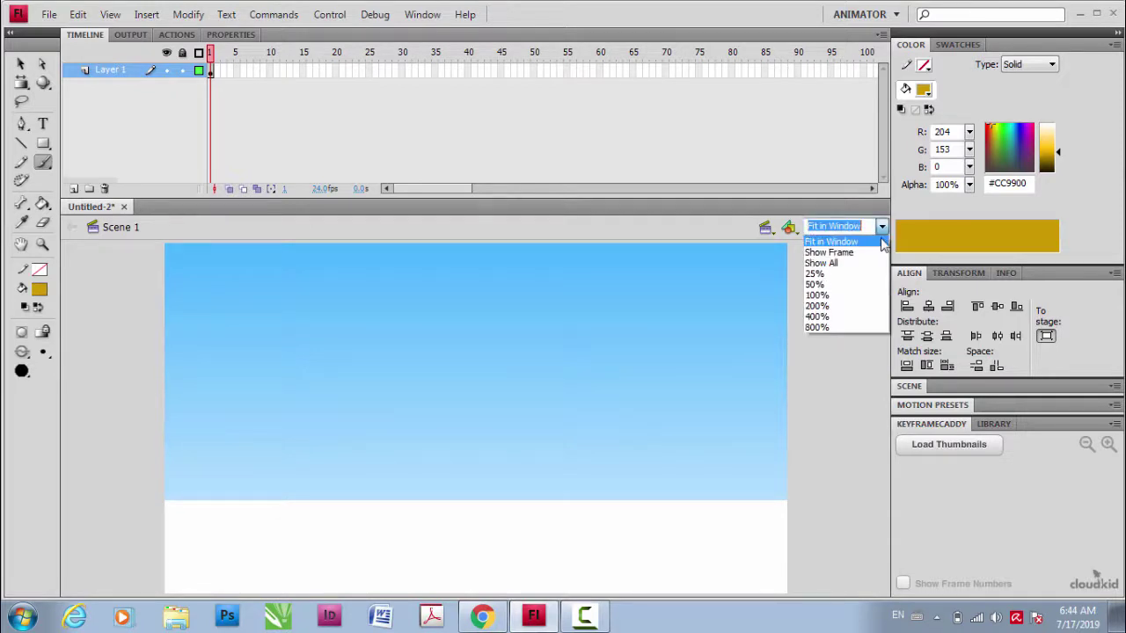
left_click(864, 285)
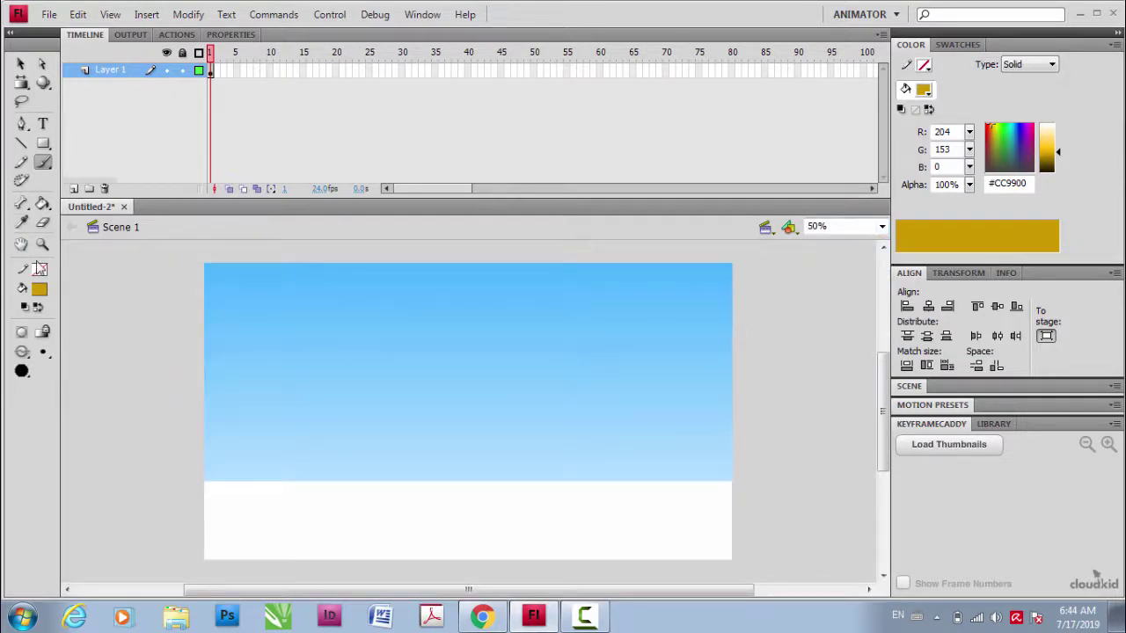
left_click(44, 352)
left_click(75, 357)
- Try to paint a closed ground outline around the stage's lower part on Layer 1
left_click_drag(241, 369, 413, 388)
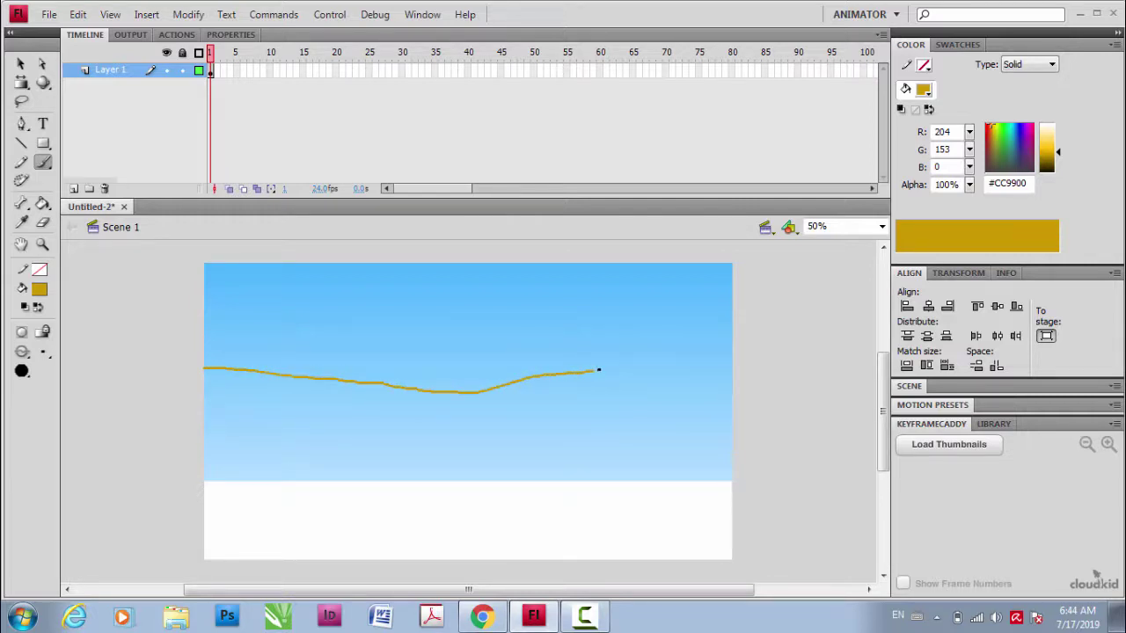
mouse_move(598, 369)
left_mouse_down()
mouse_move(732, 361)
mouse_move(746, 499)
left_mouse_up()
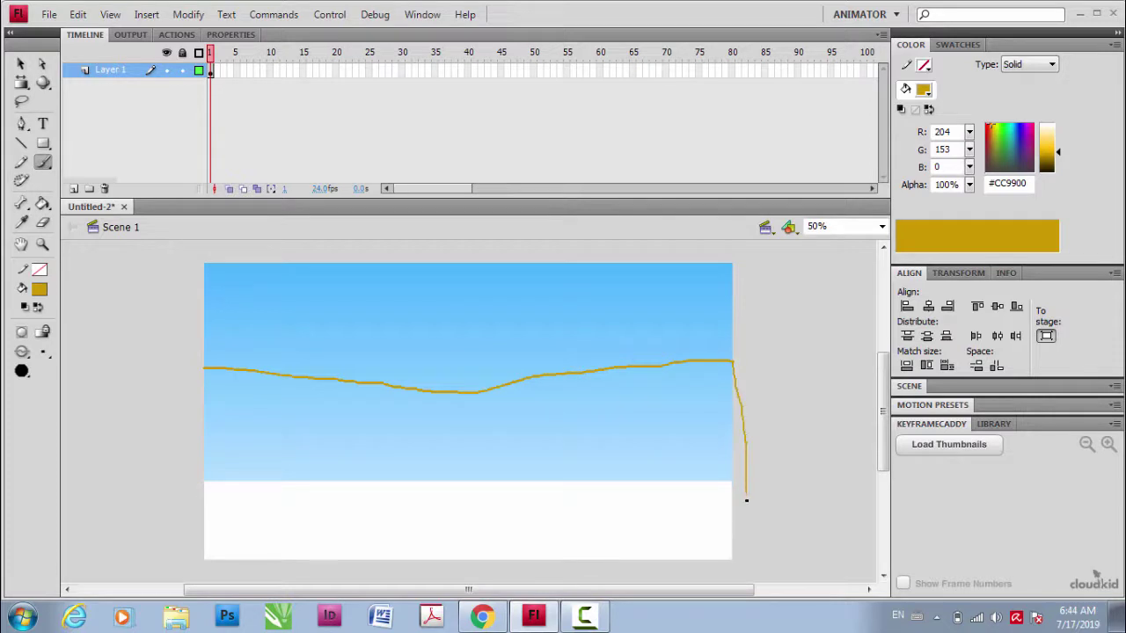
mouse_move(695, 570)
left_mouse_down()
mouse_move(201, 566)
mouse_move(201, 368)
left_mouse_up()
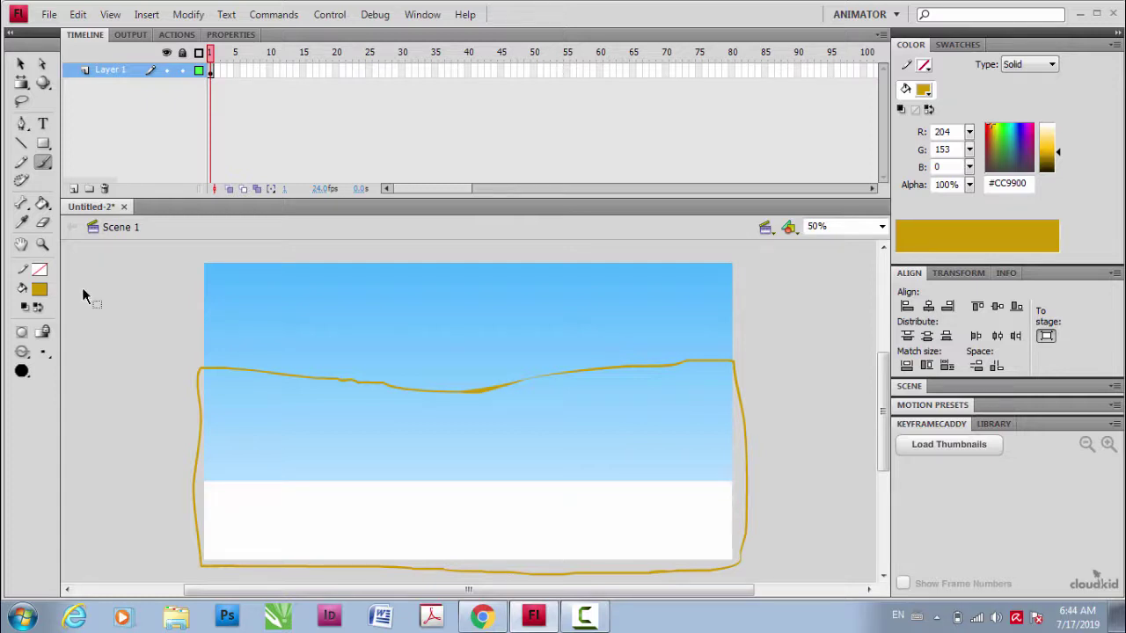
key("ctrl+z")
- Add a new layer and paint a closed hilly ground outline on it, extending slightly past the stage's sides and lower edge
left_click(74, 188)
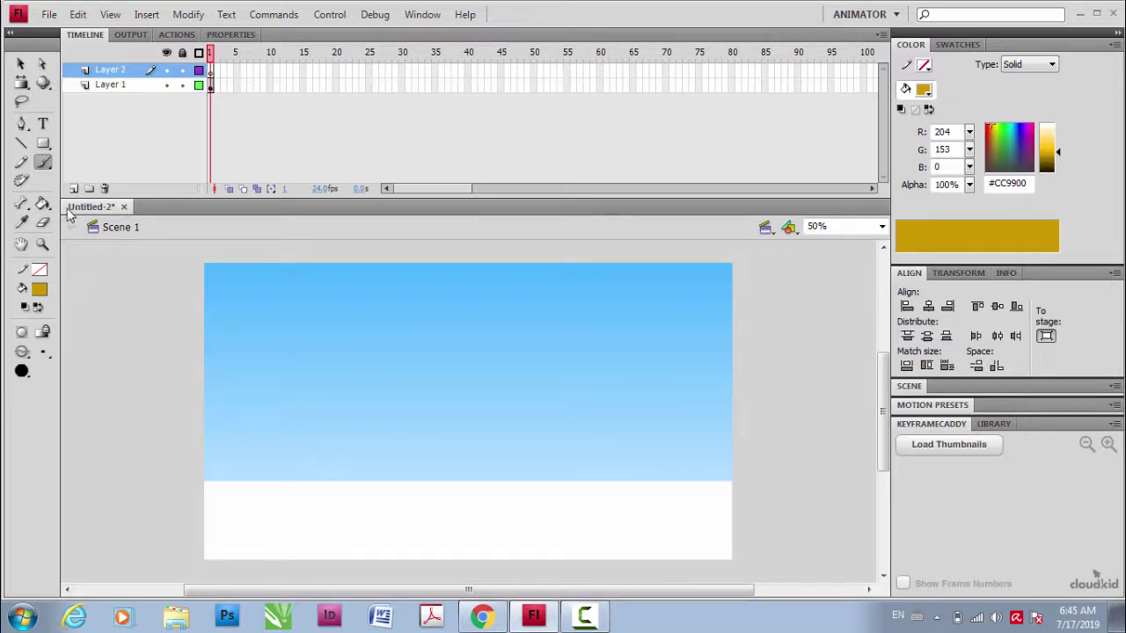
left_click(43, 162)
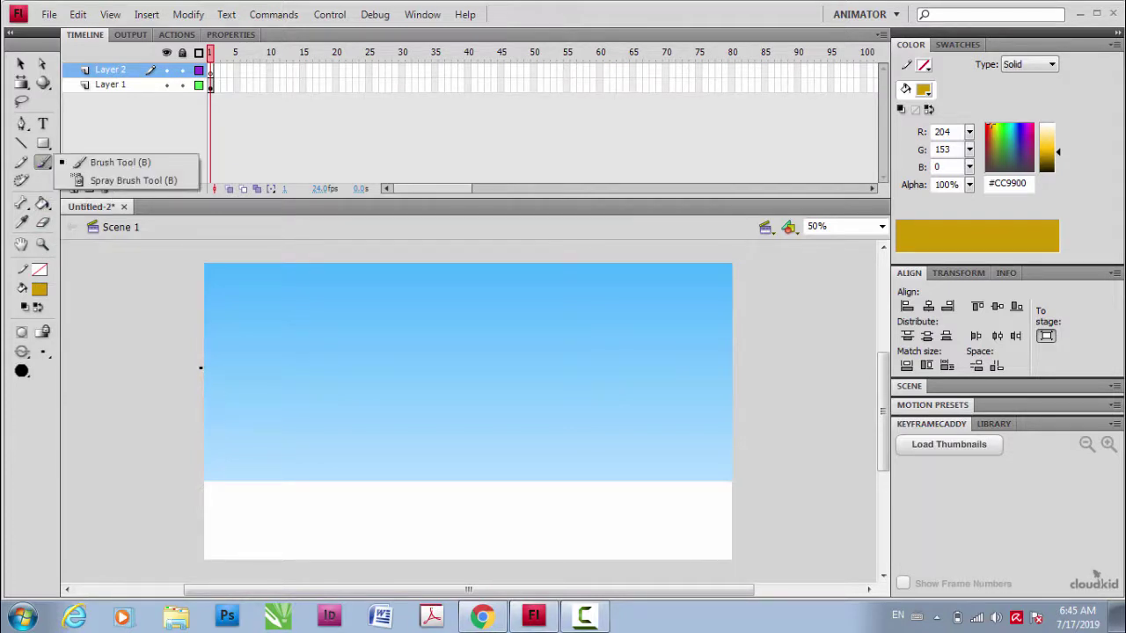
mouse_move(201, 367)
left_mouse_down()
mouse_move(269, 354)
mouse_move(334, 360)
left_mouse_up()
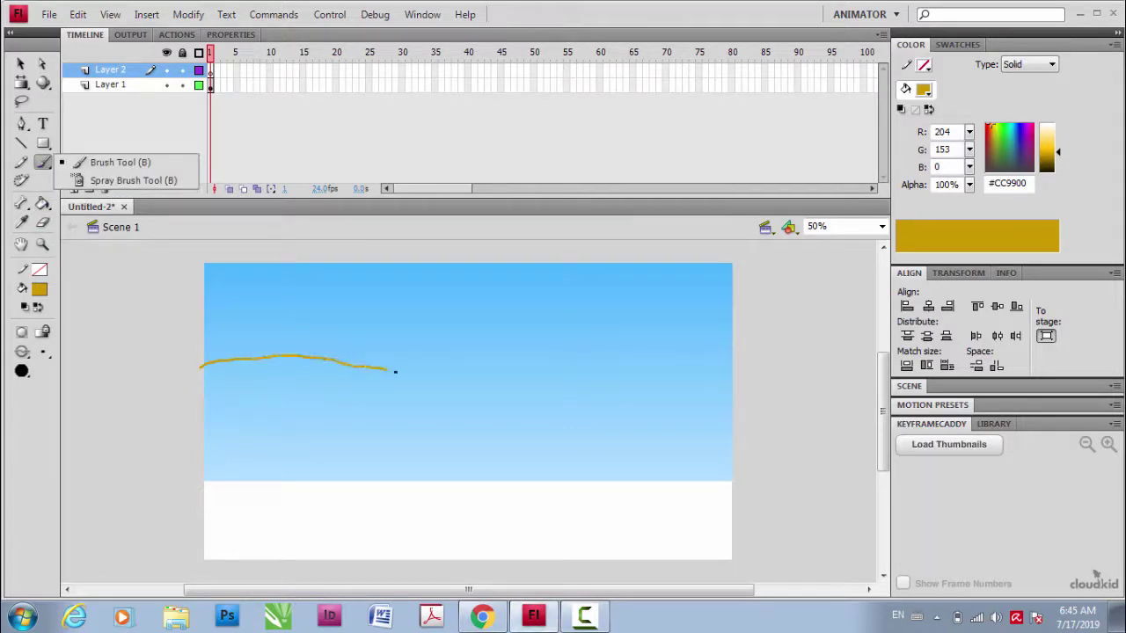
left_click_drag(431, 382, 494, 380)
mouse_move(579, 354)
left_mouse_down()
mouse_move(732, 345)
mouse_move(743, 560)
mouse_move(612, 577)
mouse_move(198, 568)
left_mouse_up()
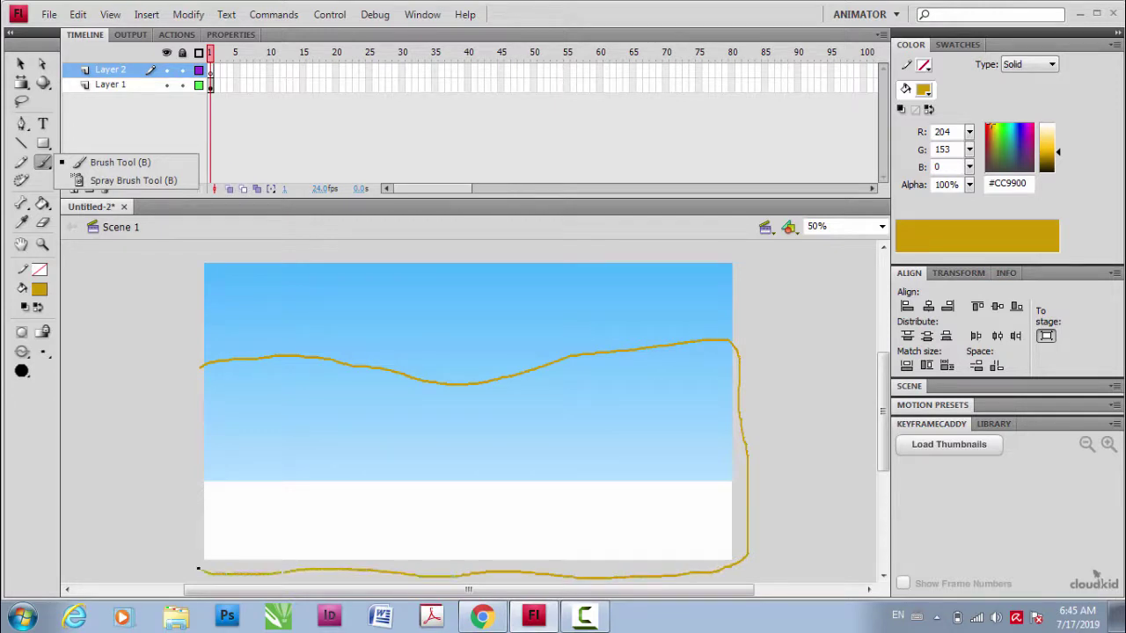
left_click_drag(189, 499, 197, 360)
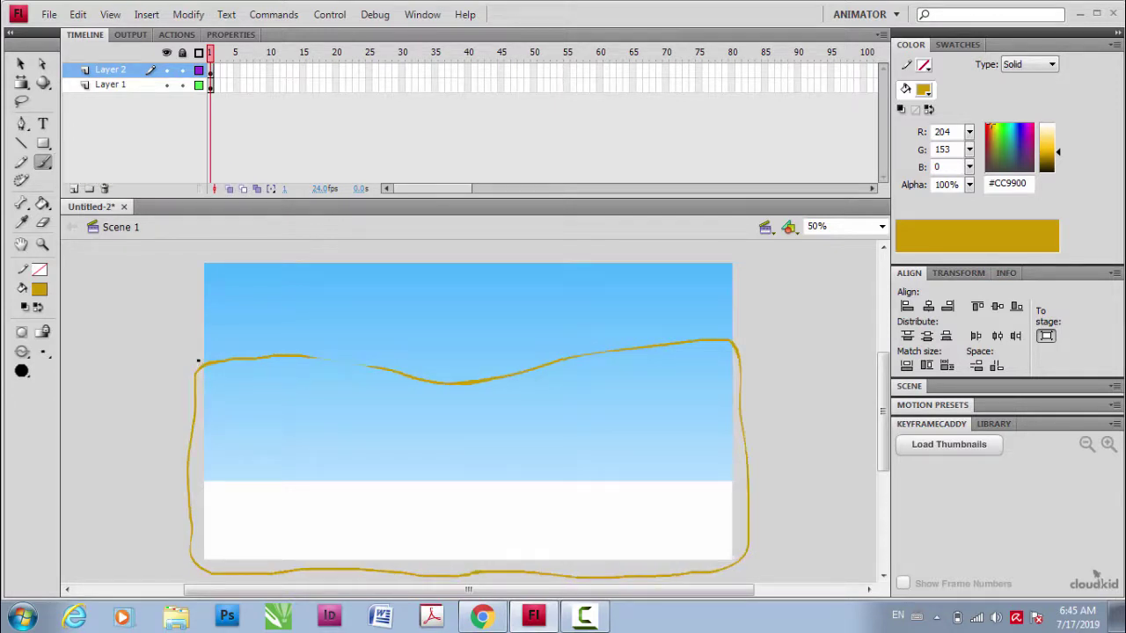
- Fill the ground outline with #CC9900 using the Paint Bucket
left_click(43, 203)
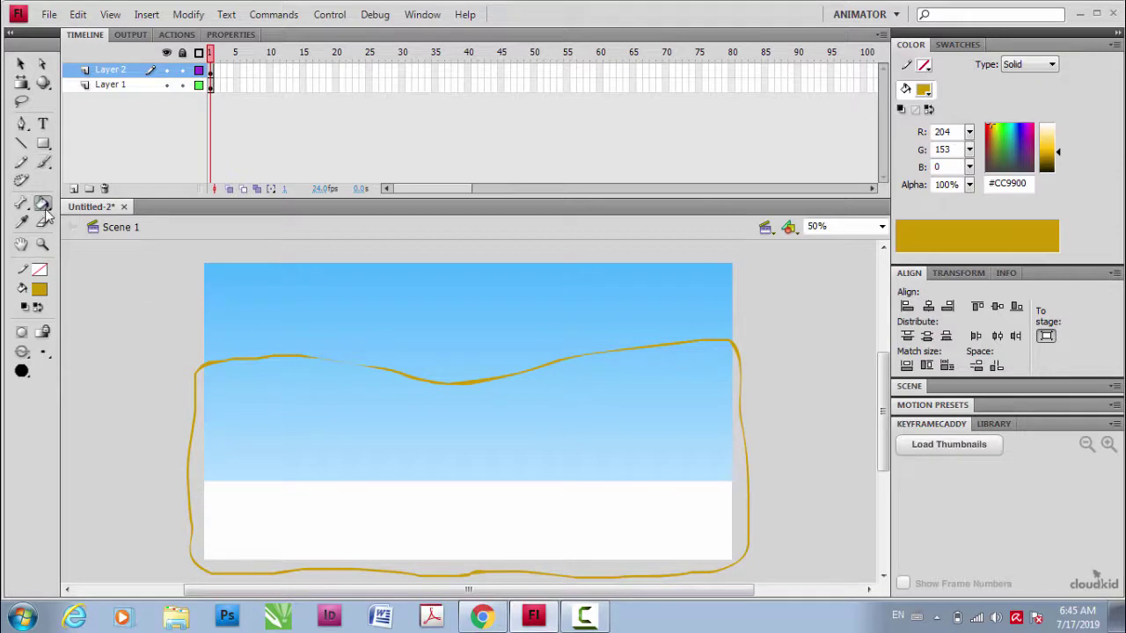
left_click(320, 438)
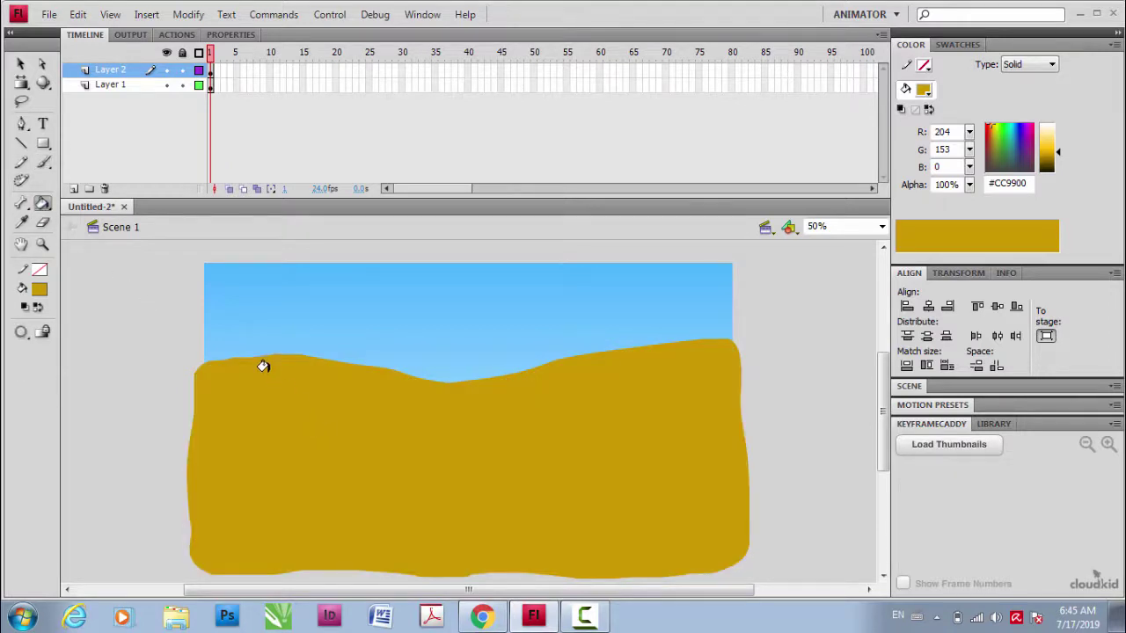
left_click(881, 226)
left_click(844, 242)
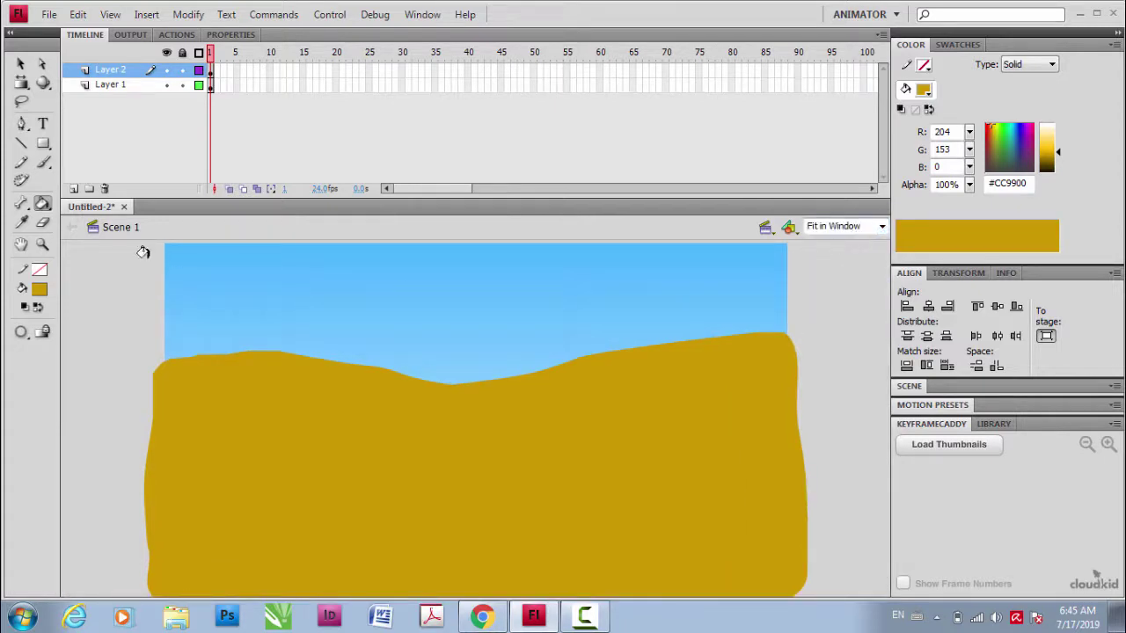
- Lock Layer 1 and Layer 2, then draw a #CC9900 rectangle on a new layer from the ground's central dip to the stage's lower edge
left_click(42, 143)
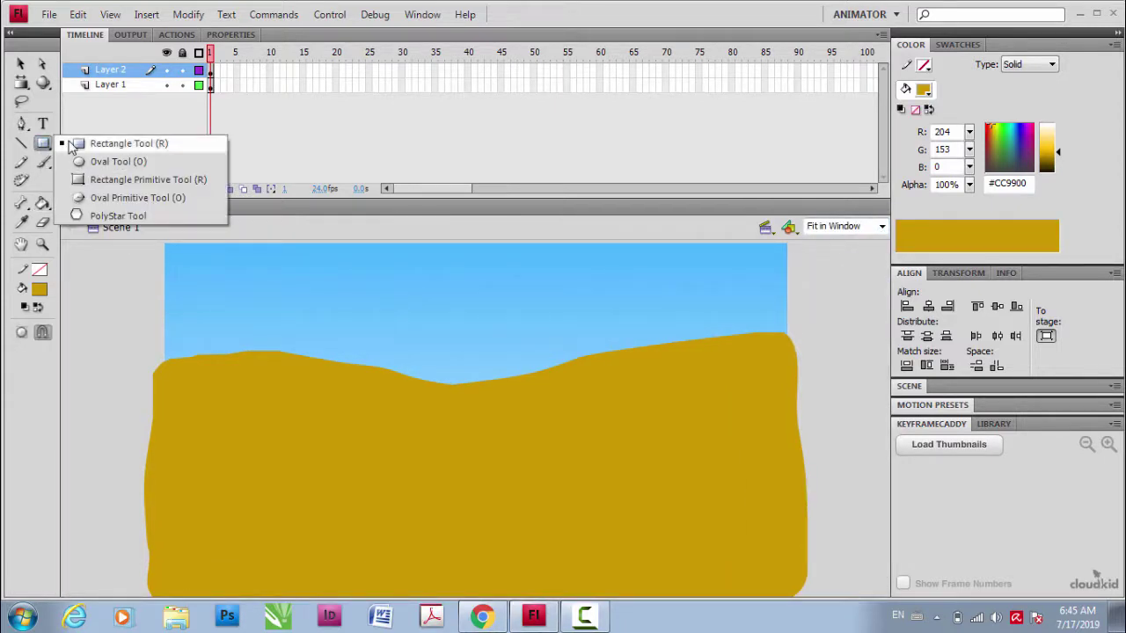
left_click(88, 146)
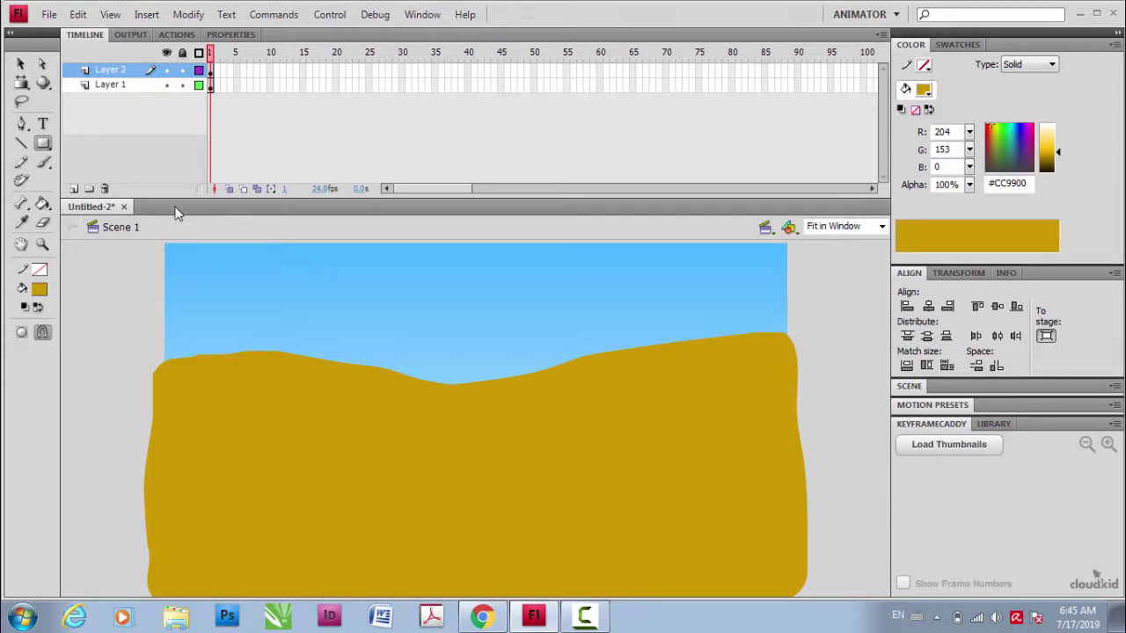
left_click_drag(182, 85, 182, 71)
left_click(74, 188)
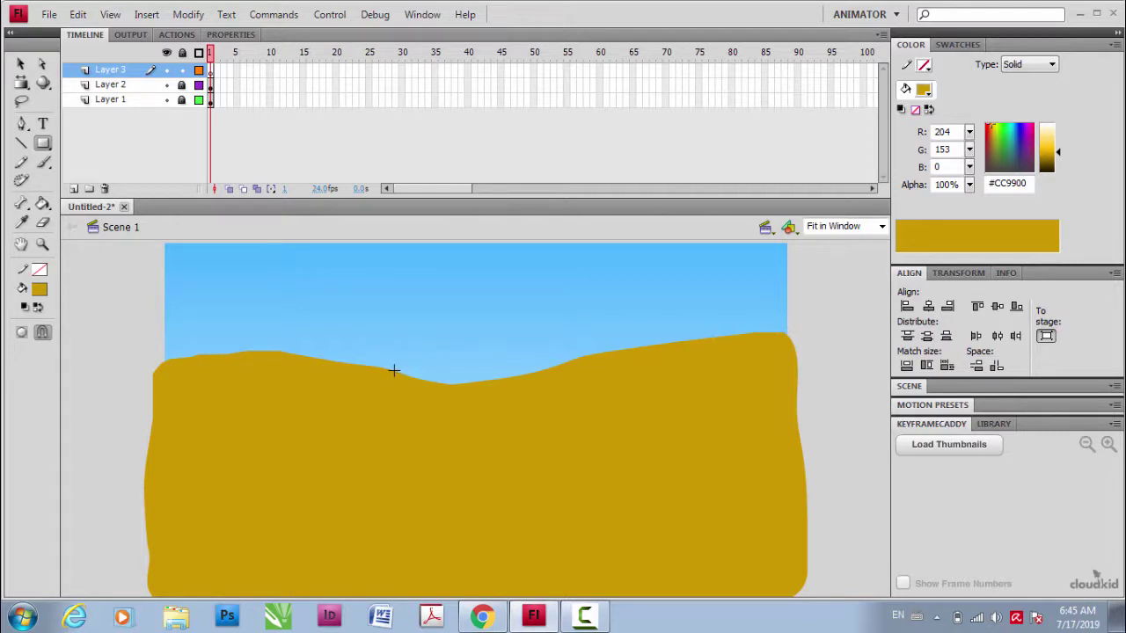
left_click_drag(394, 371, 540, 604)
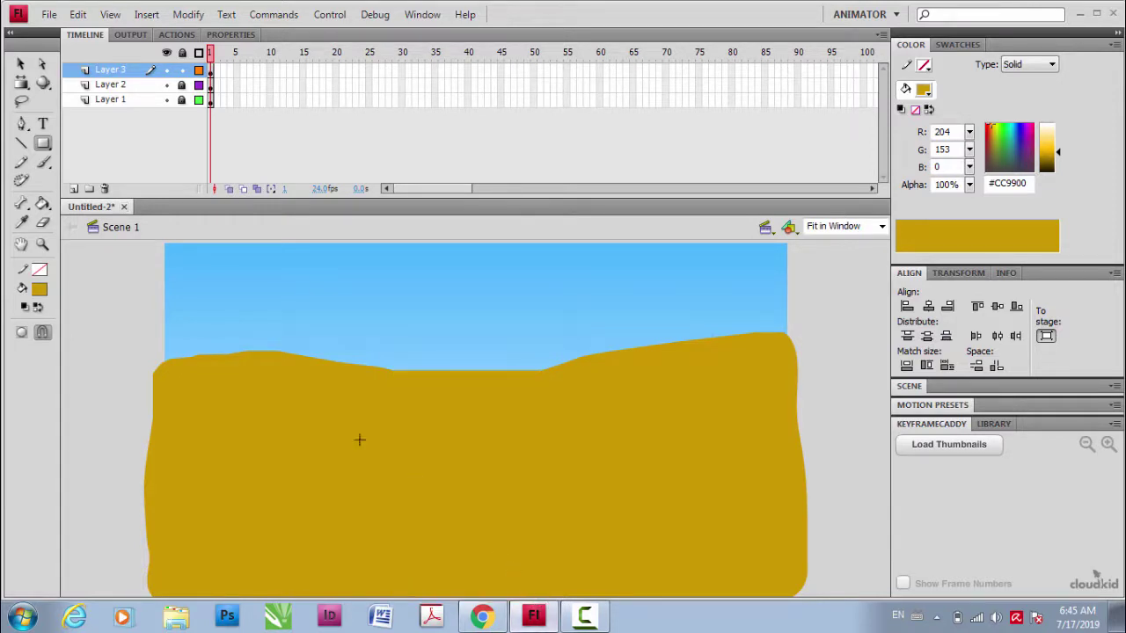
- Recolour the rectangle in the ground's central dip on Layer 3 from the ground colour to blue #1487B8
left_click(21, 64)
left_click(455, 452)
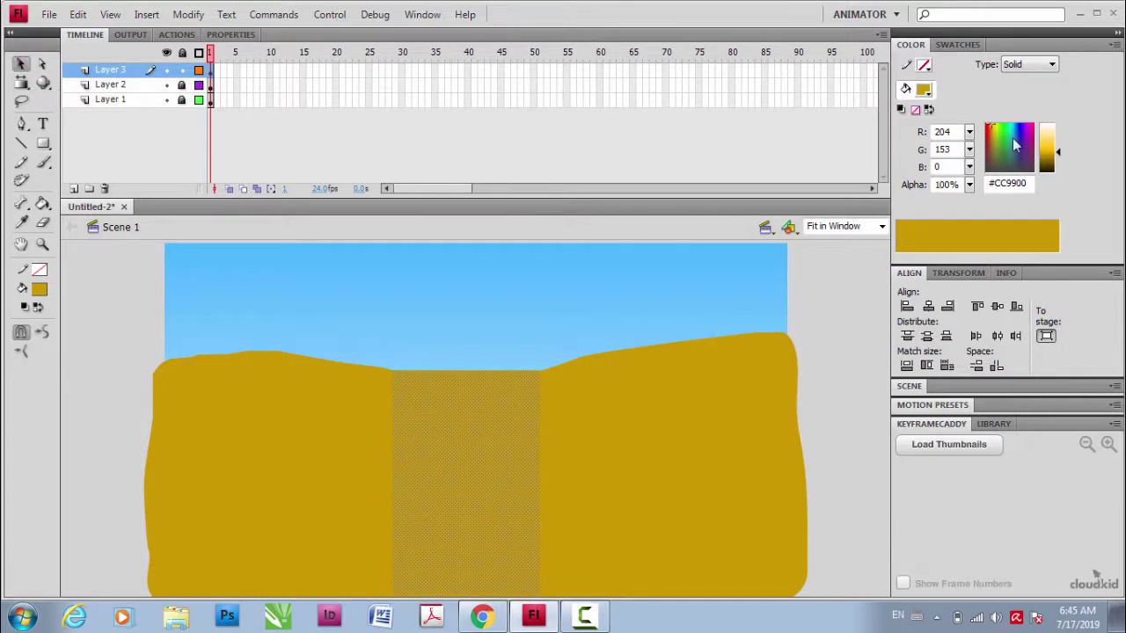
left_click(1013, 134)
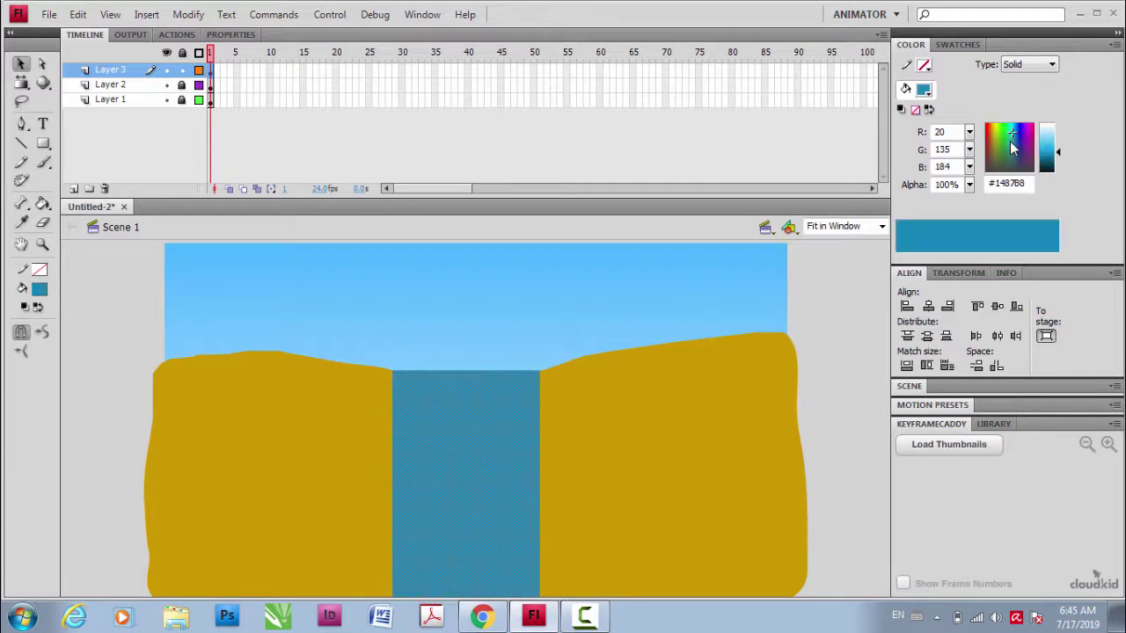
left_click(98, 370)
left_click(456, 470)
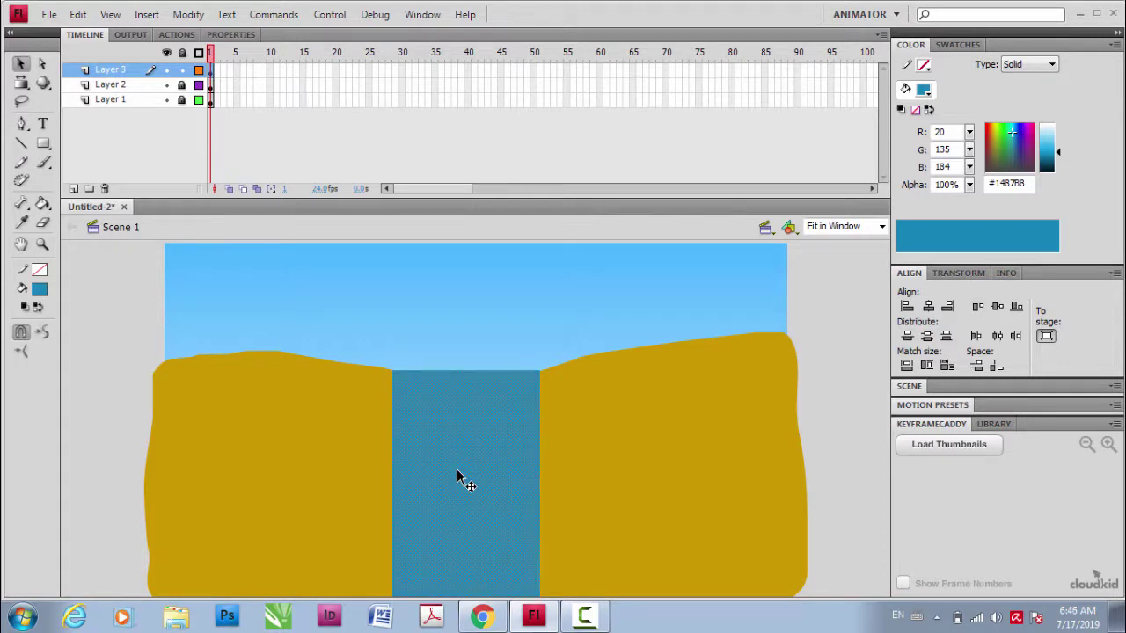
left_click(115, 359)
- Copy the blue rectangle, add a new layer, lock Layer 3 and paste the copy in place on the new layer
left_click(480, 450)
right_click(482, 453)
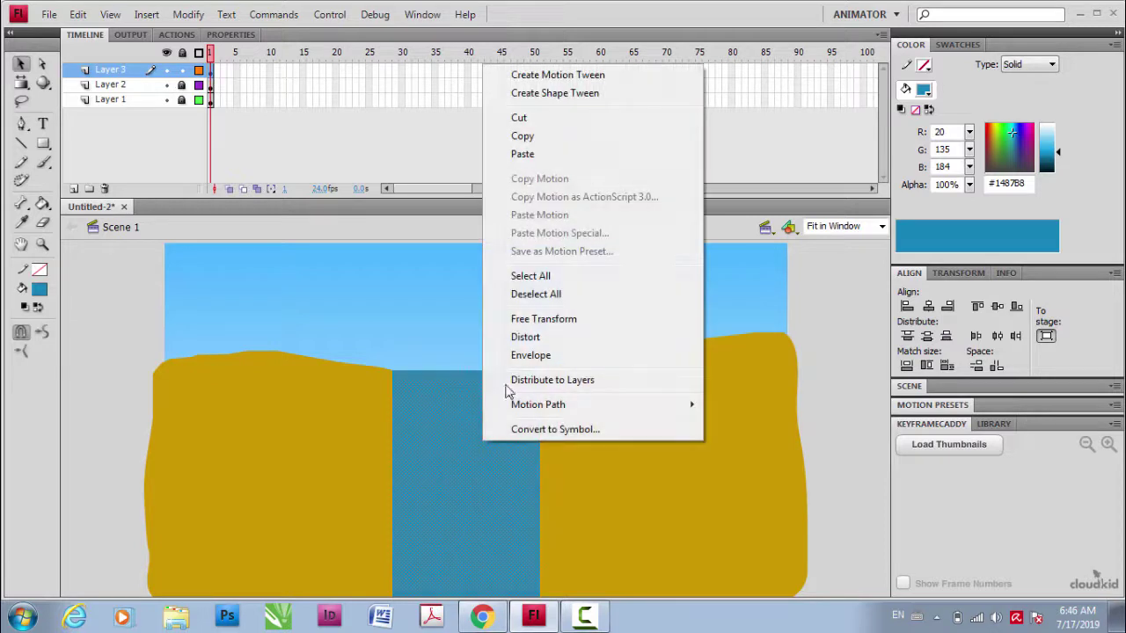
left_click(521, 136)
left_click(104, 246)
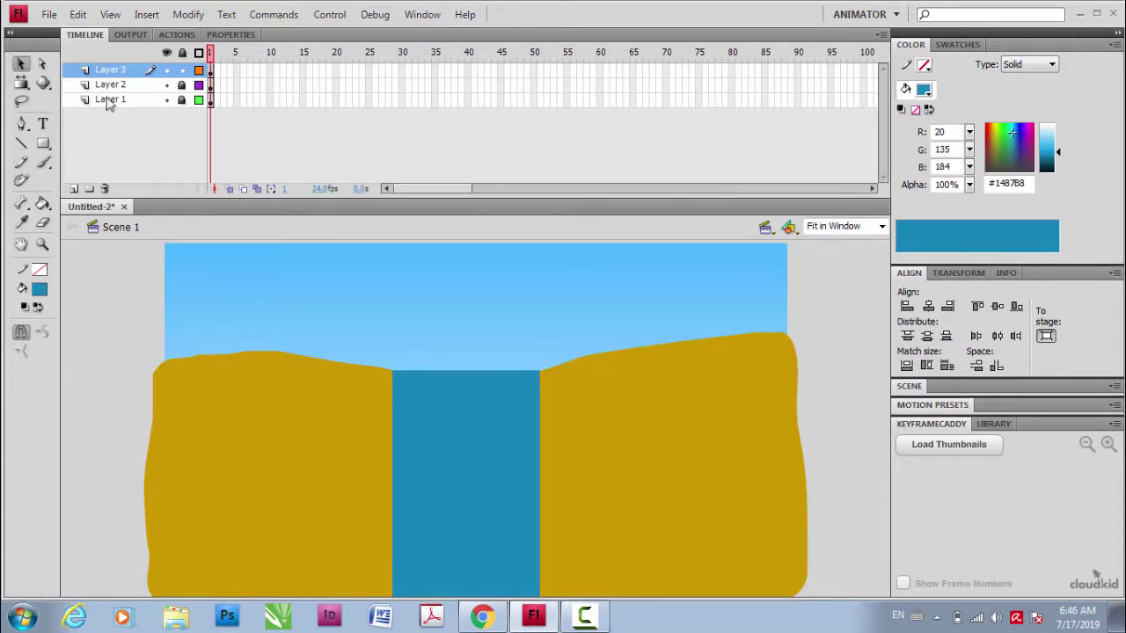
left_click(74, 189)
left_click(182, 84)
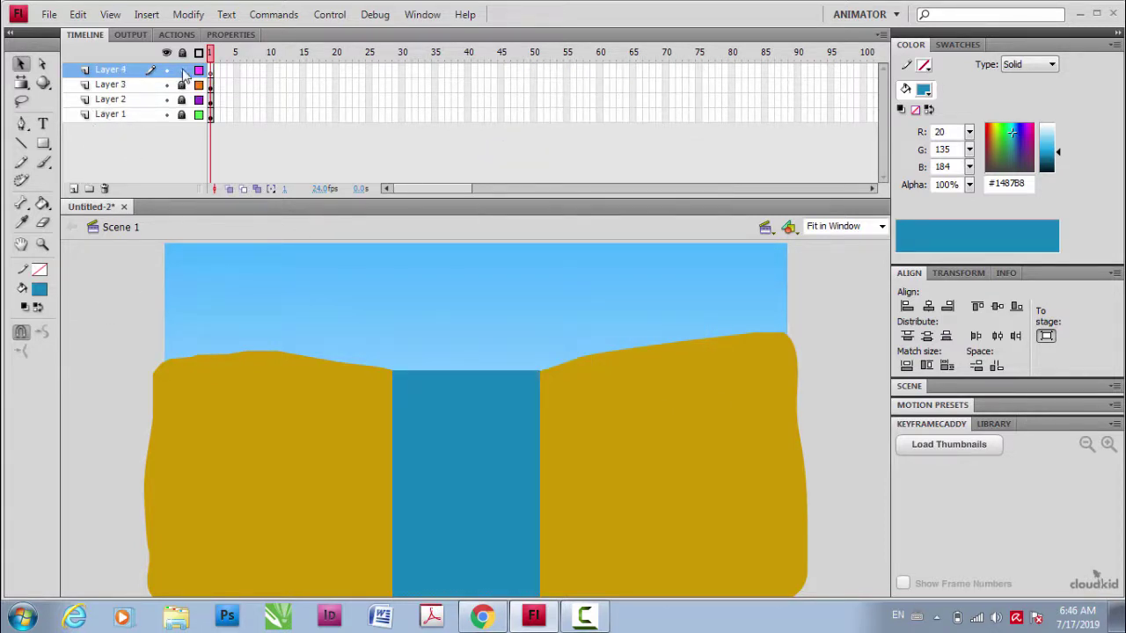
left_click(77, 14)
left_click(121, 132)
- Convert the pasted blue rectangle on Layer 4 into a Graphic symbol named "waterfall"
left_click(457, 453)
right_click(456, 419)
left_click(508, 406)
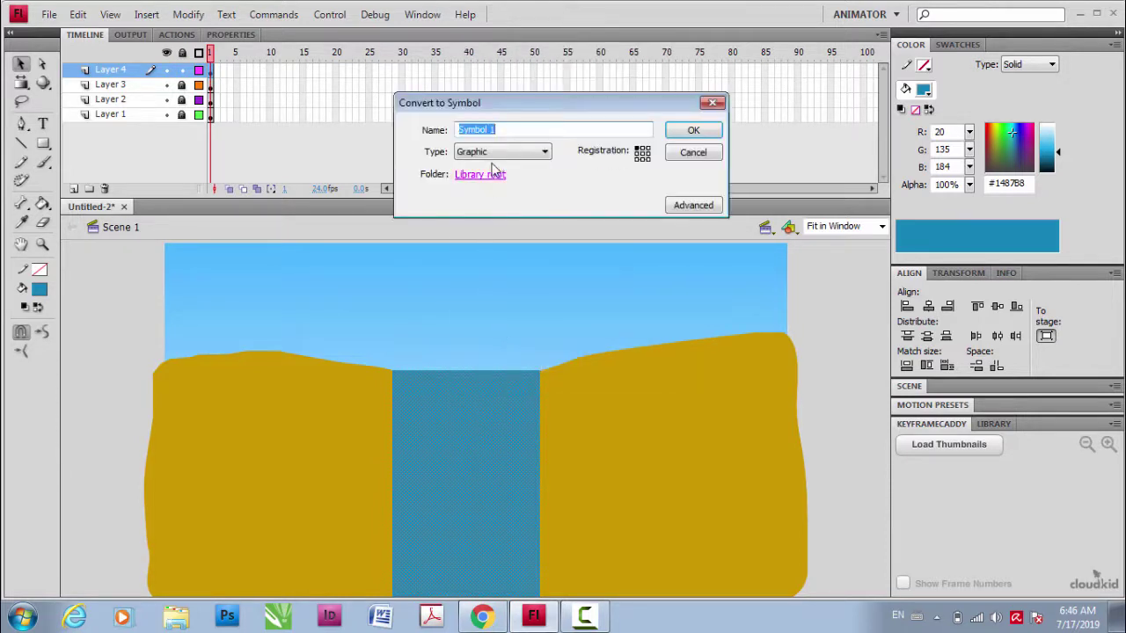
type("waterfall")
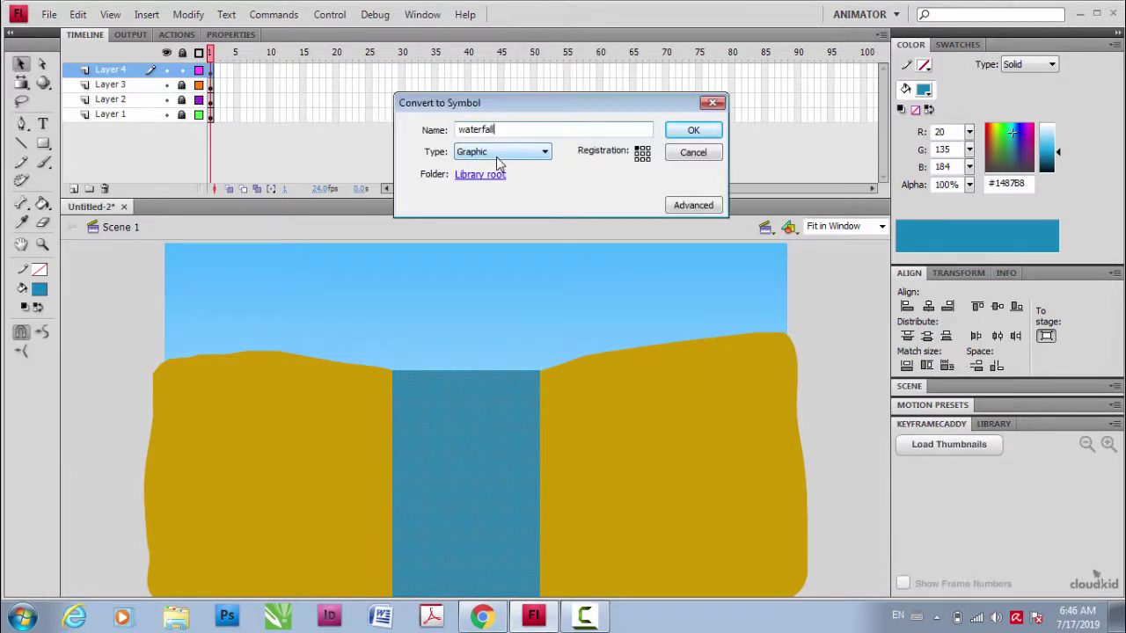
key("Return")
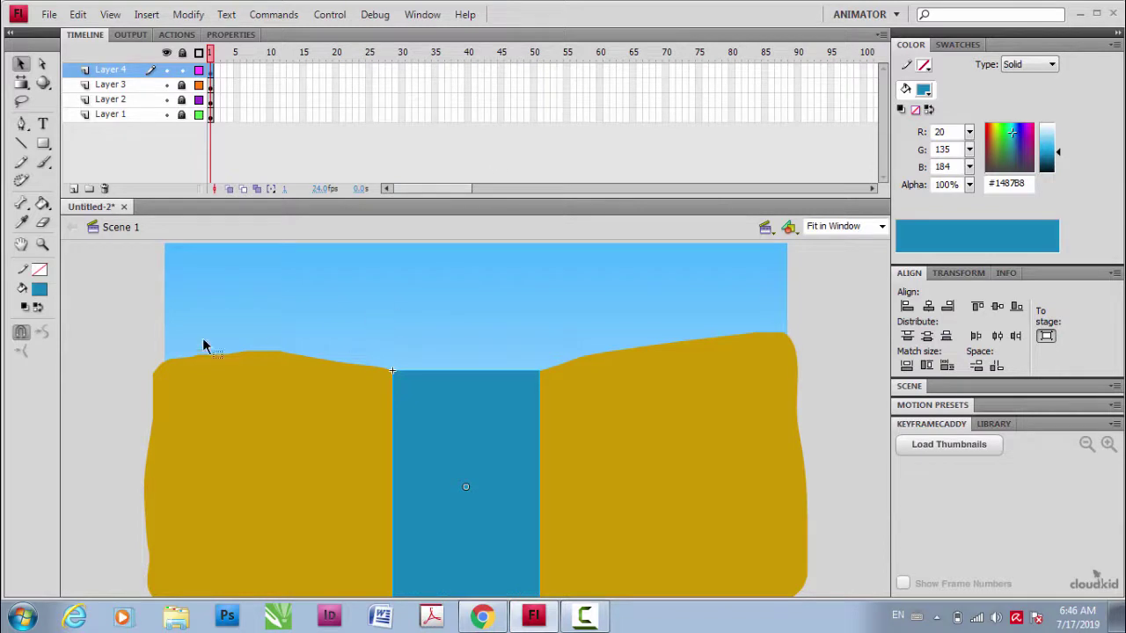
left_click(111, 327)
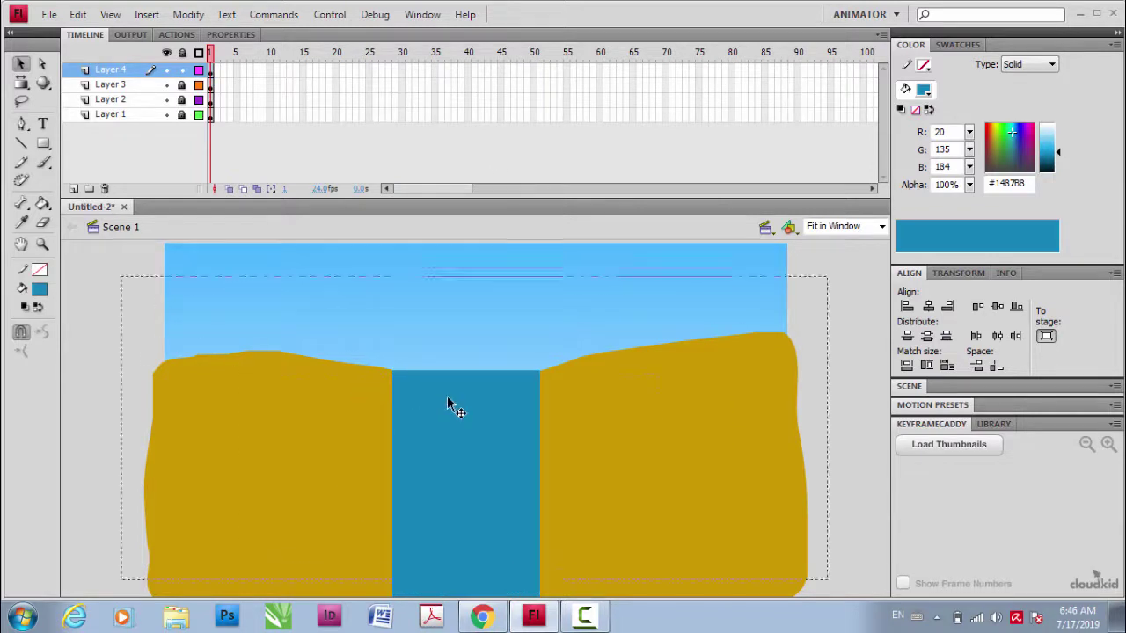
- Open the waterfall symbol for editing in place and lighten its rectangle's fill to #31B1E8
double_click(447, 400)
left_click(107, 360)
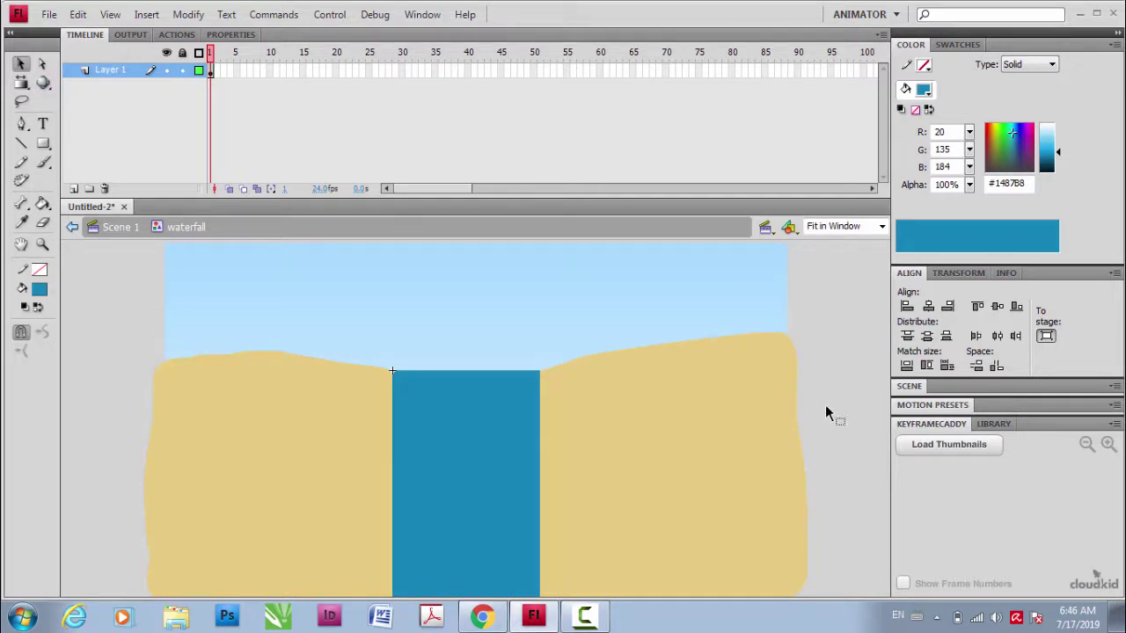
left_click(479, 443)
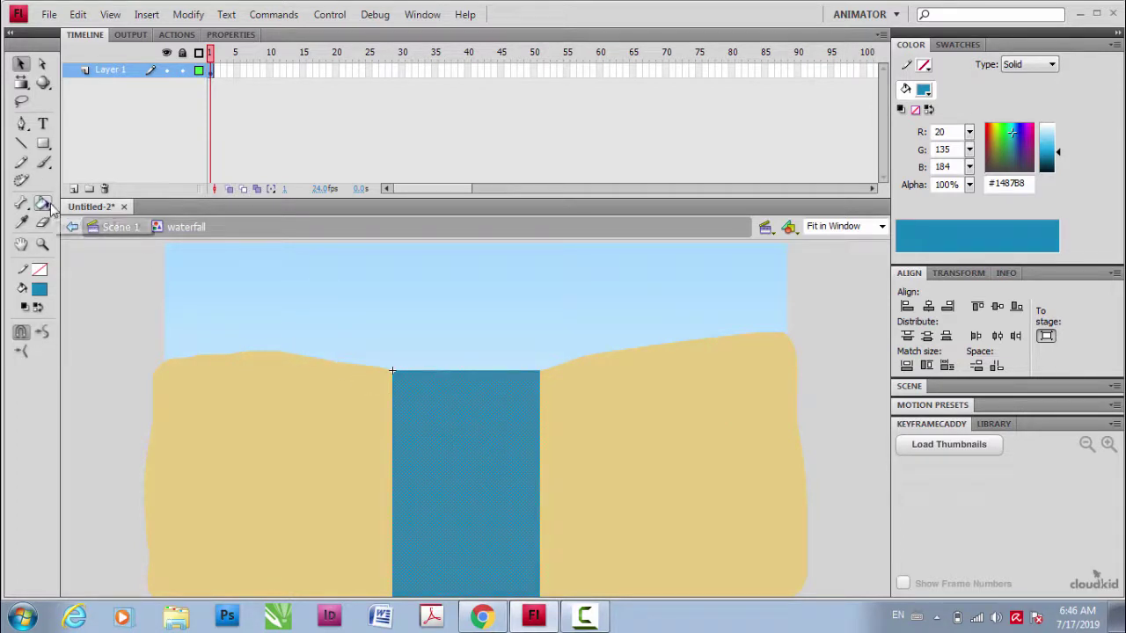
left_click(41, 65)
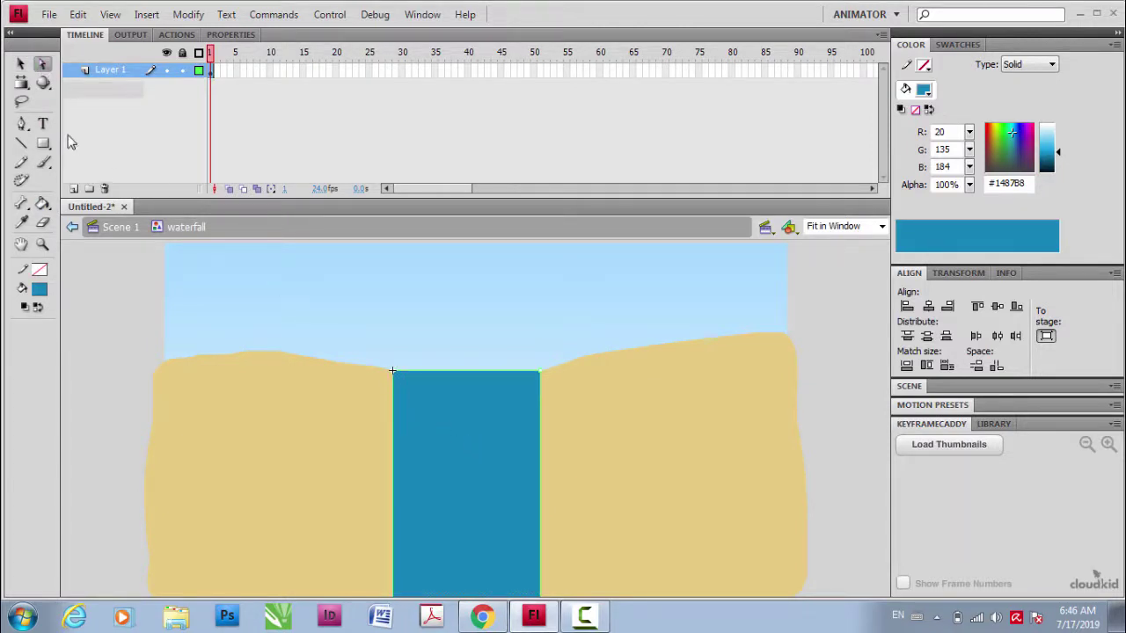
left_click(21, 63)
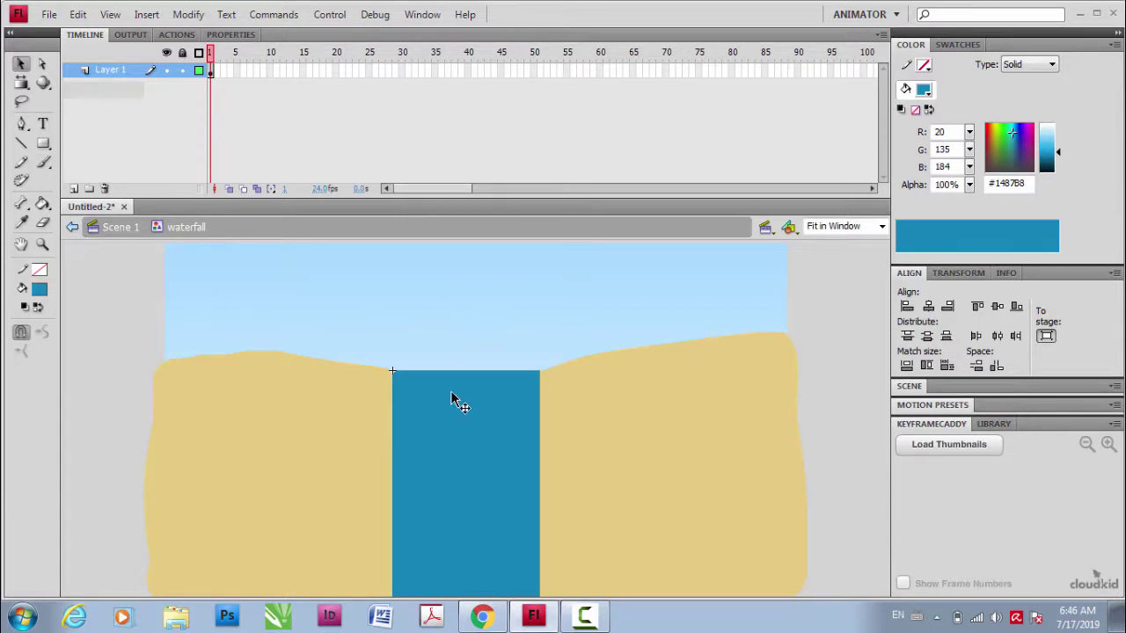
left_click(445, 420)
left_click_drag(1052, 153, 1052, 142)
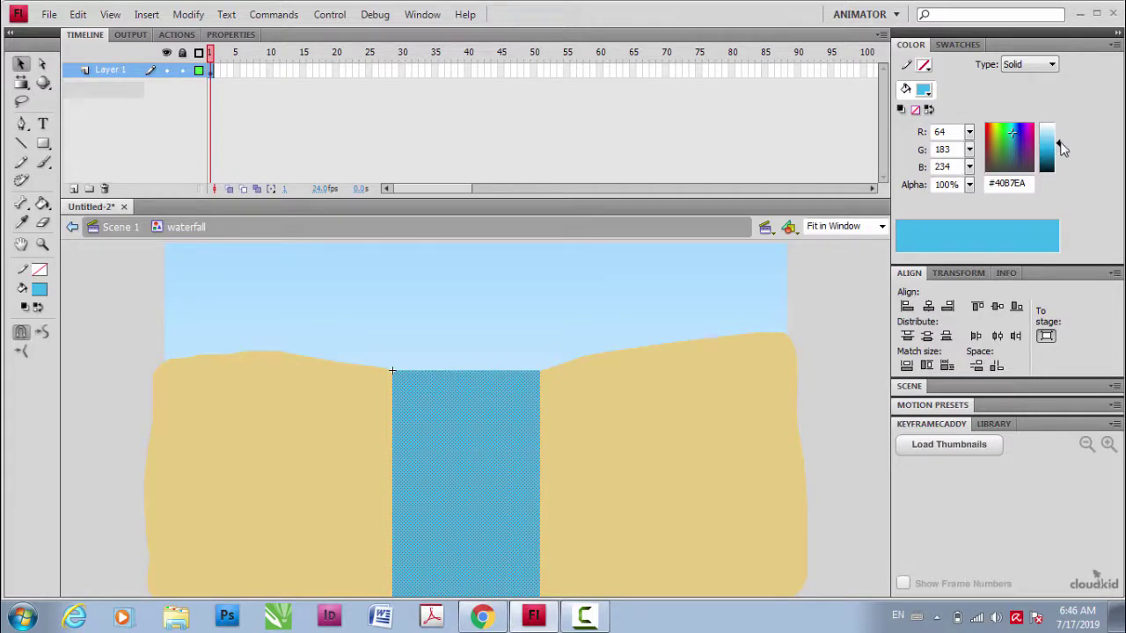
left_click_drag(1062, 150, 1058, 142)
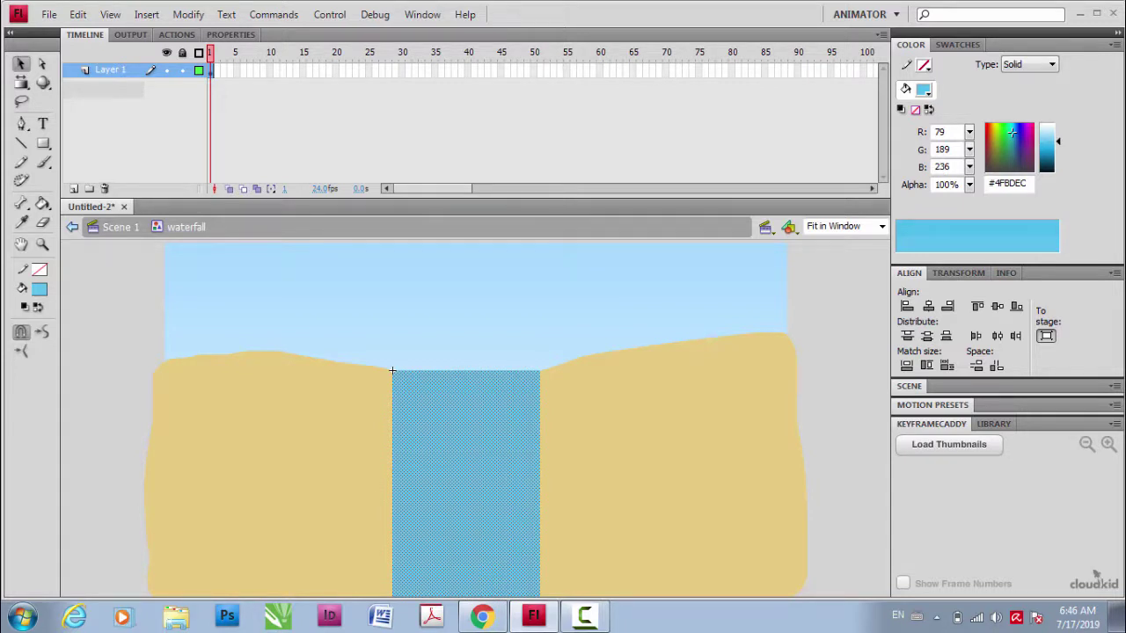
left_click_drag(1058, 142, 1058, 142)
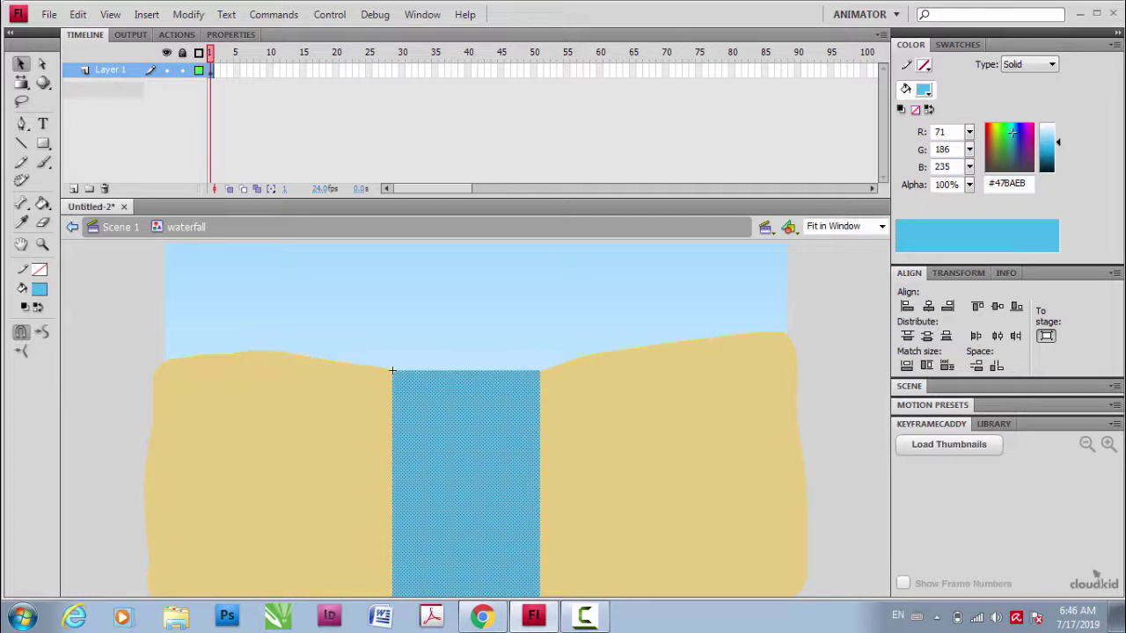
left_click_drag(1058, 142, 1058, 145)
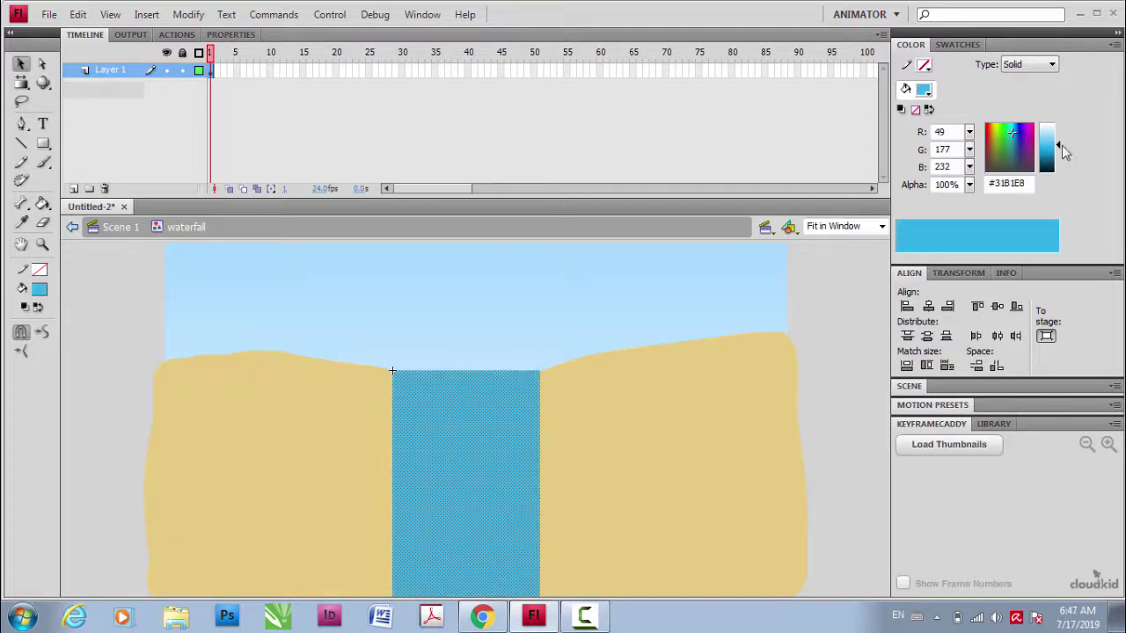
left_click(94, 335)
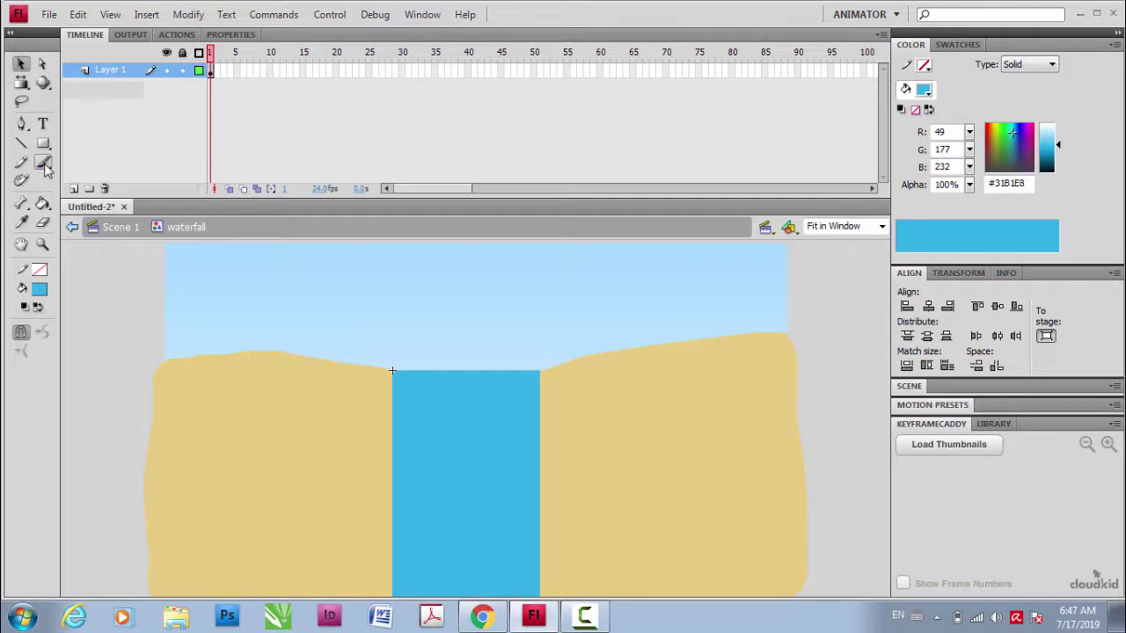
left_click(43, 162)
left_click(44, 353)
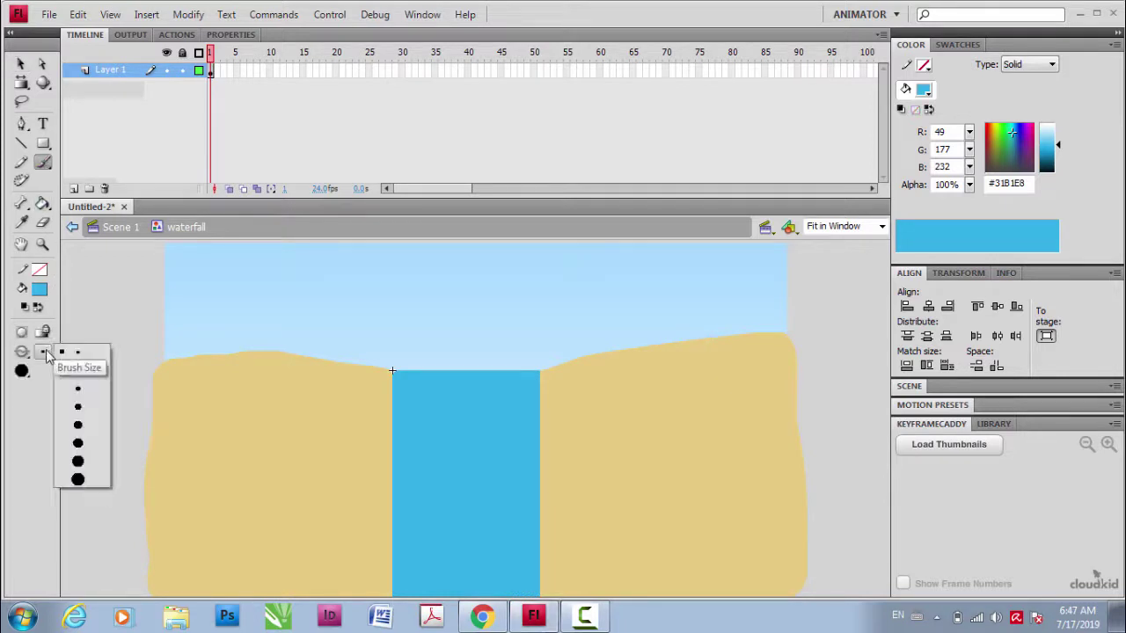
left_click(73, 354)
key("ctrl+=")
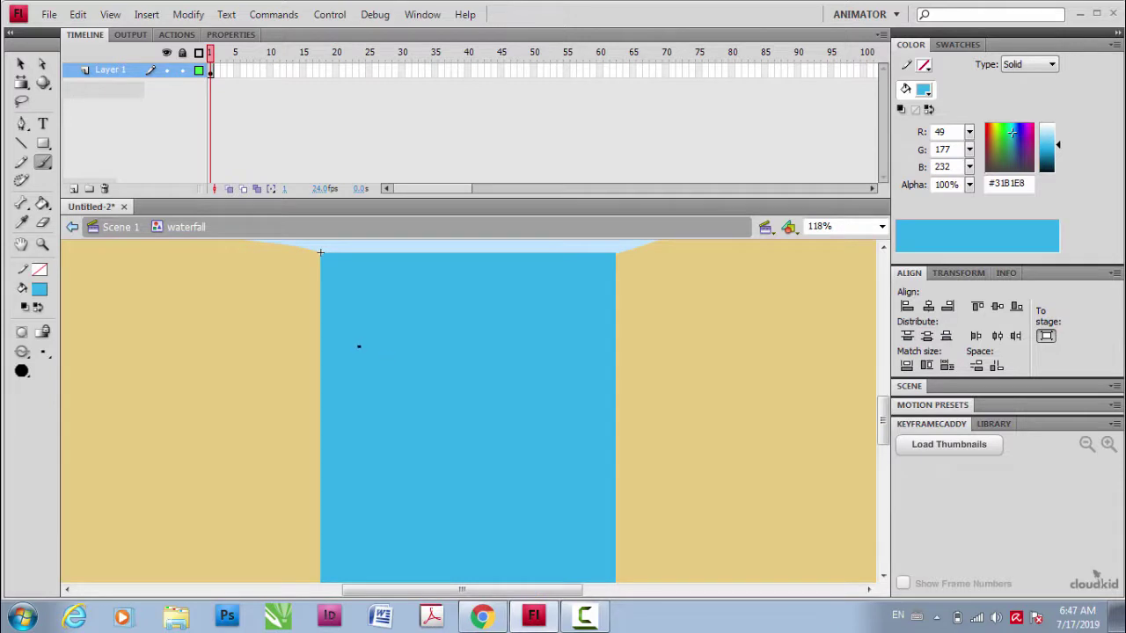
- Stretch the waterfall rectangle vertically with Free Transform so it extends above the sky's upper edge and below the ground's lower edge
key("ctrl+minus")
key("ctrl+minus")
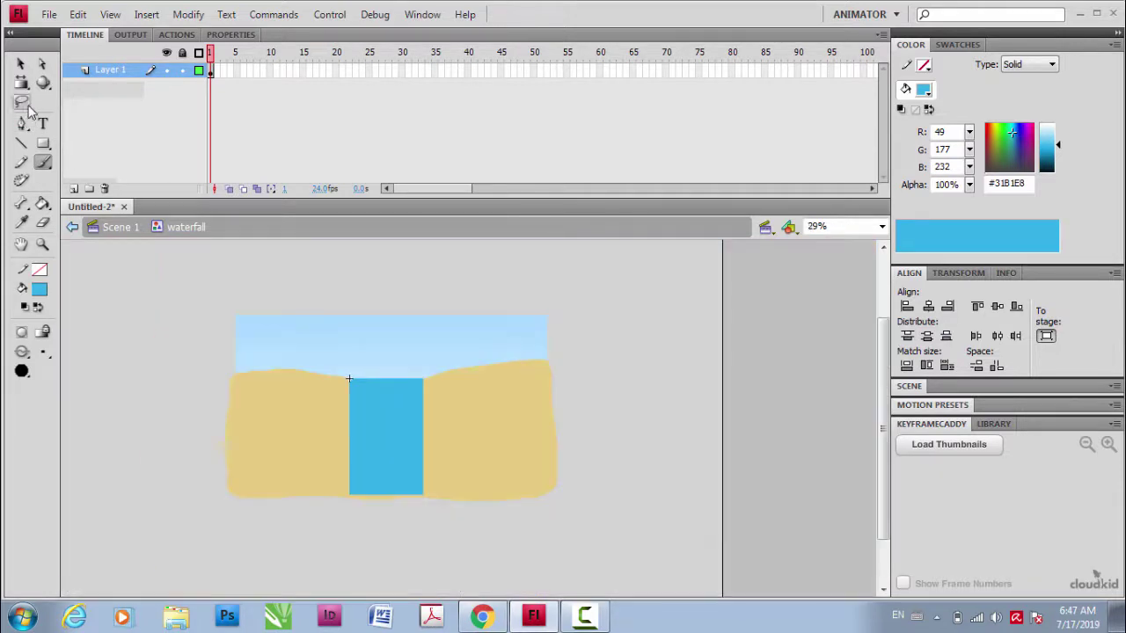
left_click(21, 82)
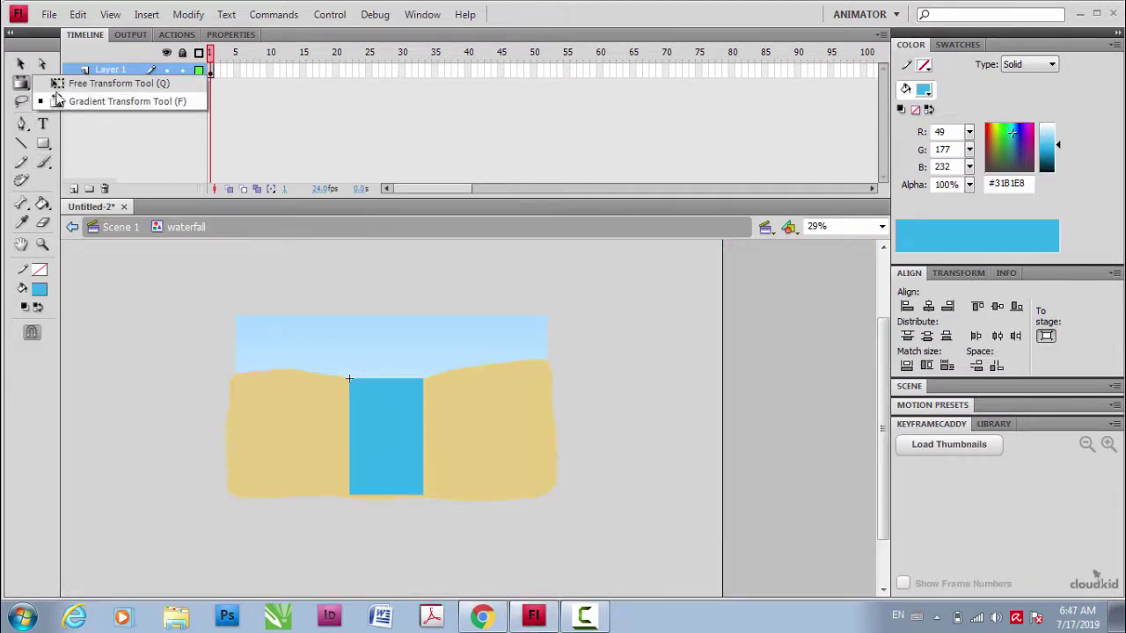
left_click(88, 81)
left_click(373, 440)
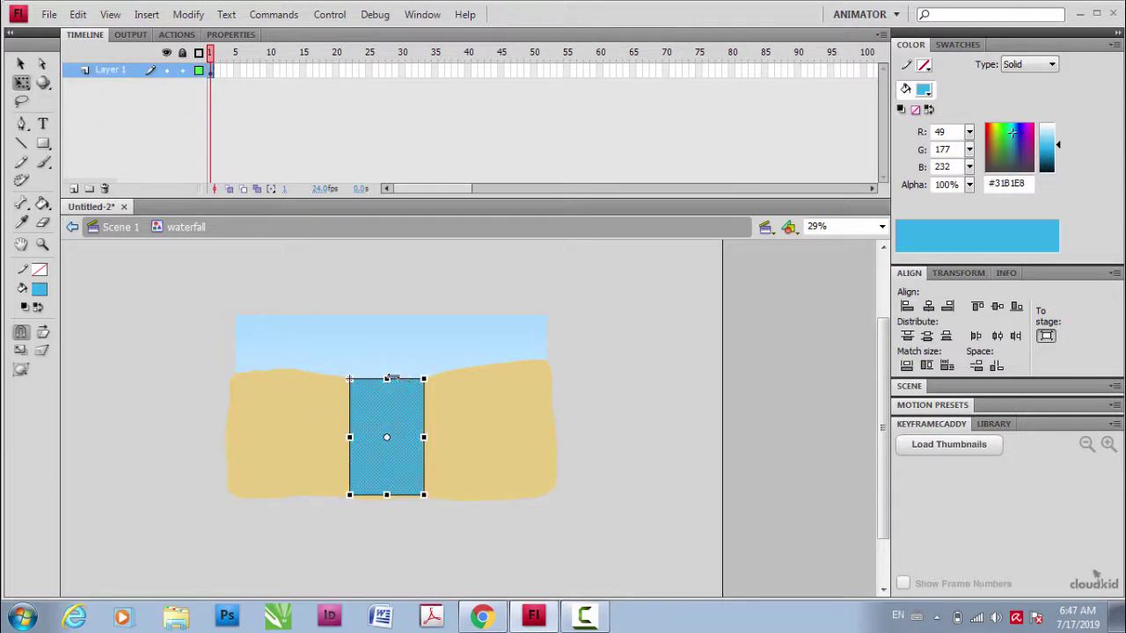
left_click_drag(386, 378, 397, 313)
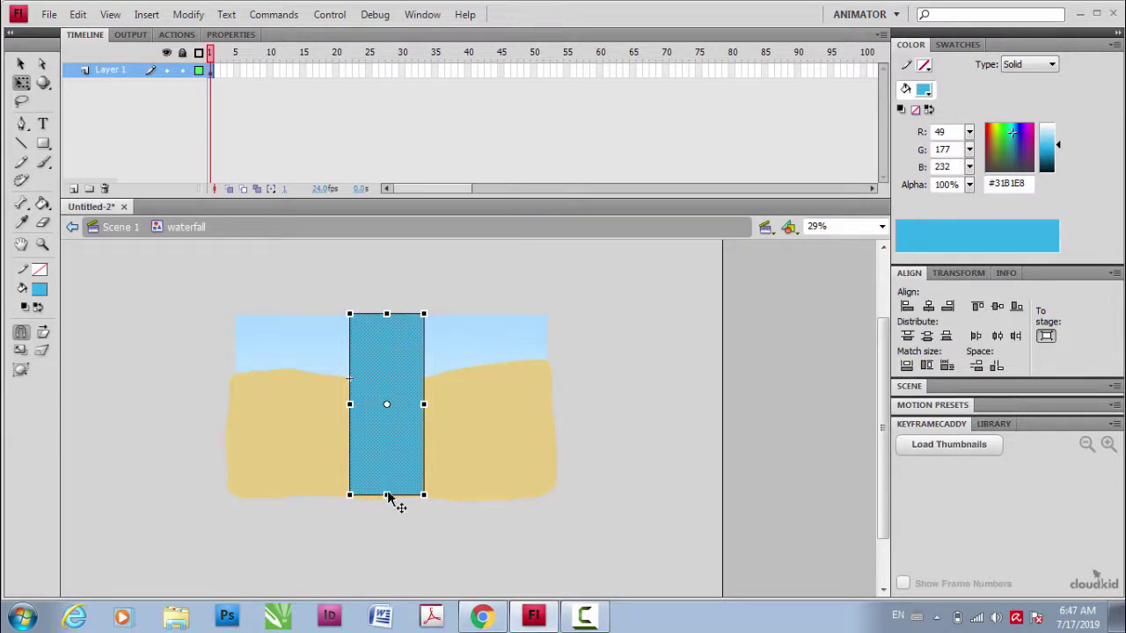
left_click_drag(386, 494, 386, 519)
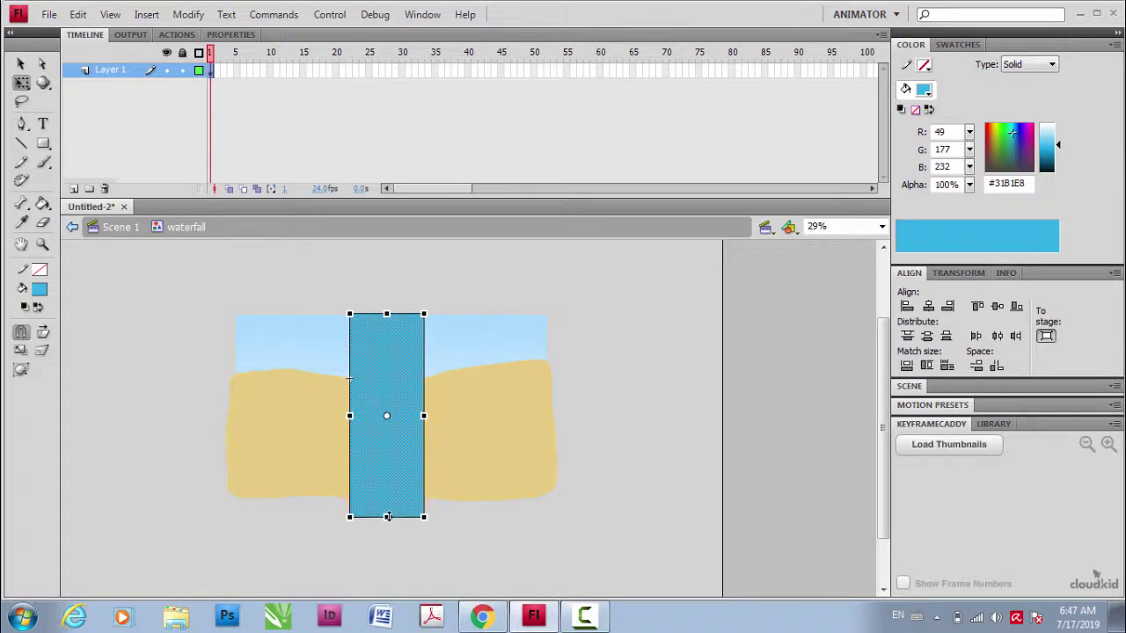
left_click_drag(386, 311, 388, 302)
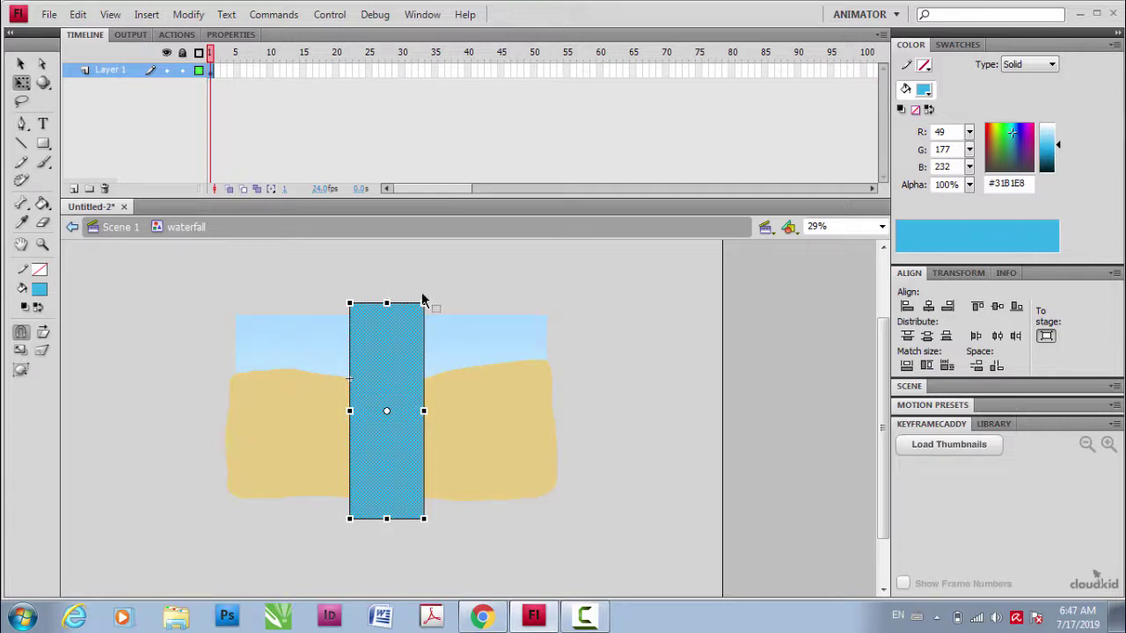
left_click(163, 308)
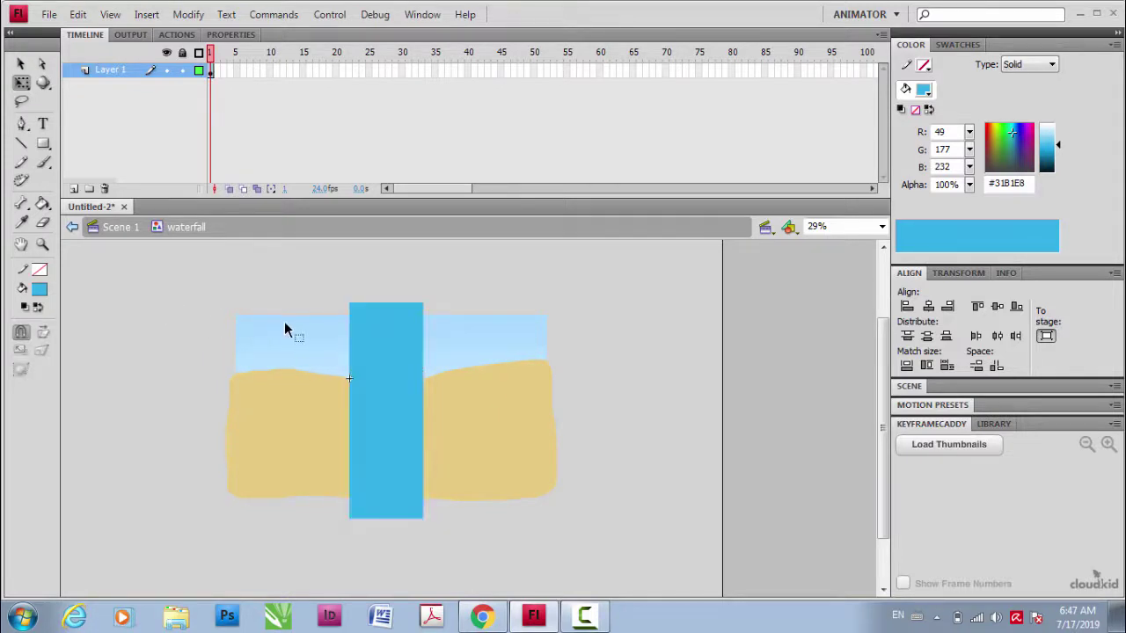
- Activate the Brush tool over the upper part of the waterfall rectangle and choose a slightly larger brush size
key("ctrl+equal")
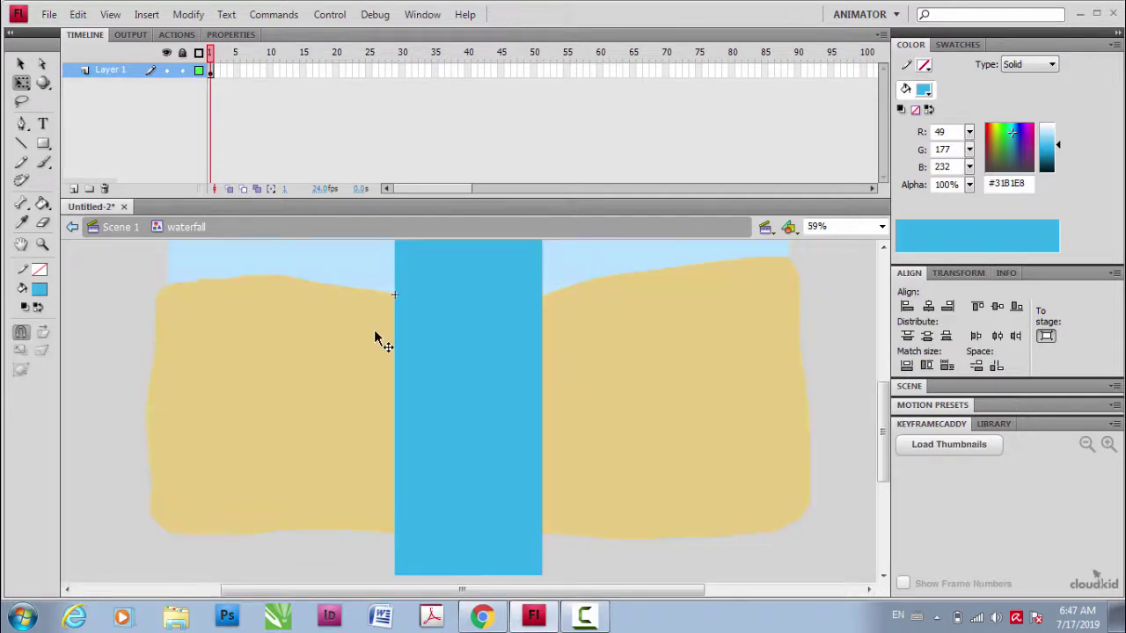
scroll(374, 339, "up", 3)
scroll(374, 339, "down", 2)
scroll(374, 338, "up", 3)
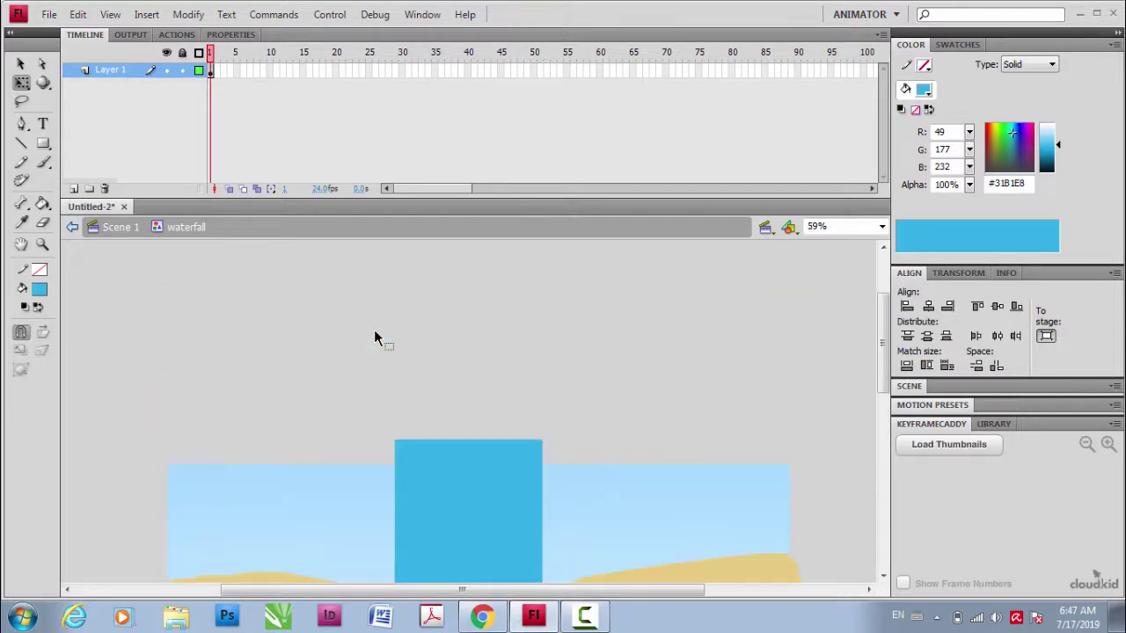
scroll(374, 338, "down", 3)
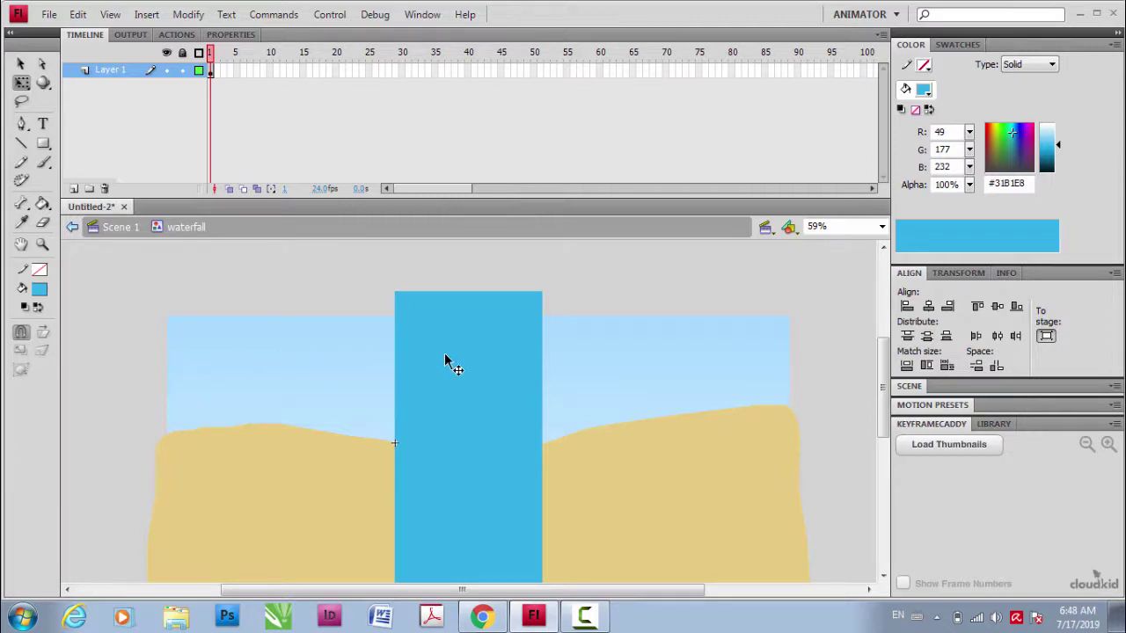
left_click(43, 162)
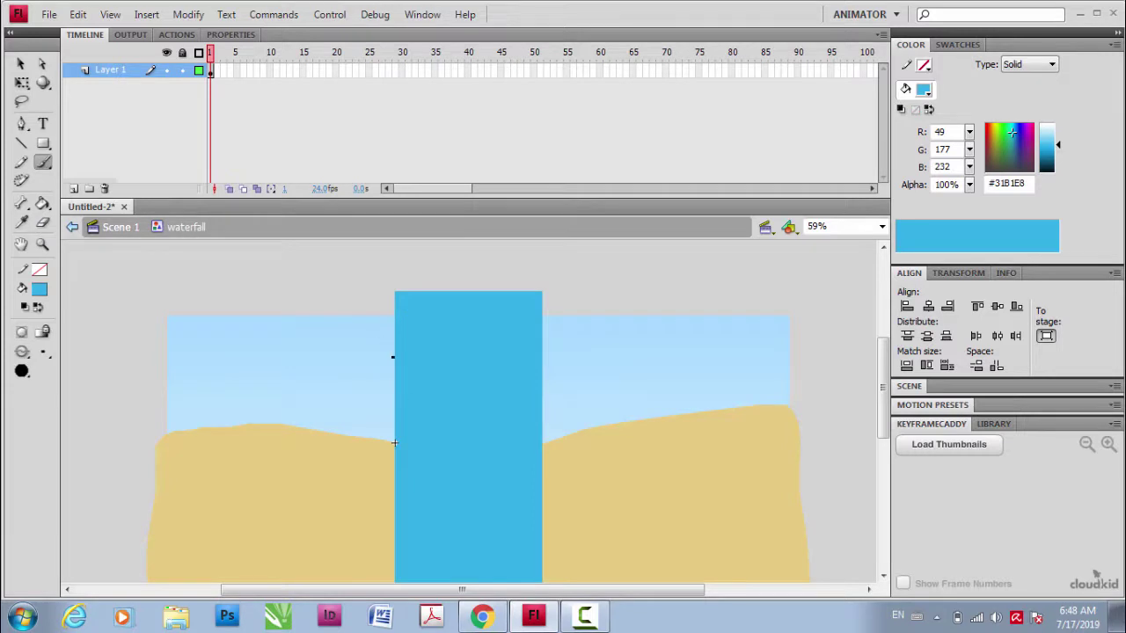
key("ctrl+equal")
scroll(413, 365, "up", 5)
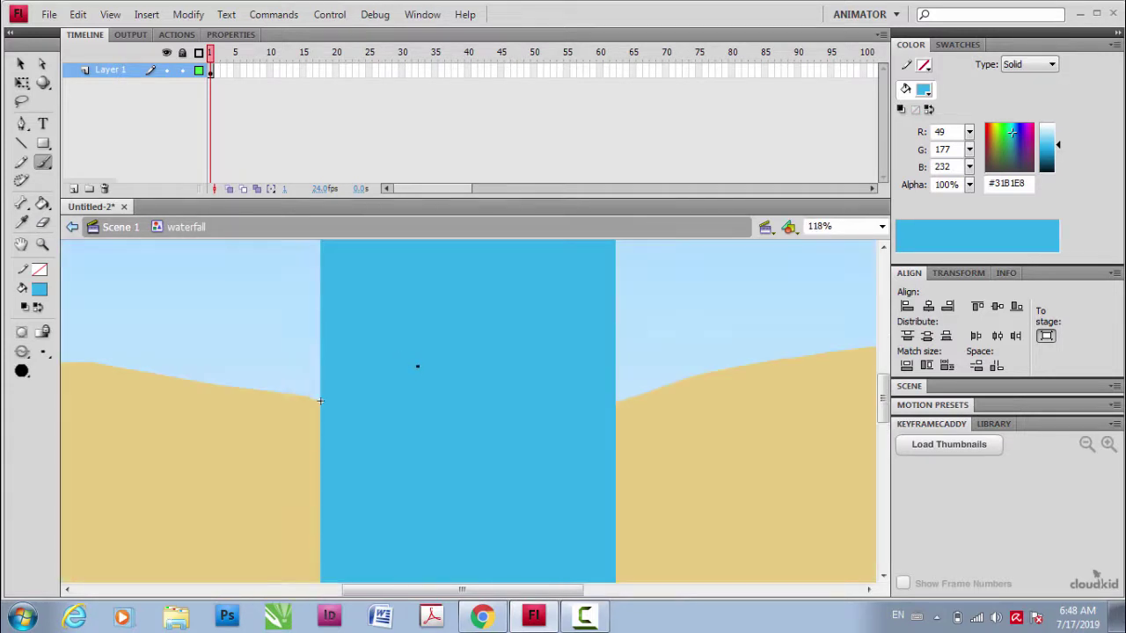
scroll(410, 364, "down", 3)
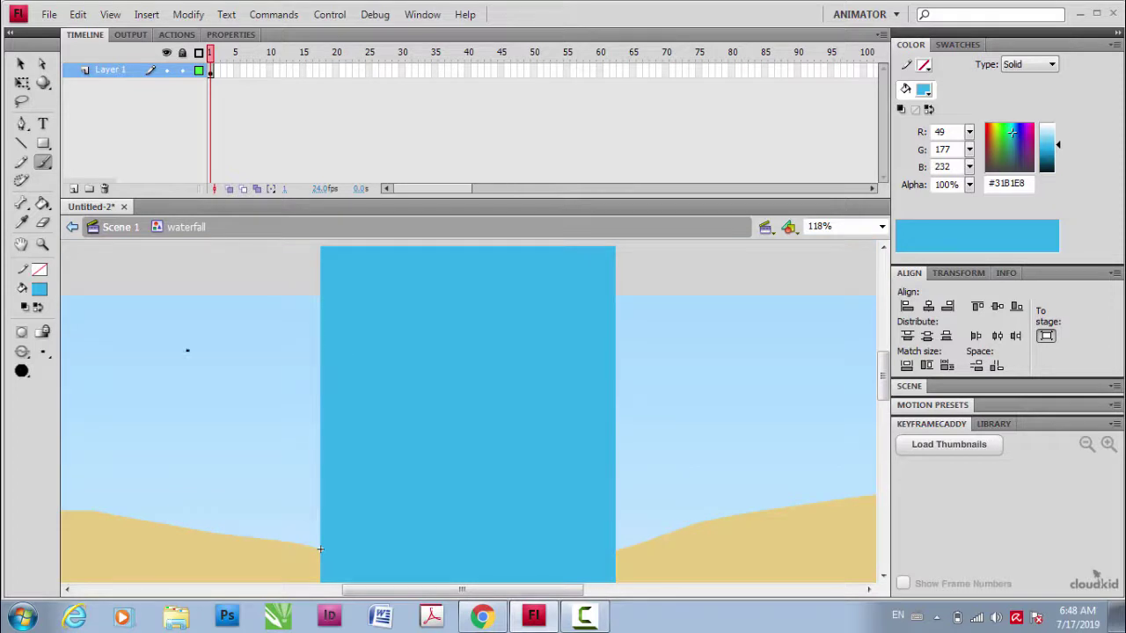
left_click(44, 352)
left_click(64, 363)
left_click(44, 352)
left_click(72, 390)
- Erase several vertical streaks along the left side of the waterfall's upper part using a larger round eraser
left_click(43, 222)
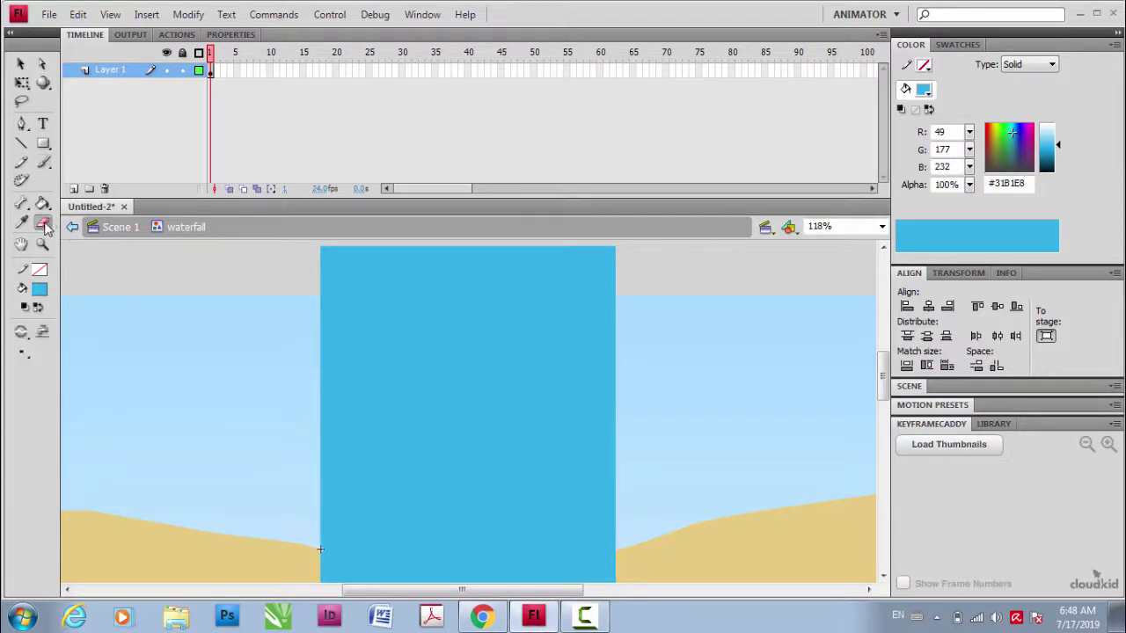
left_click(23, 353)
left_click(57, 388)
left_click_drag(323, 365, 316, 490)
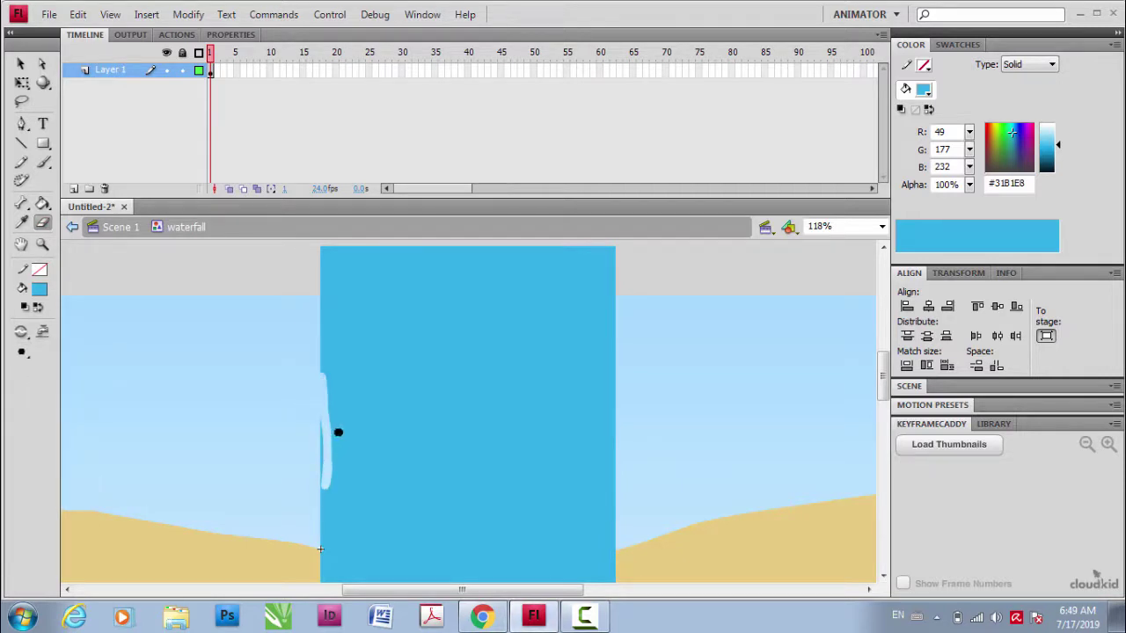
left_click_drag(341, 444, 339, 446)
left_click_drag(355, 336, 362, 470)
left_click_drag(400, 357, 401, 519)
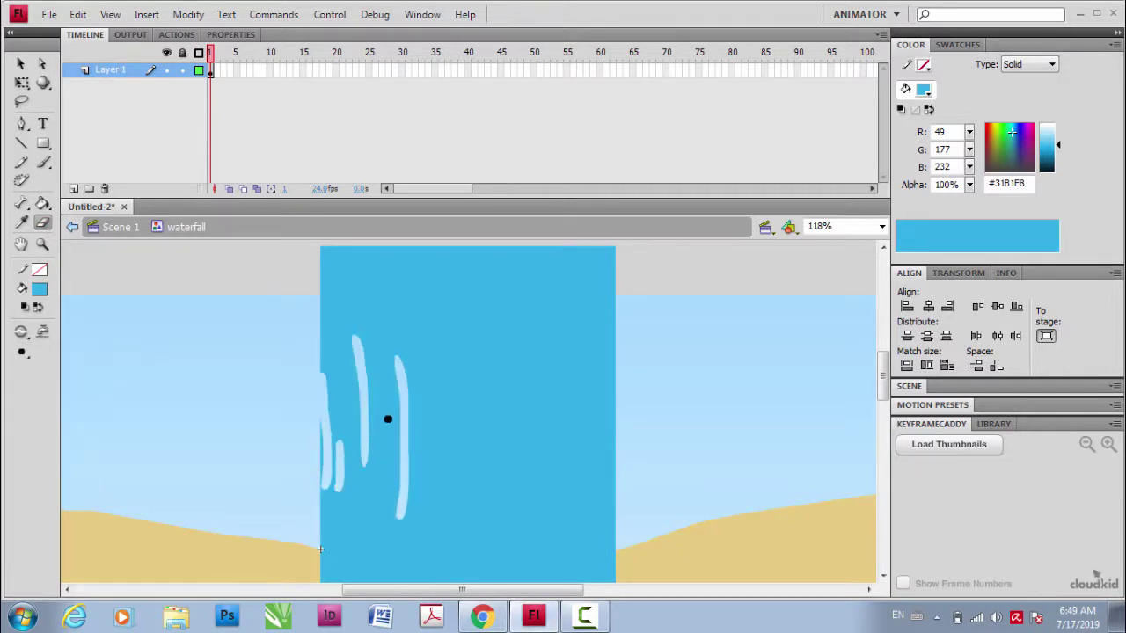
- Extend the erased upper band to the rectangle's right edge with zigzag strokes and more vertical streaks above them
left_click_drag(427, 319, 431, 373)
left_click_drag(428, 434, 429, 451)
mouse_move(377, 459)
left_mouse_down()
mouse_move(384, 501)
mouse_move(341, 494)
mouse_move(374, 500)
mouse_move(386, 450)
mouse_move(412, 449)
mouse_move(445, 508)
mouse_move(471, 500)
mouse_move(510, 526)
left_mouse_up()
mouse_move(519, 470)
left_mouse_down()
mouse_move(560, 516)
mouse_move(610, 465)
mouse_move(608, 489)
mouse_move(589, 499)
mouse_move(606, 502)
left_mouse_up()
mouse_move(588, 320)
left_mouse_down()
mouse_move(603, 457)
mouse_move(618, 376)
mouse_move(617, 401)
left_mouse_up()
left_click_drag(540, 346, 553, 493)
left_click_drag(567, 413, 572, 477)
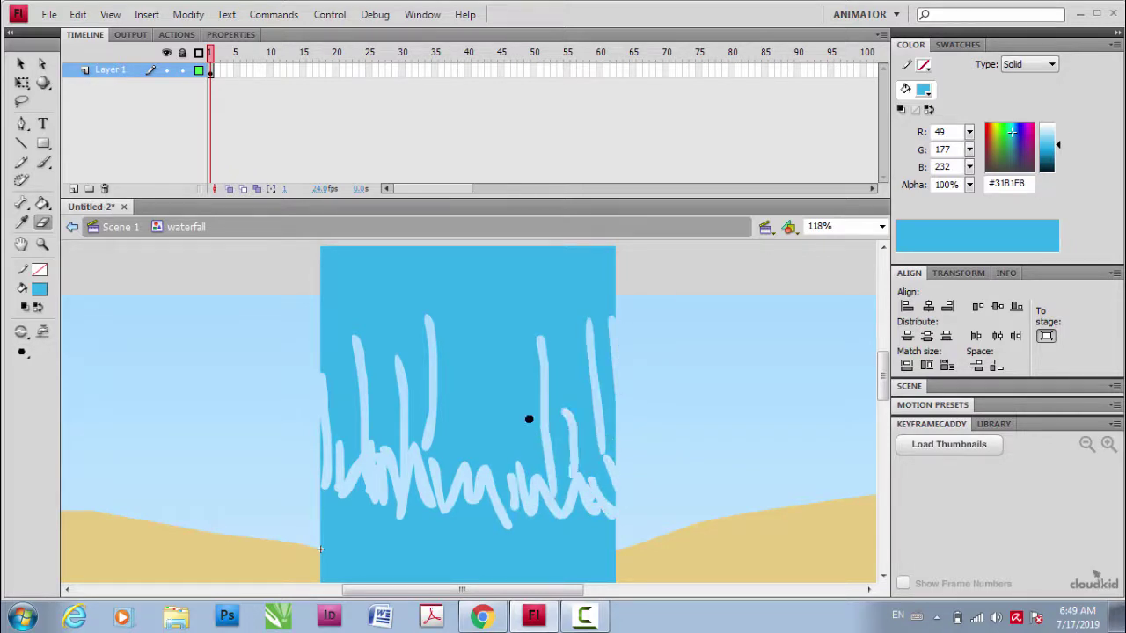
mouse_move(513, 358)
left_mouse_down()
mouse_move(520, 492)
mouse_move(482, 472)
left_mouse_up()
left_click_drag(458, 314, 459, 369)
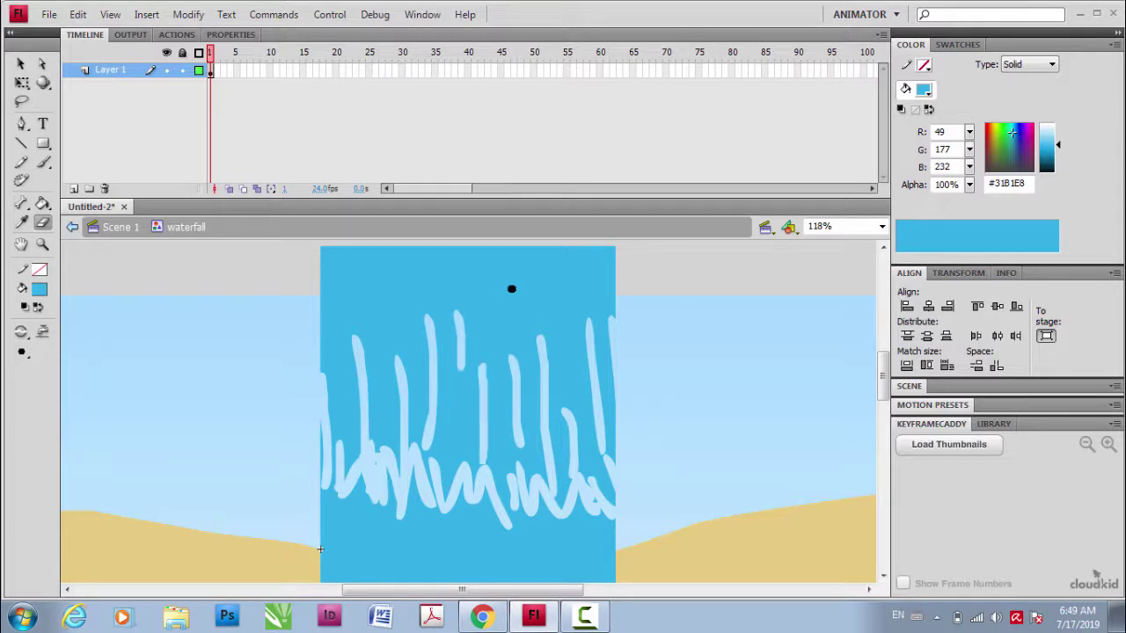
- Erase a second band of vertical streaks in the left half of the waterfall, just below the hills' upper edge
scroll(435, 457, "down", 3)
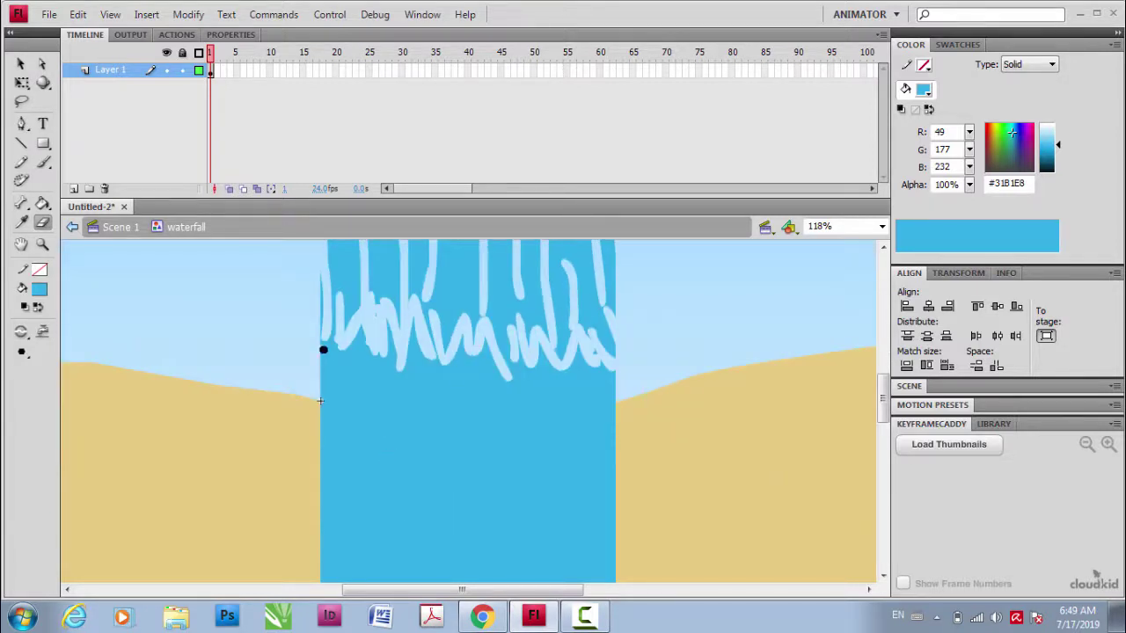
left_click_drag(323, 349, 323, 519)
left_click_drag(359, 481, 359, 552)
left_click_drag(383, 503, 382, 528)
left_click_drag(387, 458, 387, 545)
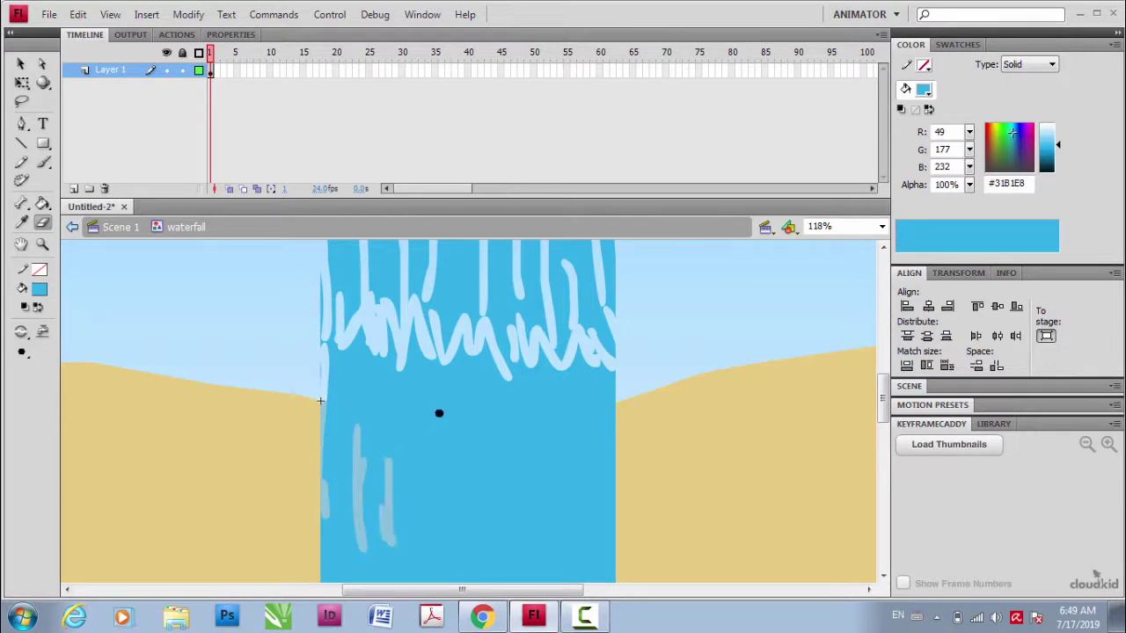
left_click_drag(440, 413, 433, 546)
left_click_drag(459, 476, 461, 547)
left_click_drag(416, 412, 394, 514)
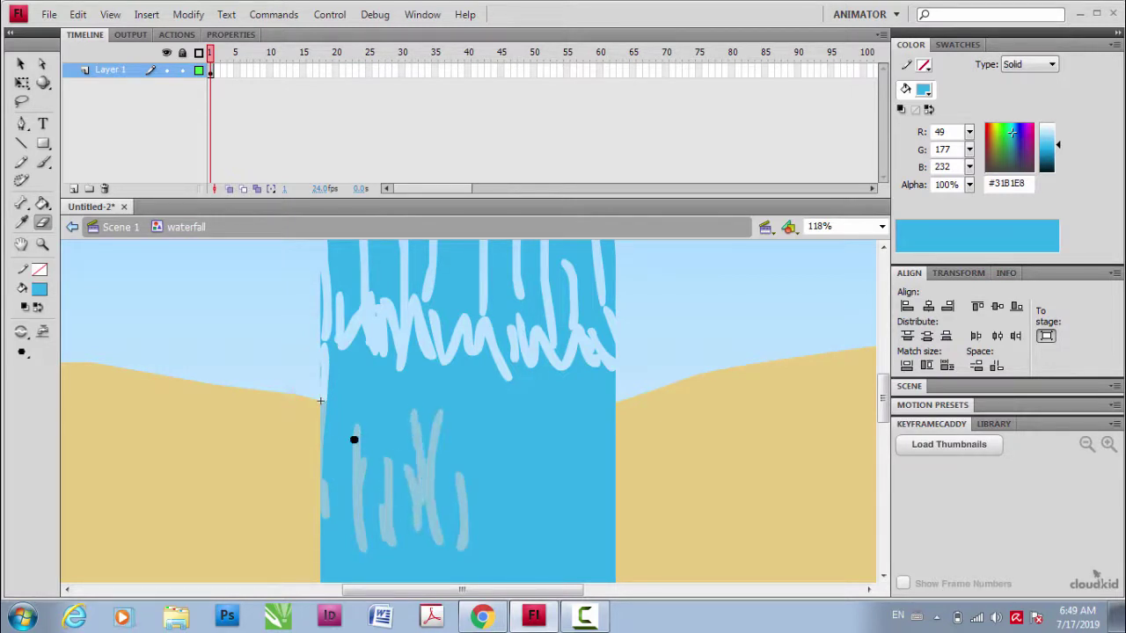
- Add thin vertical streaks right of centre in the second band using the smallest round eraser
left_click(24, 352)
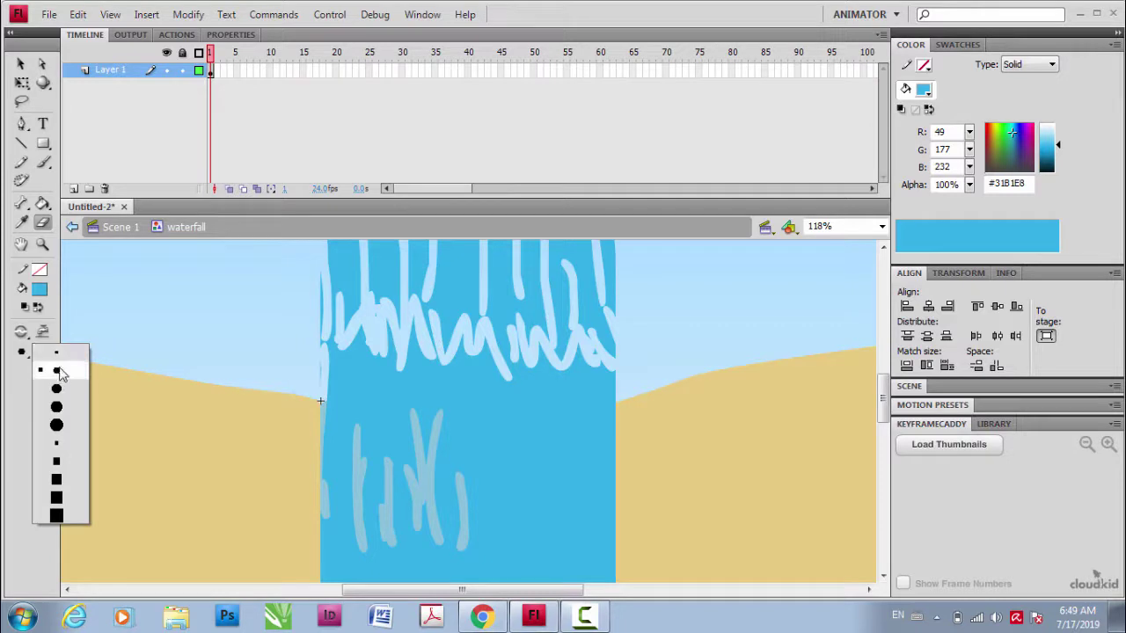
left_click(72, 358)
left_click_drag(533, 402, 535, 490)
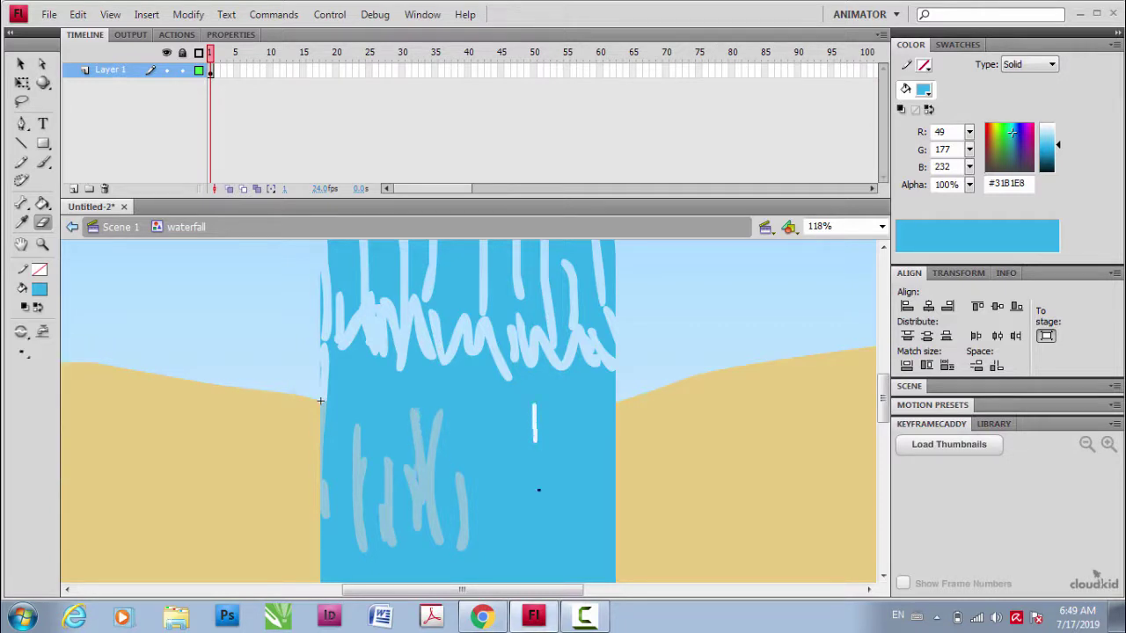
left_click_drag(494, 422, 497, 455)
mouse_move(502, 512)
left_mouse_down()
mouse_move(469, 509)
mouse_move(488, 528)
left_mouse_up()
- Fill out the second band with jagged strokes from edge to edge using a larger round eraser
left_click(24, 352)
left_click(53, 427)
mouse_move(493, 501)
left_mouse_down()
mouse_move(517, 540)
mouse_move(549, 532)
left_mouse_up()
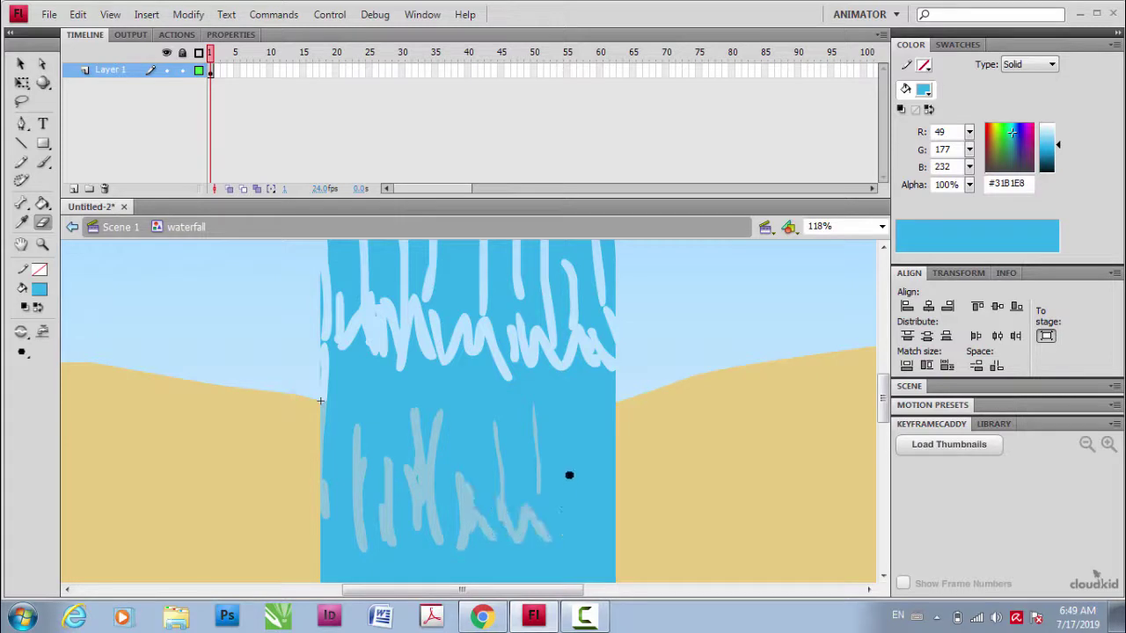
left_click_drag(568, 473, 602, 533)
mouse_move(607, 493)
left_mouse_down()
mouse_move(625, 522)
mouse_move(551, 490)
mouse_move(542, 526)
left_mouse_up()
mouse_move(466, 506)
left_mouse_down()
mouse_move(447, 516)
mouse_move(447, 545)
left_mouse_up()
mouse_move(334, 493)
left_mouse_down()
mouse_move(340, 538)
mouse_move(379, 550)
left_mouse_up()
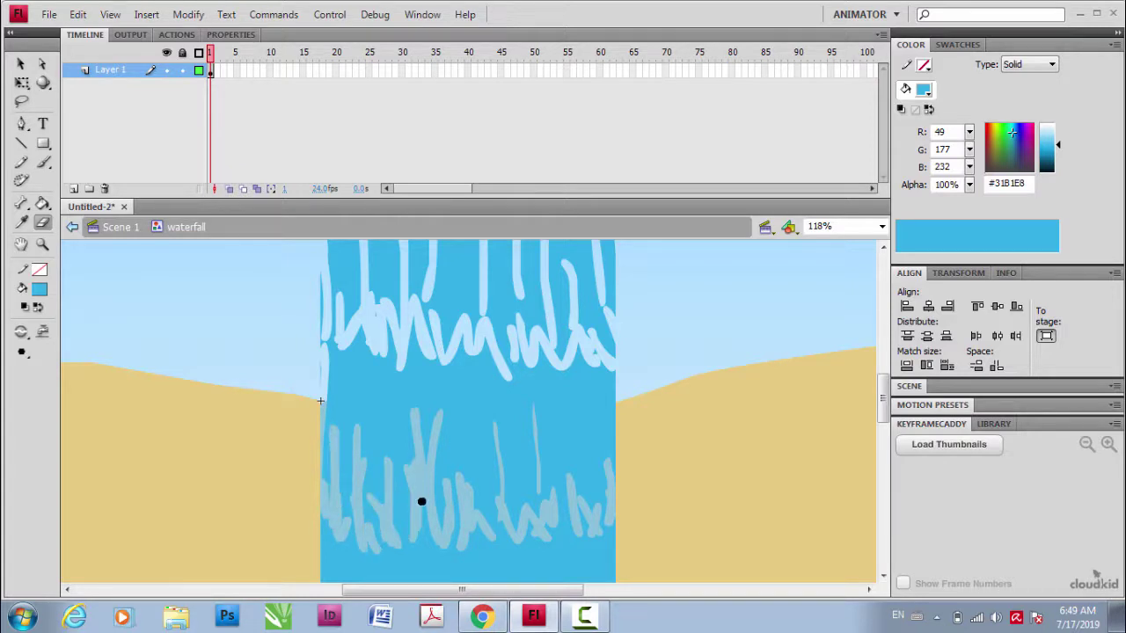
- Erase long vertical streaks in the left half of the waterfall to start a third band below the second
scroll(422, 501, "down", 5)
left_click_drag(412, 430, 421, 581)
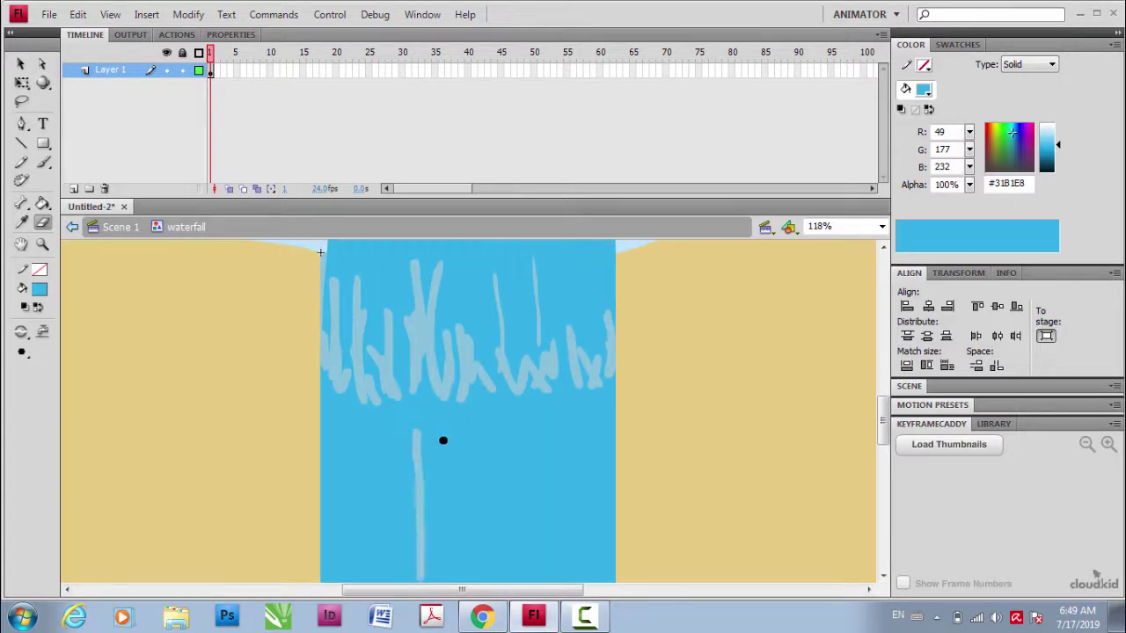
mouse_move(443, 440)
left_mouse_down()
mouse_move(440, 510)
mouse_move(405, 544)
left_mouse_up()
left_click_drag(384, 457, 387, 547)
mouse_move(341, 430)
left_mouse_down()
mouse_move(334, 532)
mouse_move(326, 505)
left_mouse_up()
scroll(324, 510, "down", 7)
mouse_move(334, 320)
left_mouse_down()
mouse_move(341, 377)
mouse_move(365, 390)
left_mouse_up()
mouse_move(380, 290)
left_mouse_down()
mouse_move(394, 330)
mouse_move(420, 348)
mouse_move(470, 493)
left_mouse_up()
scroll(442, 410, "up", 5)
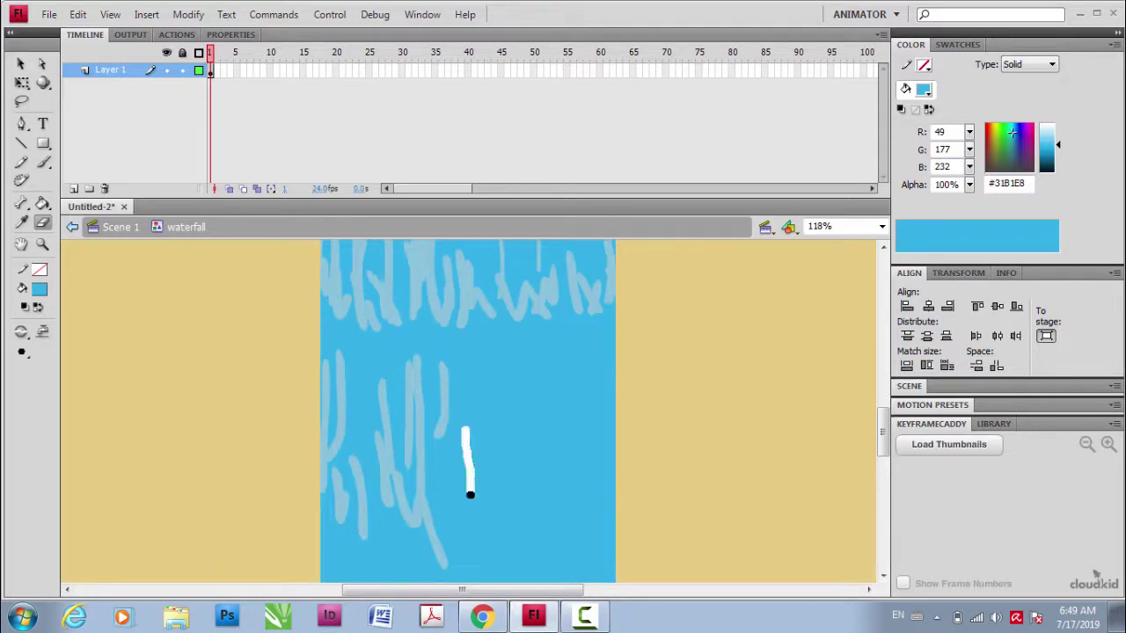
- Complete the third band by erasing streaks across the right half and filling gaps along its lower edge
left_click_drag(440, 445, 451, 512)
mouse_move(510, 385)
left_mouse_down()
mouse_move(510, 470)
mouse_move(510, 503)
left_mouse_up()
left_click_drag(484, 447, 503, 538)
left_click_drag(565, 406, 570, 532)
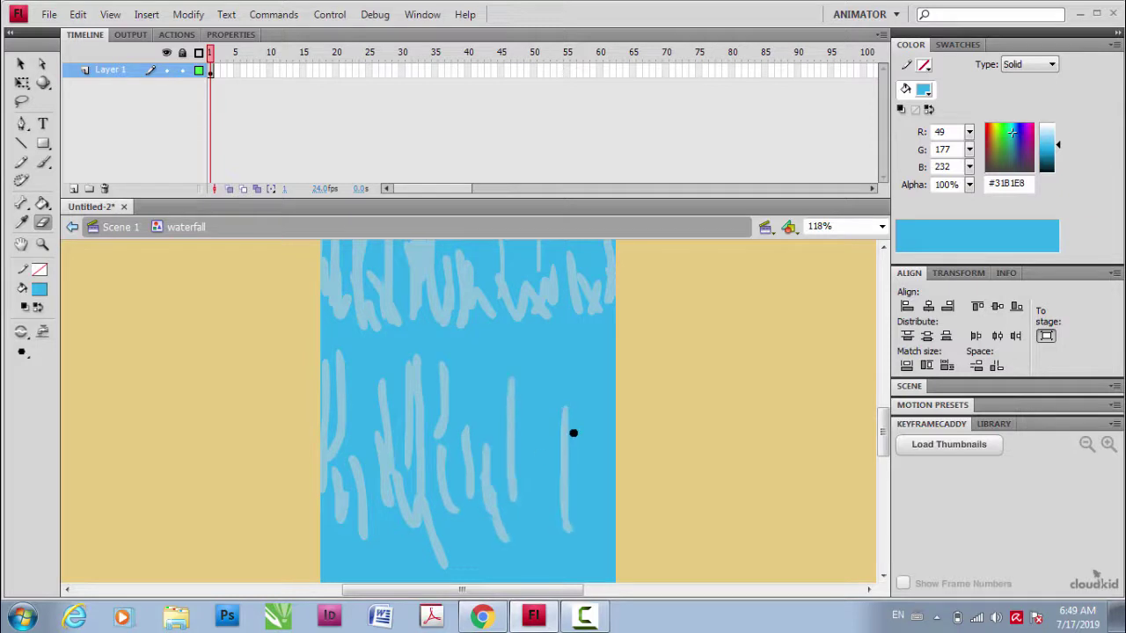
left_click_drag(573, 432, 576, 523)
left_click_drag(512, 405, 518, 478)
left_click_drag(555, 364, 544, 506)
left_click_drag(489, 381, 494, 497)
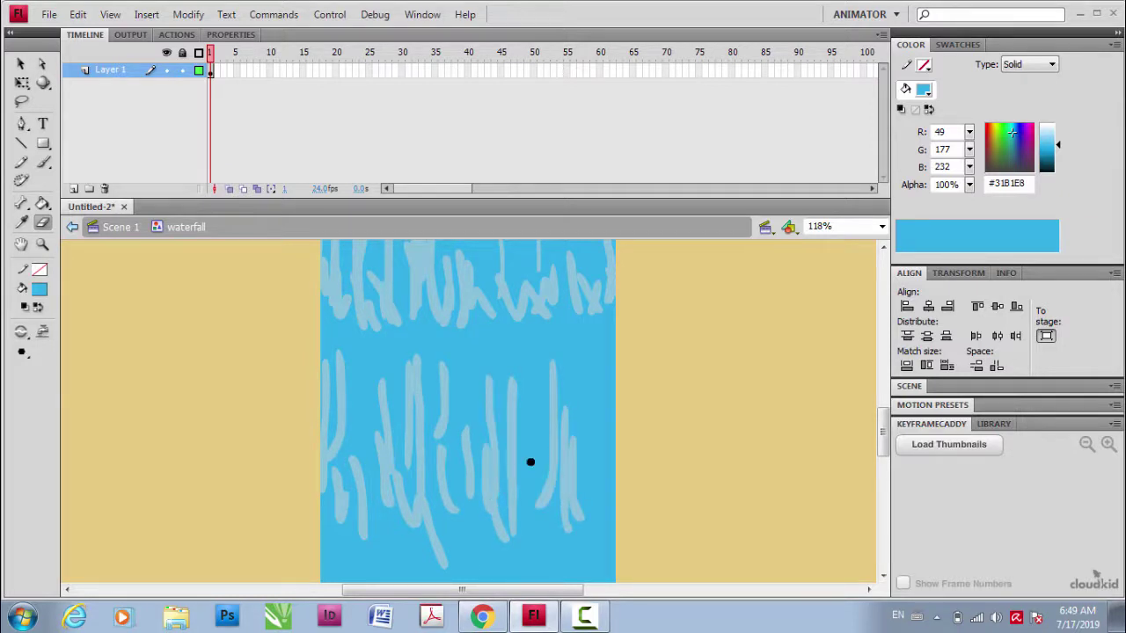
left_click_drag(534, 410, 547, 526)
mouse_move(597, 385)
left_mouse_down()
mouse_move(599, 508)
mouse_move(612, 400)
mouse_move(614, 530)
mouse_move(577, 526)
left_mouse_up()
left_click_drag(487, 515, 447, 523)
mouse_move(332, 498)
left_mouse_down()
mouse_move(326, 520)
mouse_move(339, 533)
left_mouse_up()
scroll(341, 507, "down", 2)
left_click_drag(375, 434, 405, 475)
scroll(465, 437, "up", 1)
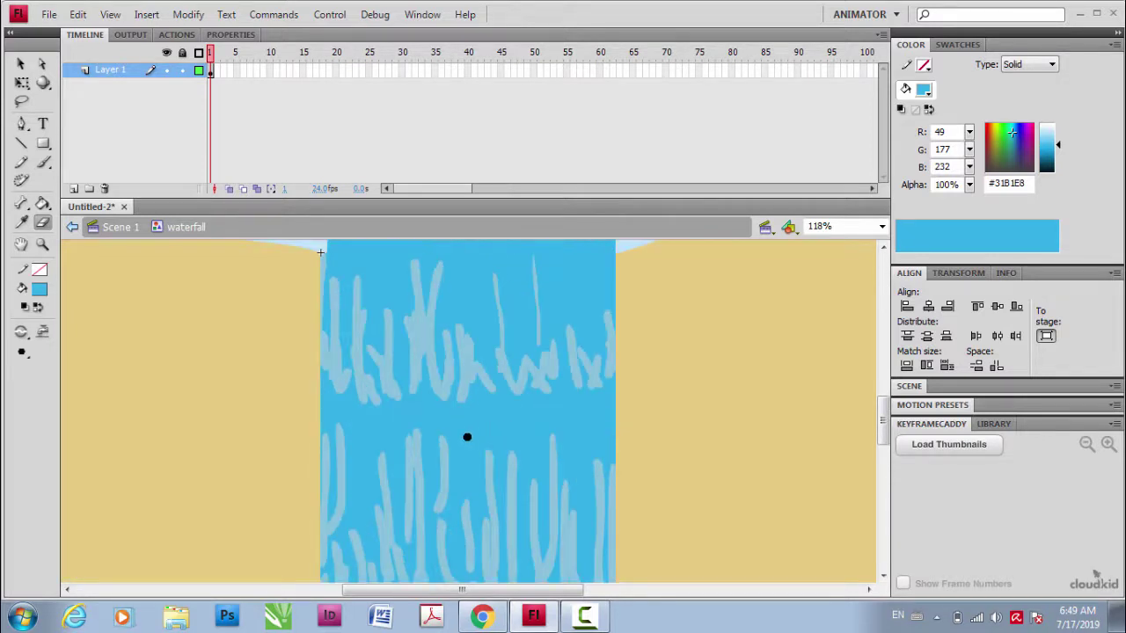
scroll(449, 458, "down", 3)
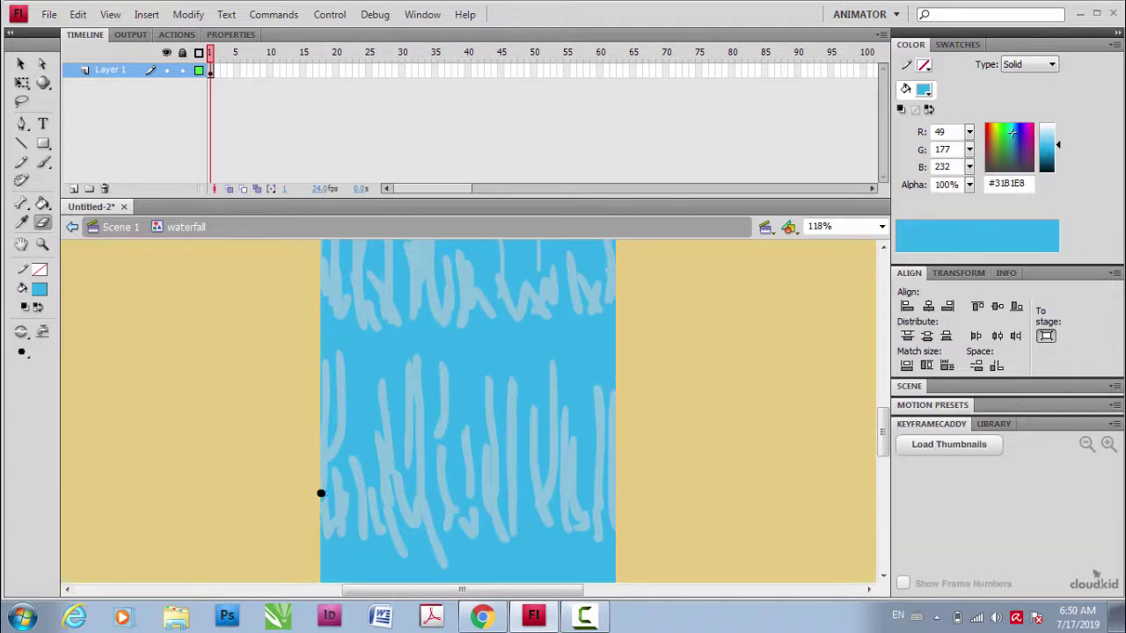
- Erase a fourth band of vertical and curly streaks near the waterfall's lower end, from the left edge past the centre
scroll(321, 493, "down", 5)
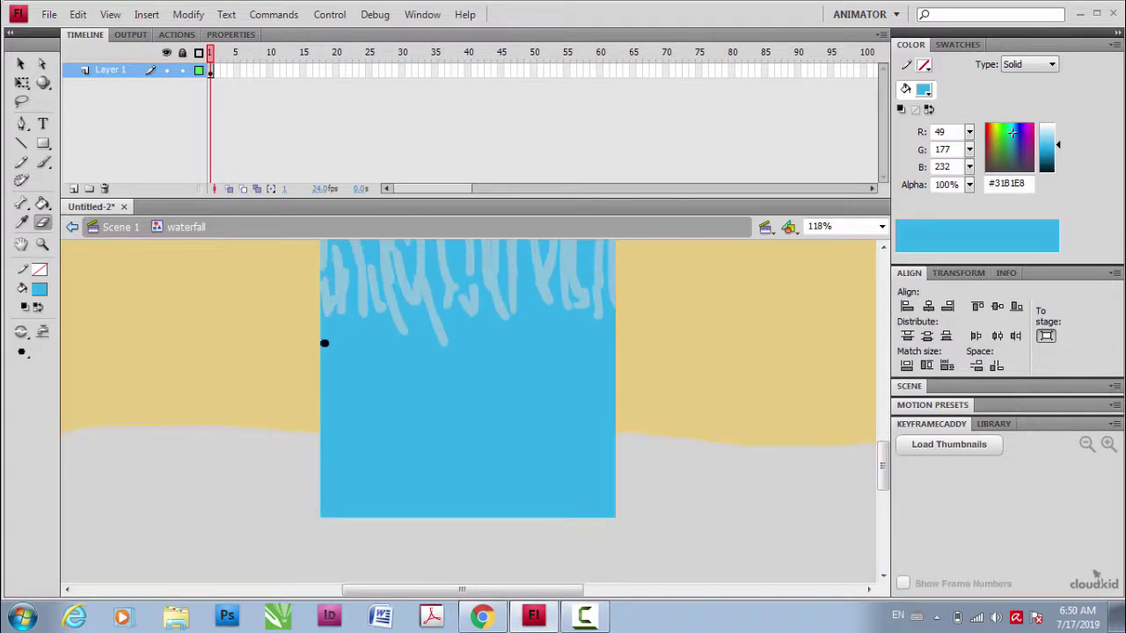
left_click_drag(324, 343, 325, 457)
mouse_move(342, 418)
left_mouse_down()
mouse_move(323, 471)
mouse_move(367, 470)
left_mouse_up()
mouse_move(374, 431)
left_mouse_down()
mouse_move(374, 471)
mouse_move(402, 440)
mouse_move(428, 478)
mouse_move(374, 455)
mouse_move(326, 476)
left_mouse_up()
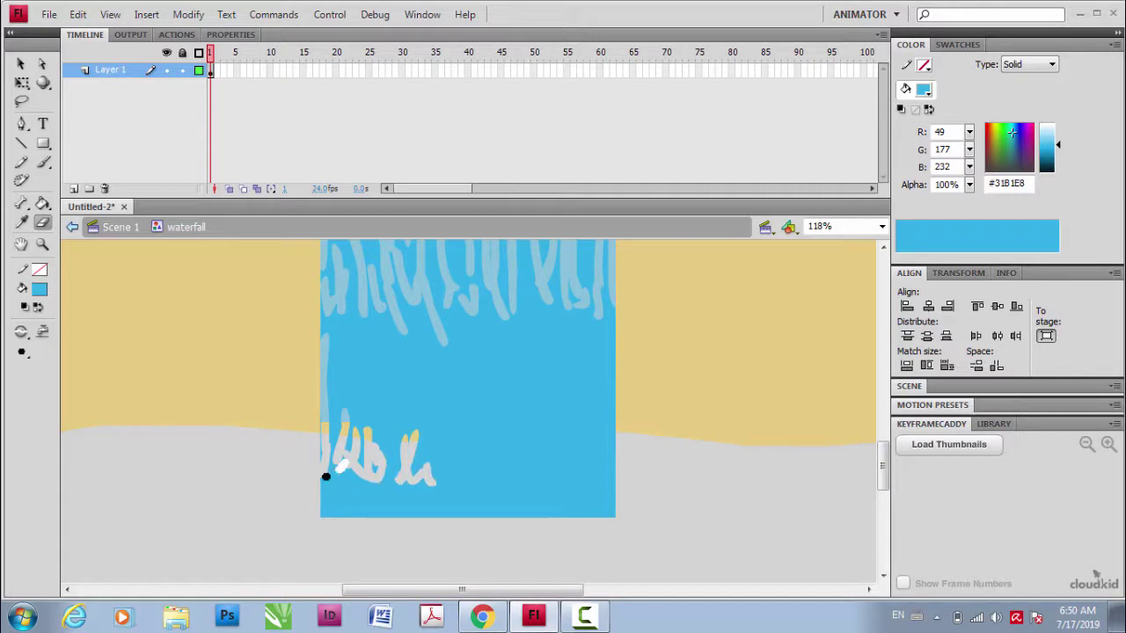
left_click_drag(448, 387, 454, 466)
left_click_drag(480, 400, 483, 480)
left_click_drag(392, 362, 400, 466)
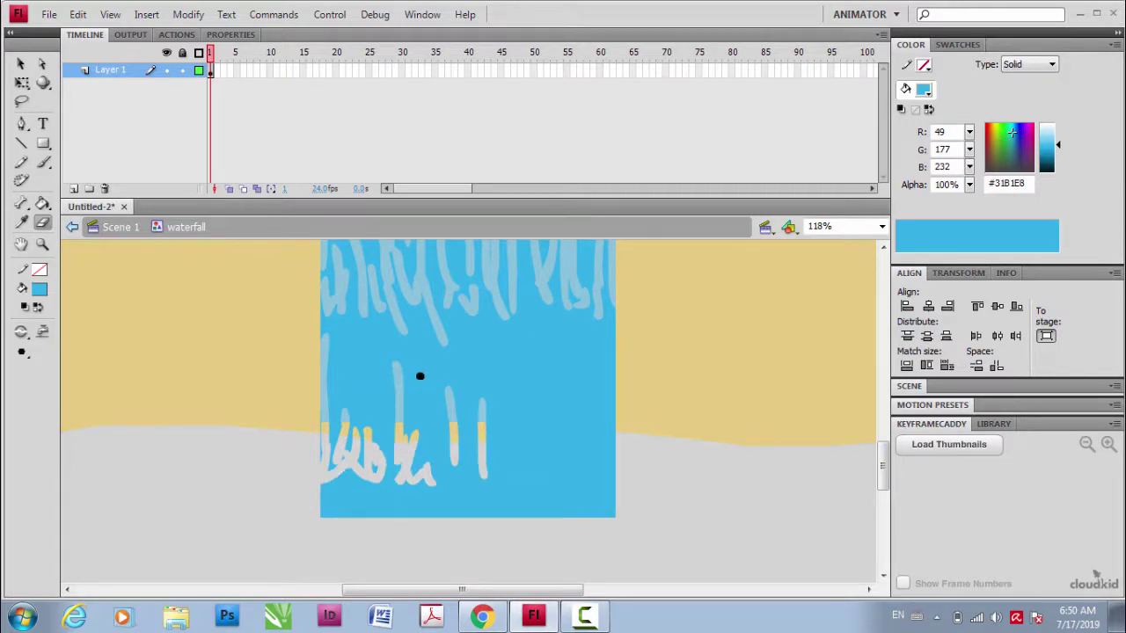
left_click_drag(420, 376, 423, 480)
left_click_drag(356, 367, 362, 445)
left_click_drag(505, 407, 499, 466)
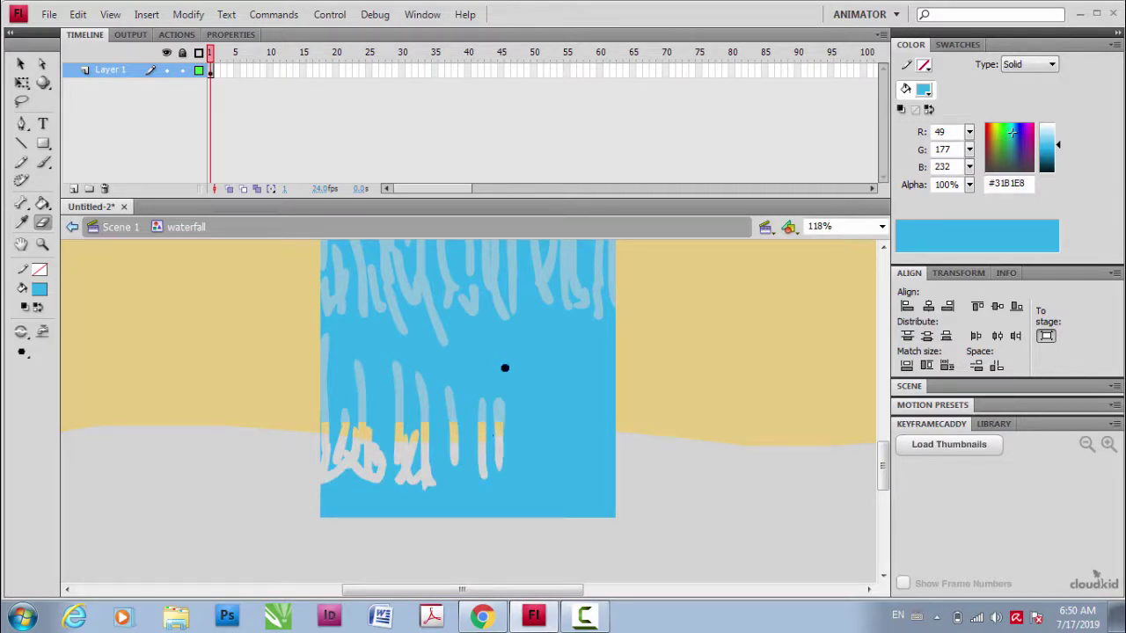
- Extend the fourth band to the right edge and join its lower ends with jagged eraser strokes
mouse_move(501, 345)
left_mouse_down()
mouse_move(508, 391)
mouse_move(545, 467)
left_mouse_up()
left_click_drag(577, 368, 598, 466)
left_click_drag(523, 420, 521, 464)
left_click_drag(520, 453, 511, 487)
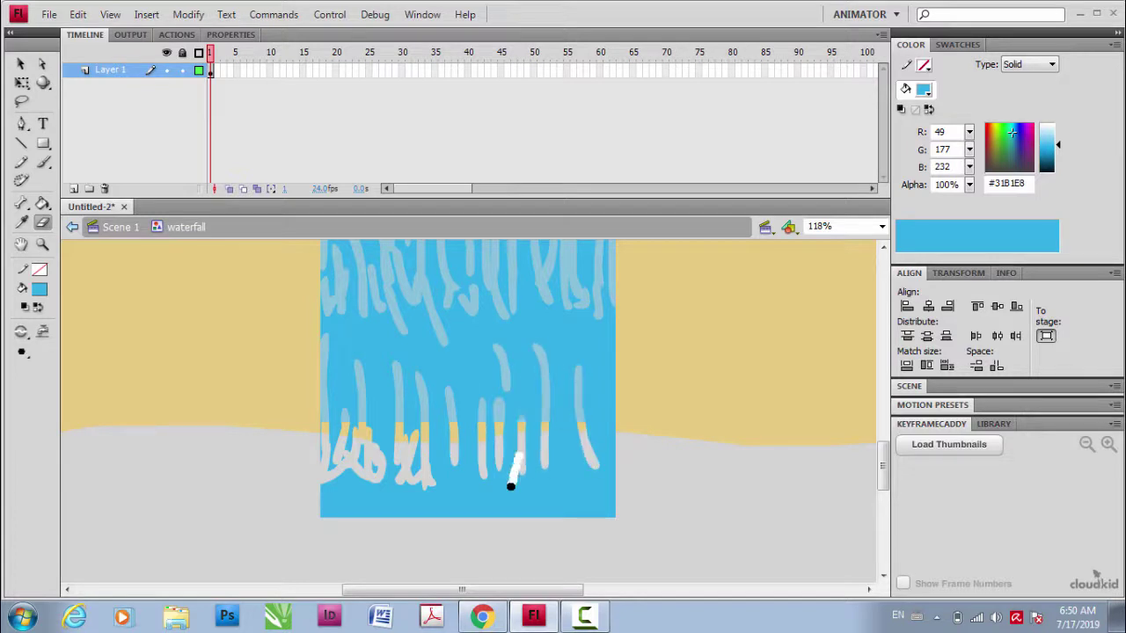
mouse_move(410, 450)
left_mouse_down()
mouse_move(463, 475)
mouse_move(490, 448)
mouse_move(544, 479)
left_mouse_up()
left_click_drag(557, 430, 577, 480)
left_click_drag(584, 445, 596, 472)
mouse_move(601, 425)
left_mouse_down()
mouse_move(607, 475)
mouse_move(618, 394)
mouse_move(616, 471)
left_mouse_up()
left_click_drag(510, 460, 339, 470)
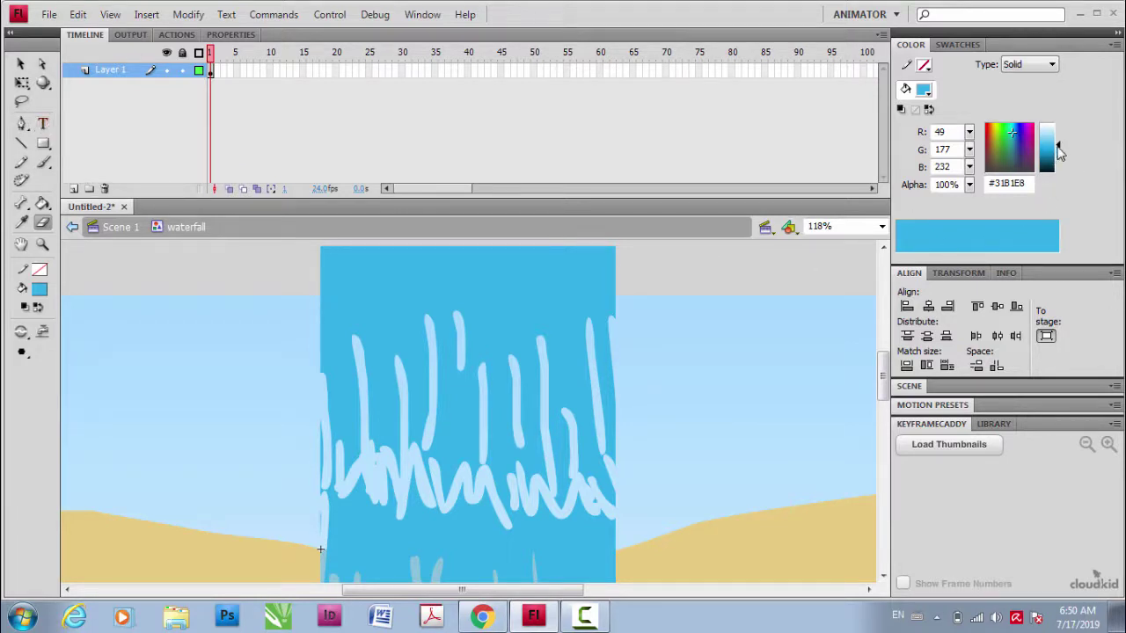
- Paint scattered light-blue dabs over the waterfall's upper band using the Brush tool with fill #8CD5F2 and a larger brush size
left_click_drag(1062, 149, 1058, 133)
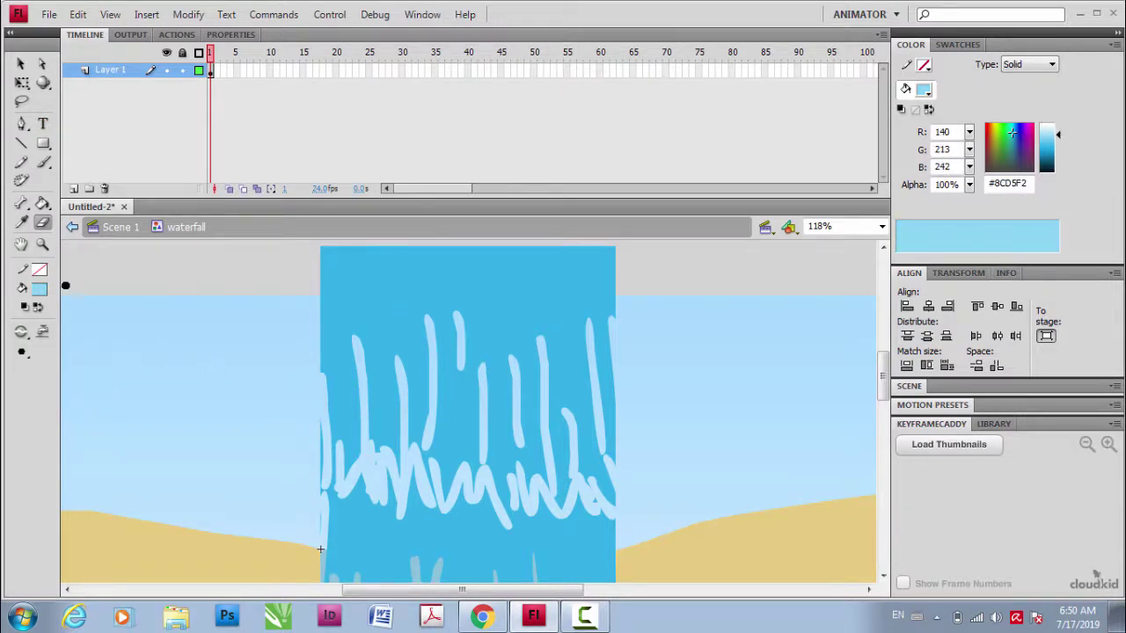
left_click(42, 161)
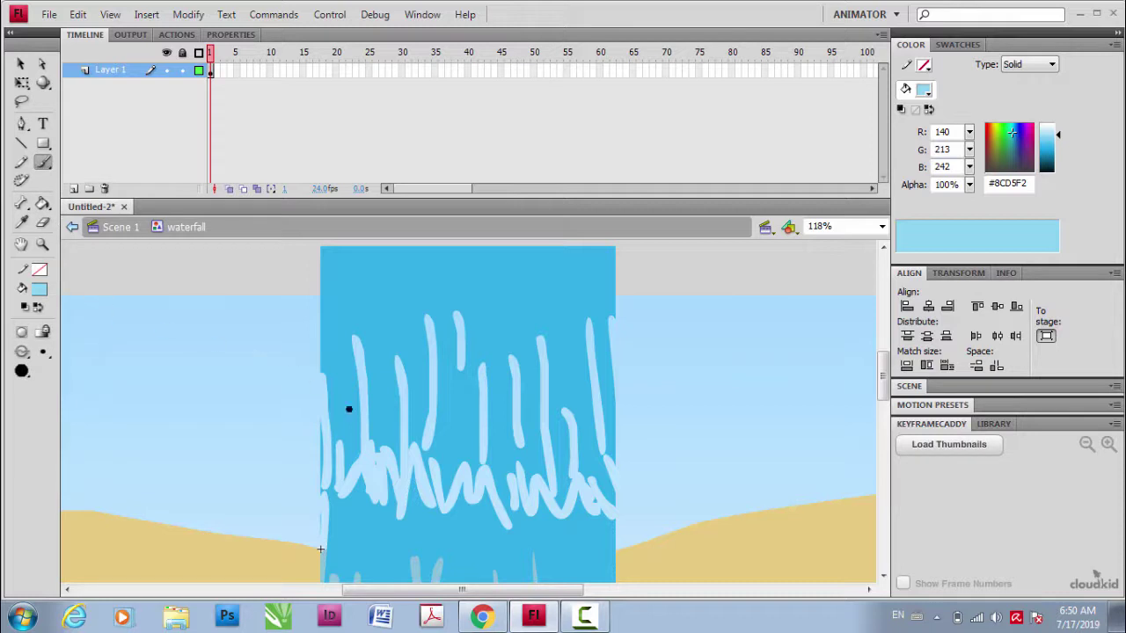
left_click(44, 352)
left_click(77, 400)
left_click(44, 352)
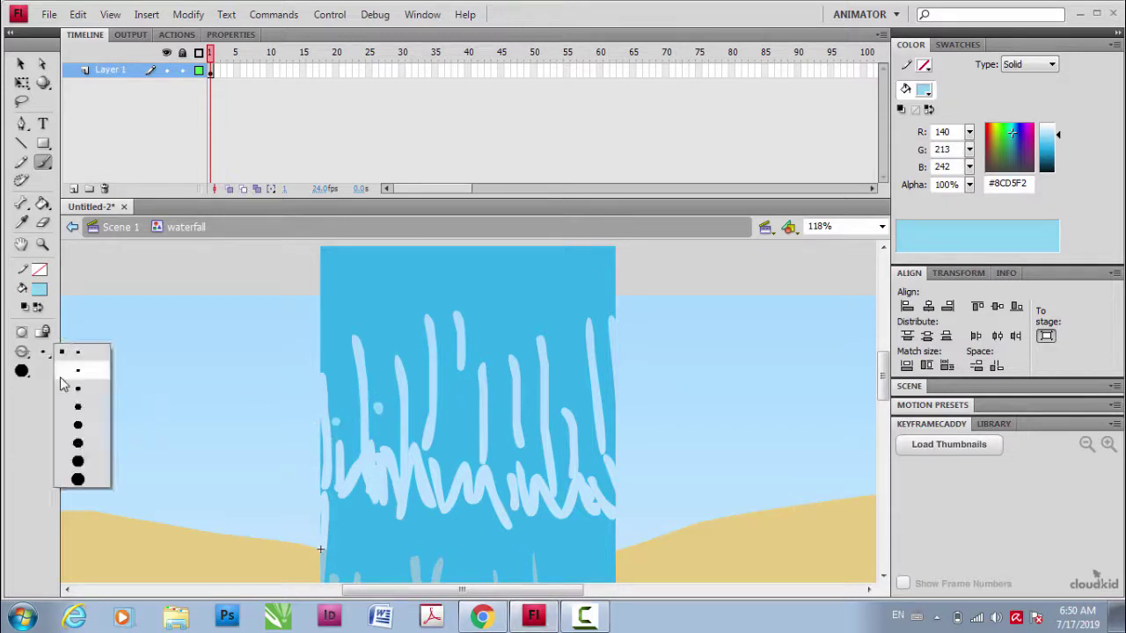
left_click(77, 424)
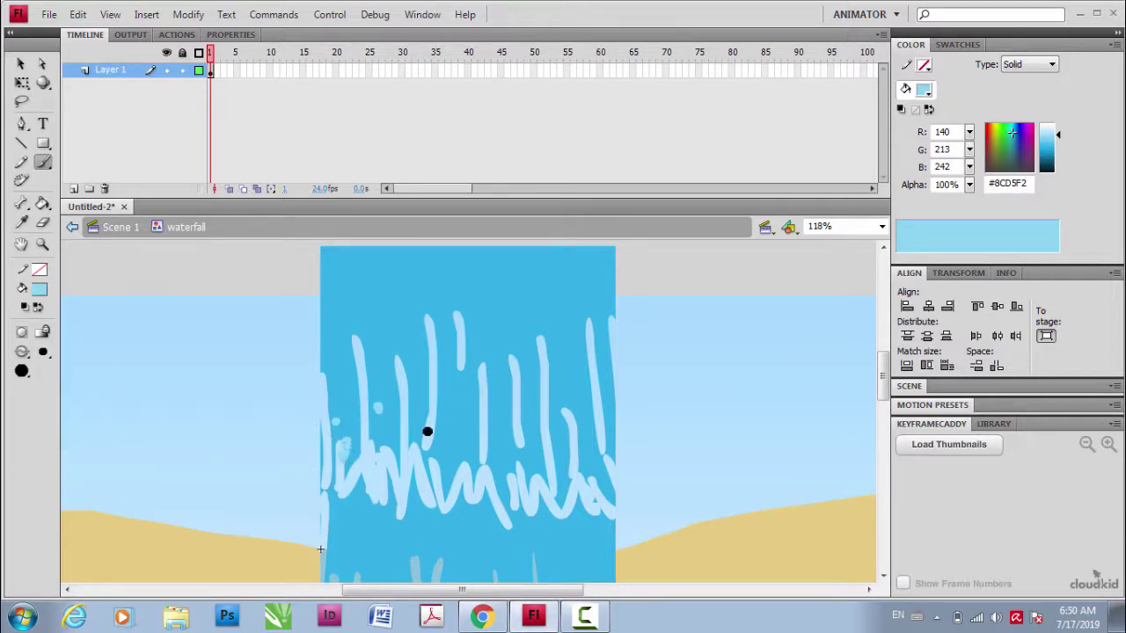
mouse_move(496, 374)
left_mouse_down()
mouse_move(493, 393)
mouse_move(534, 420)
left_mouse_up()
left_click_drag(561, 301, 573, 328)
left_click_drag(505, 284, 504, 301)
left_click_drag(387, 292, 361, 314)
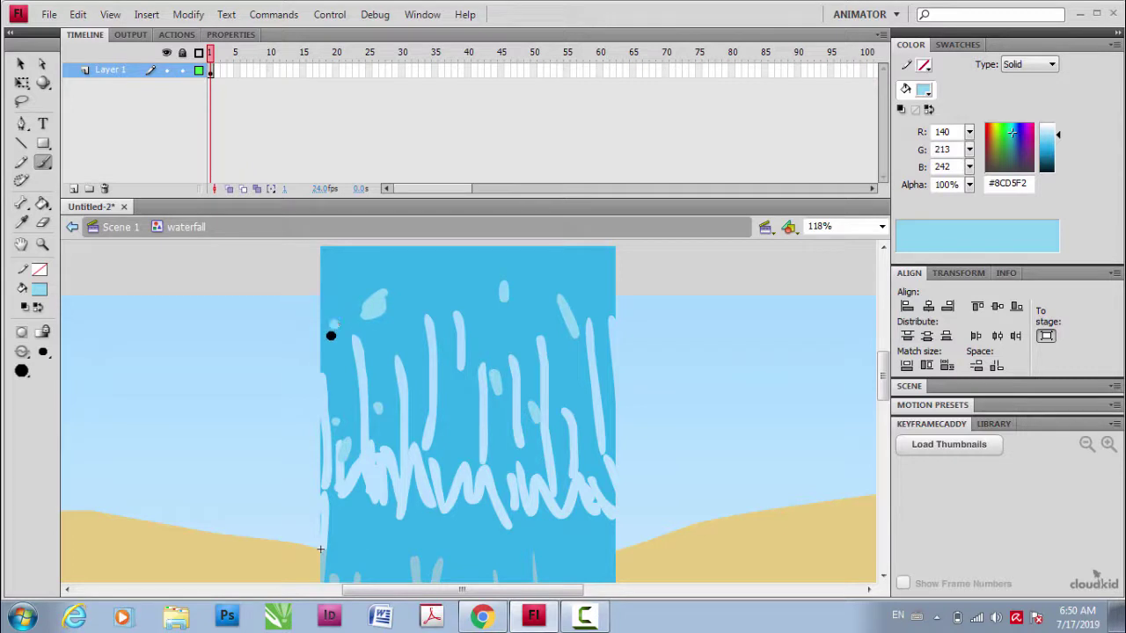
- Paint short #8CD5F2 dabs across the second band of streaks, from the right edge to the left edge
scroll(581, 419, "down", 5)
scroll(581, 414, "up", 2)
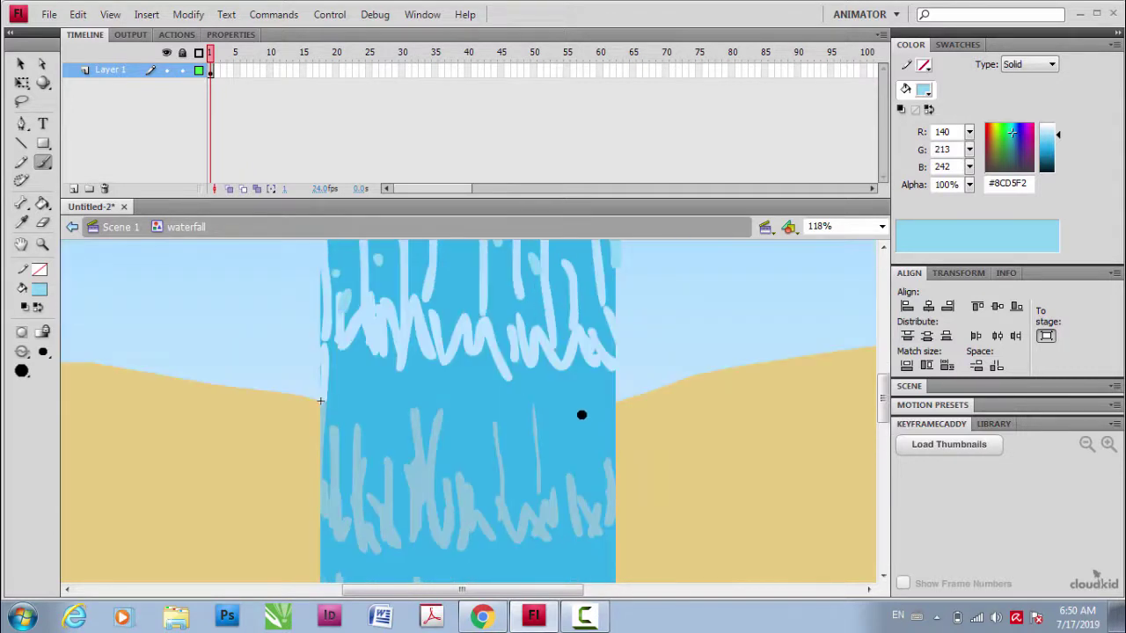
left_click_drag(605, 421, 604, 429)
left_click_drag(531, 431, 539, 450)
left_click_drag(473, 430, 475, 452)
left_click_drag(379, 420, 391, 423)
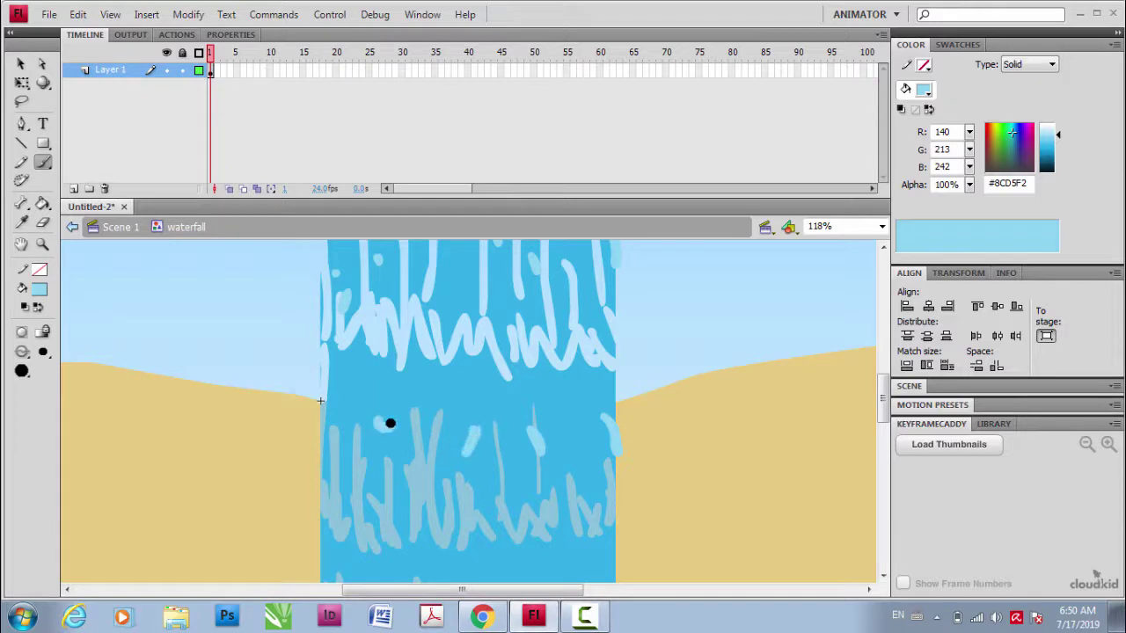
left_click_drag(321, 445, 329, 470)
- Paint #8CD5F2 dabs along the left edge, centre and right edge of the third band
scroll(420, 501, "down", 5)
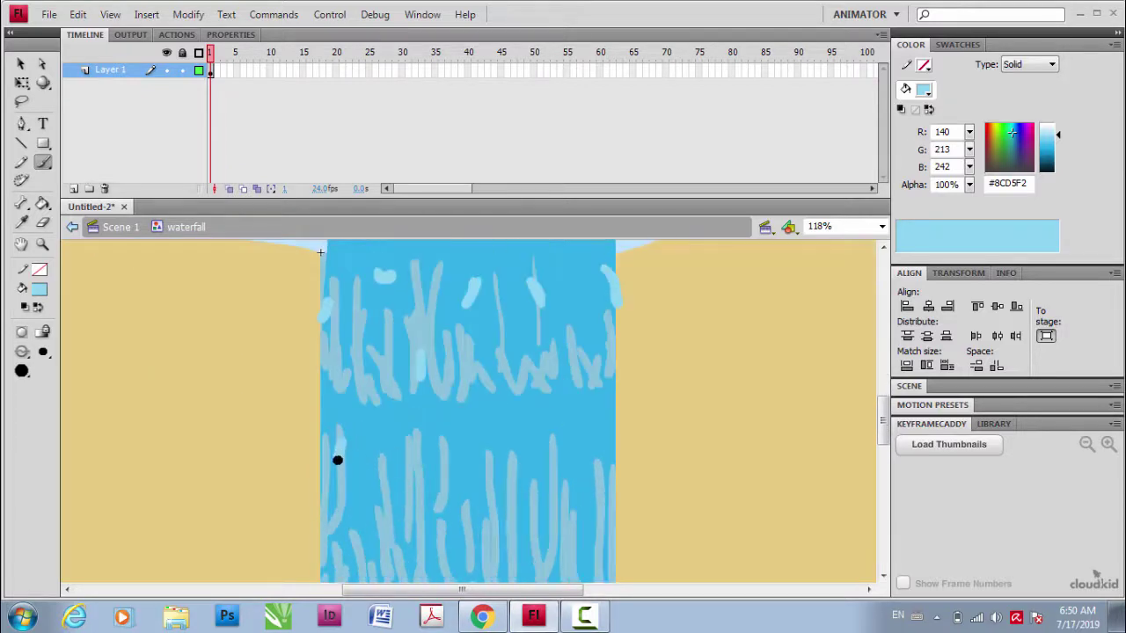
left_click_drag(321, 497, 325, 546)
left_click_drag(485, 468, 489, 486)
left_click_drag(464, 433, 465, 442)
left_click_drag(601, 435, 620, 465)
- Paint #8CD5F2 dabs on the third band's lower centre and scattered across the fourth band from its left to right edge
scroll(615, 464, "down", 3)
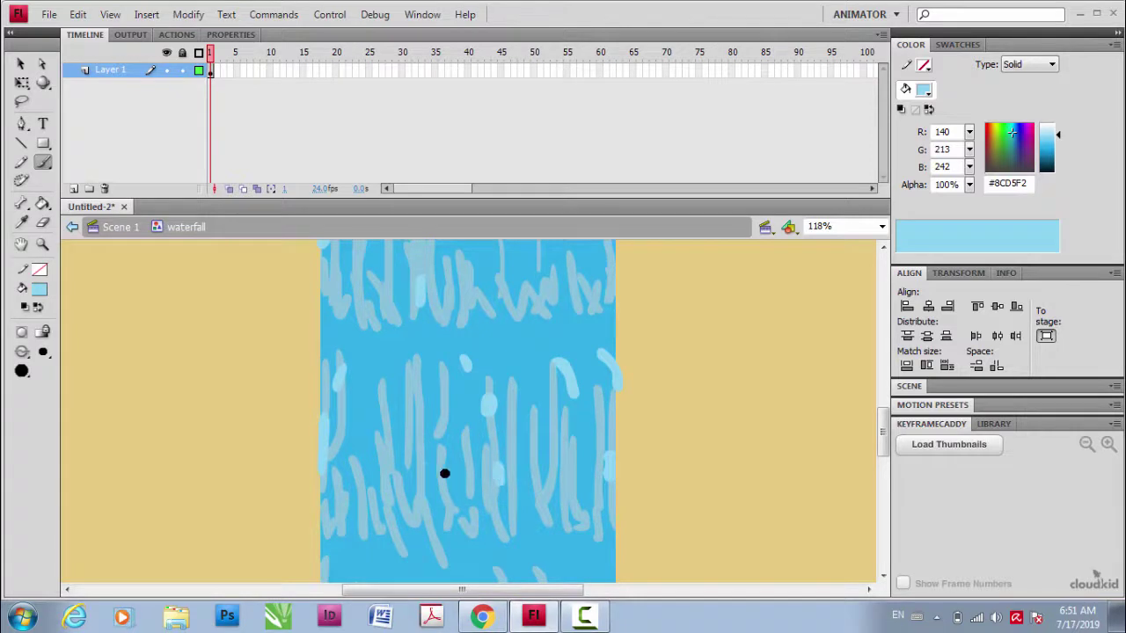
scroll(359, 485, "down", 5)
left_click_drag(331, 431, 335, 491)
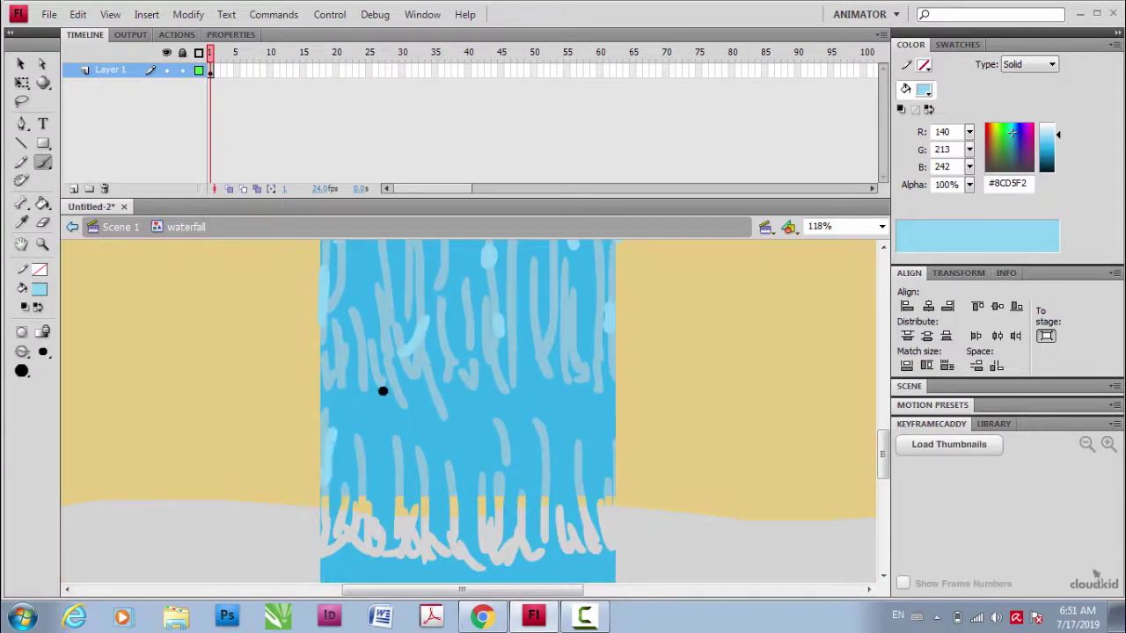
left_click_drag(411, 331, 400, 351)
mouse_move(426, 428)
left_mouse_down()
mouse_move(388, 455)
mouse_move(385, 503)
left_mouse_up()
left_click_drag(467, 498, 472, 516)
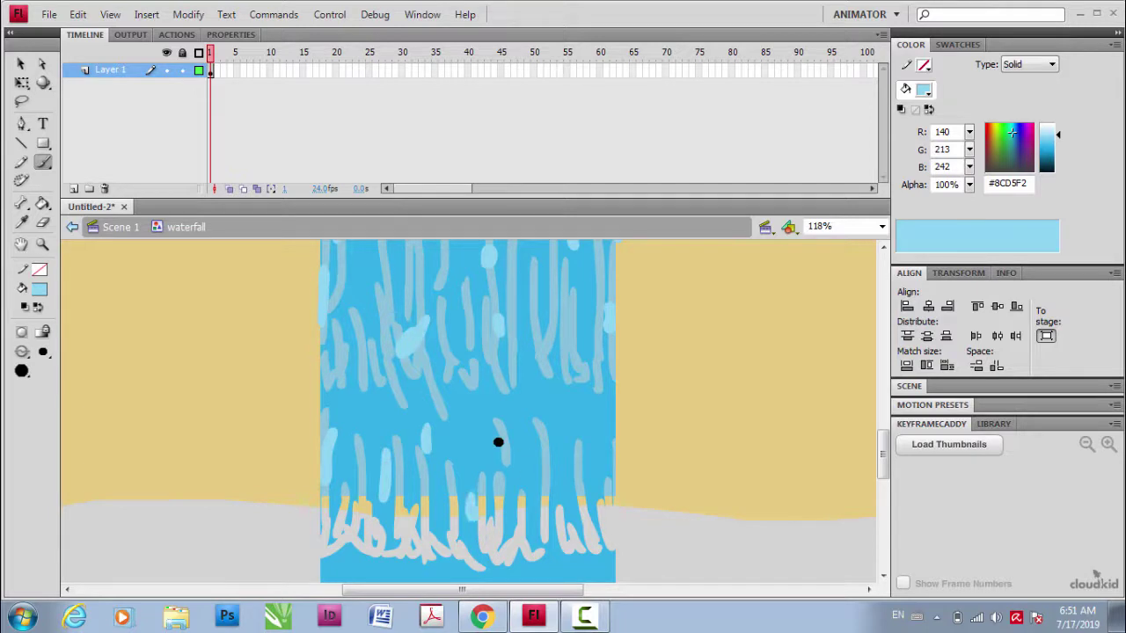
left_click_drag(498, 442, 514, 488)
left_click_drag(586, 454, 610, 460)
scroll(529, 487, "down", 3)
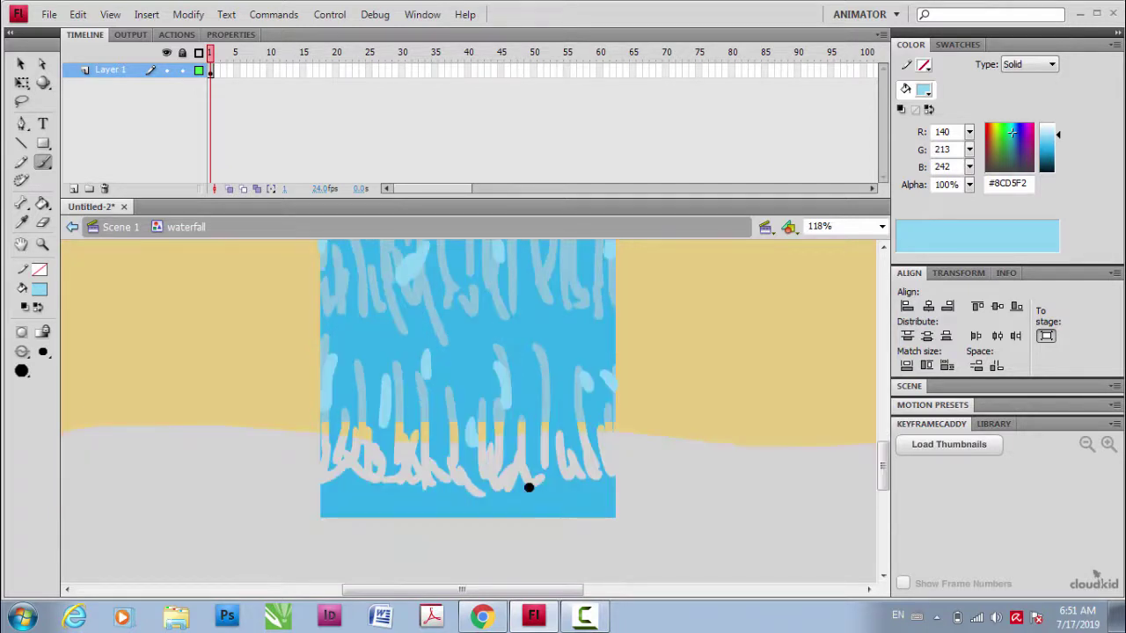
left_click_drag(358, 480, 366, 482)
left_click_drag(567, 463, 576, 484)
- Leave the waterfall symbol to view the whole landscape in Scene 1, and reopen the symbol for editing
key("ctrl+minus")
key("ctrl+minus")
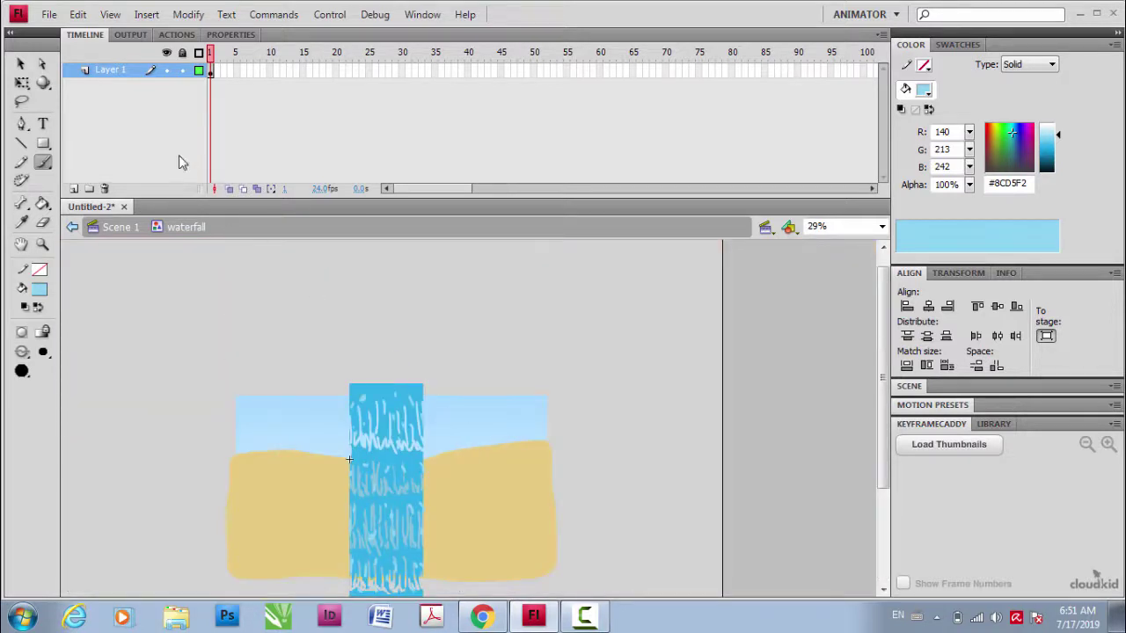
left_click(21, 64)
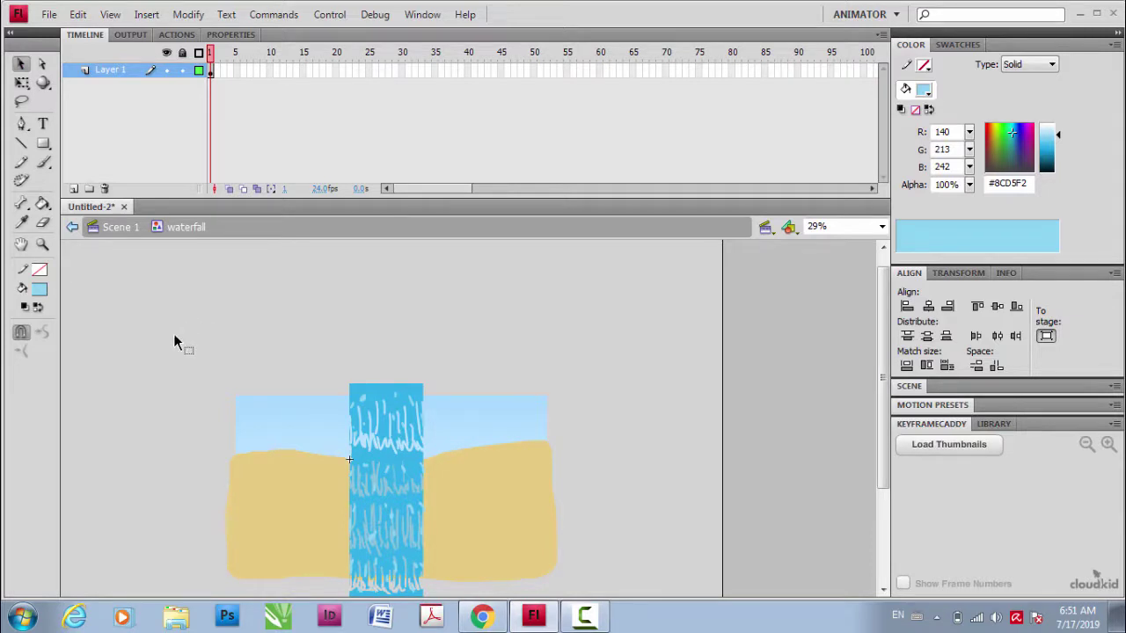
scroll(184, 343, "down", 3)
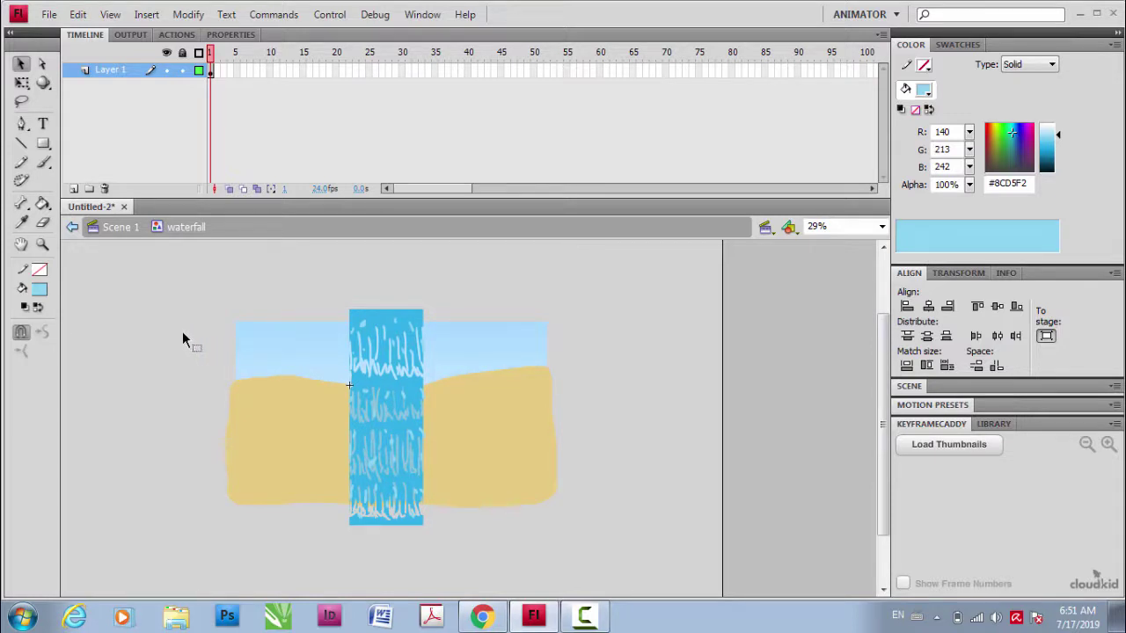
double_click(182, 331)
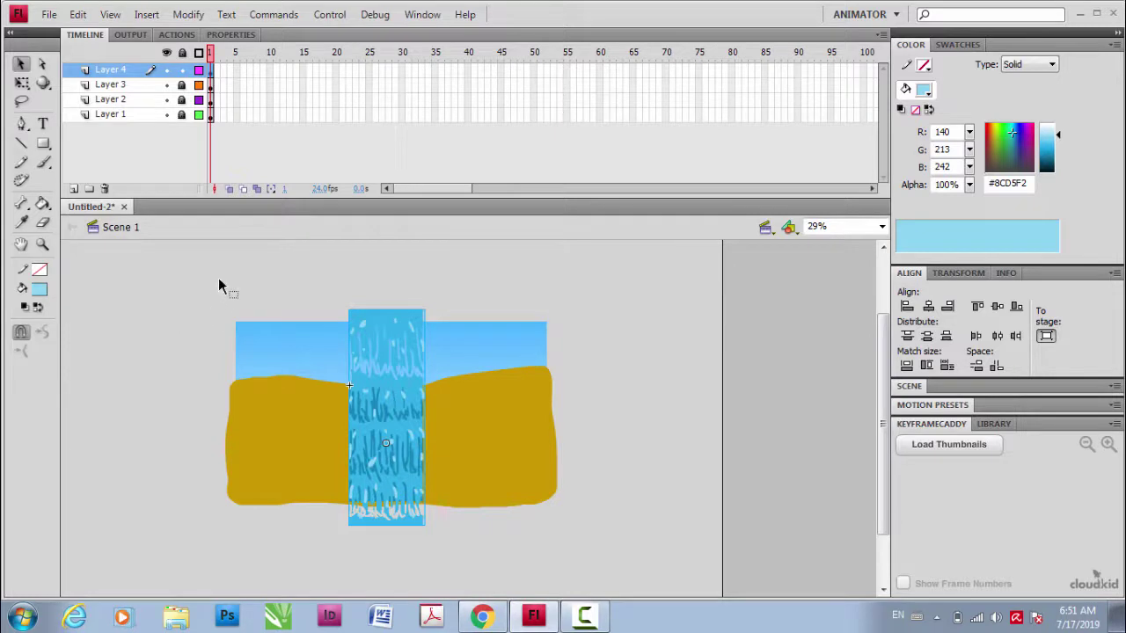
double_click(382, 373)
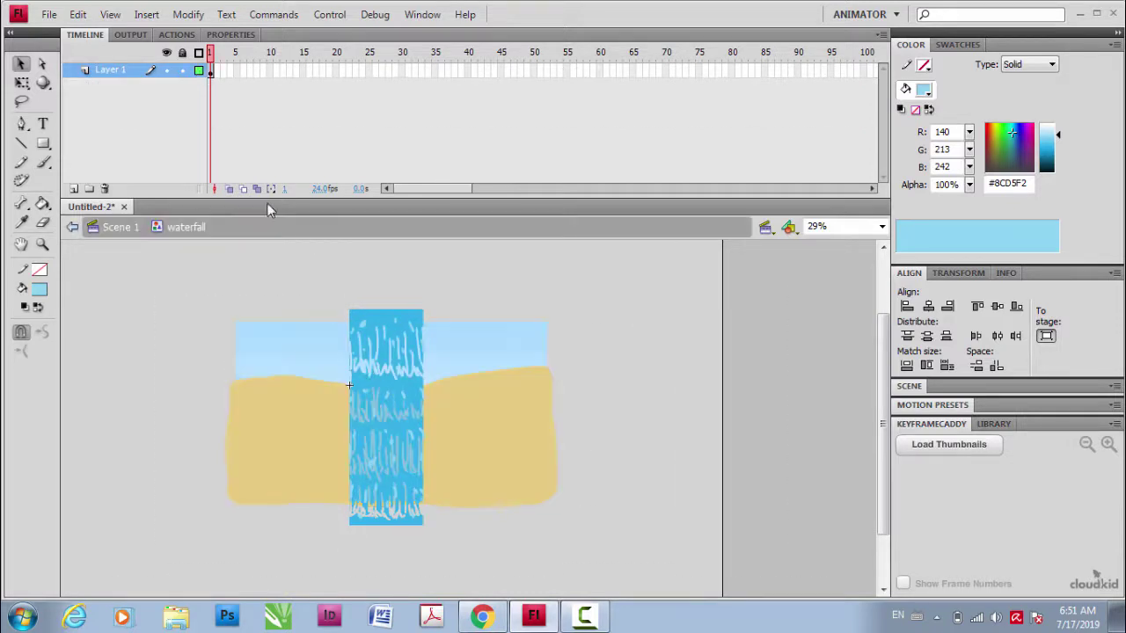
- Select all waterfall artwork in frame 1 and stretch it upward and slightly downward with the Free Transform tool
left_click(212, 75)
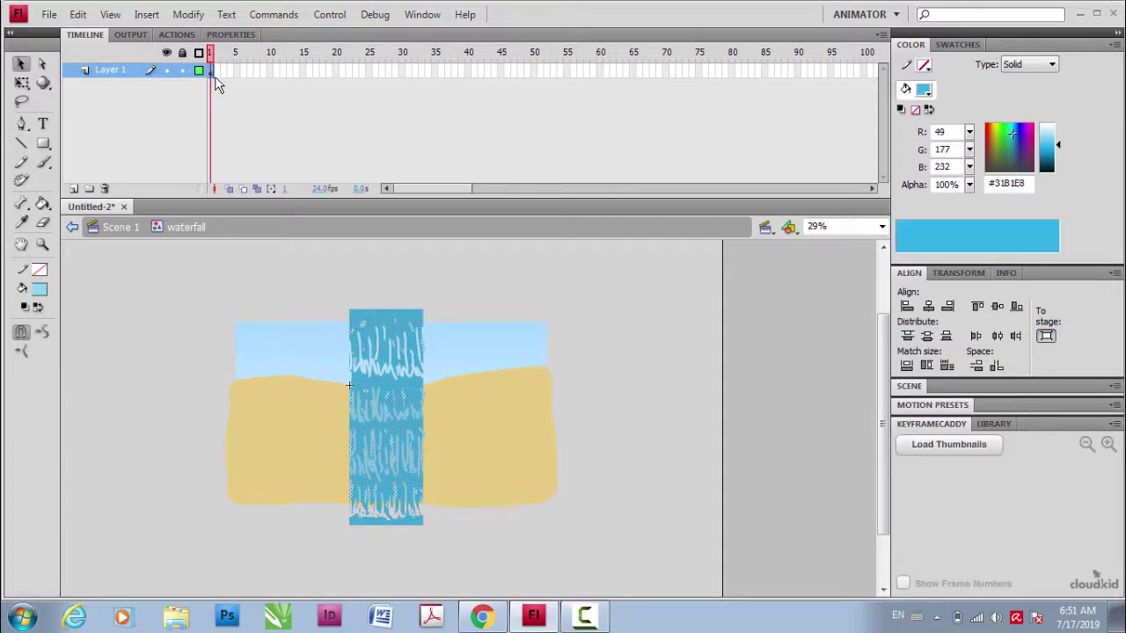
left_click(21, 81)
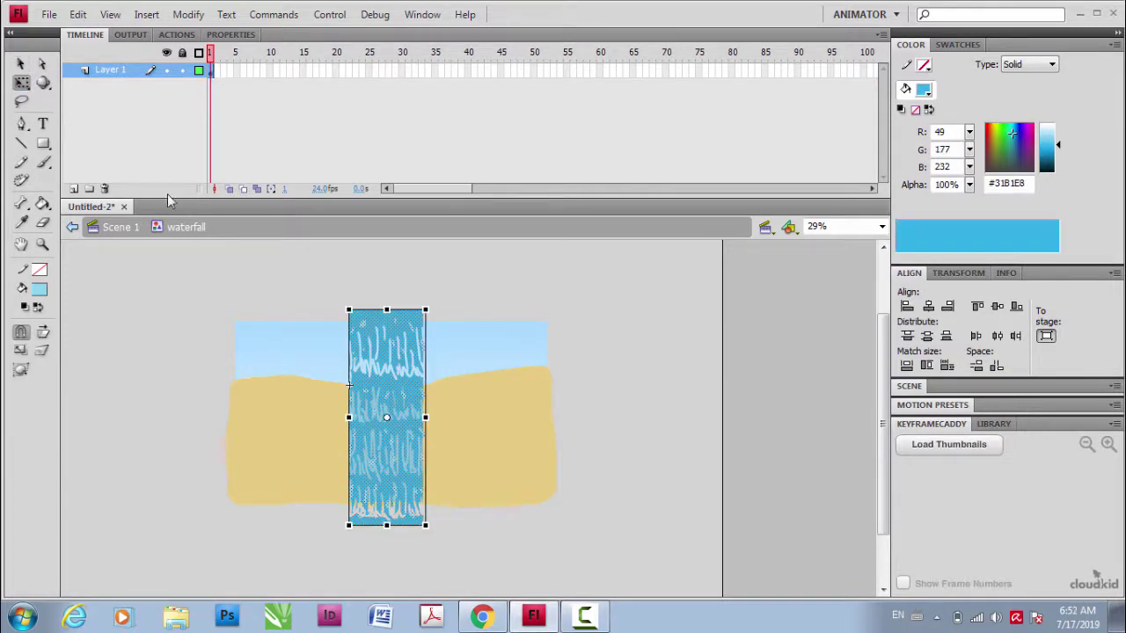
left_click(21, 82)
left_click(79, 79)
left_click_drag(385, 297, 386, 254)
left_click_drag(387, 524, 387, 540)
left_click(254, 313)
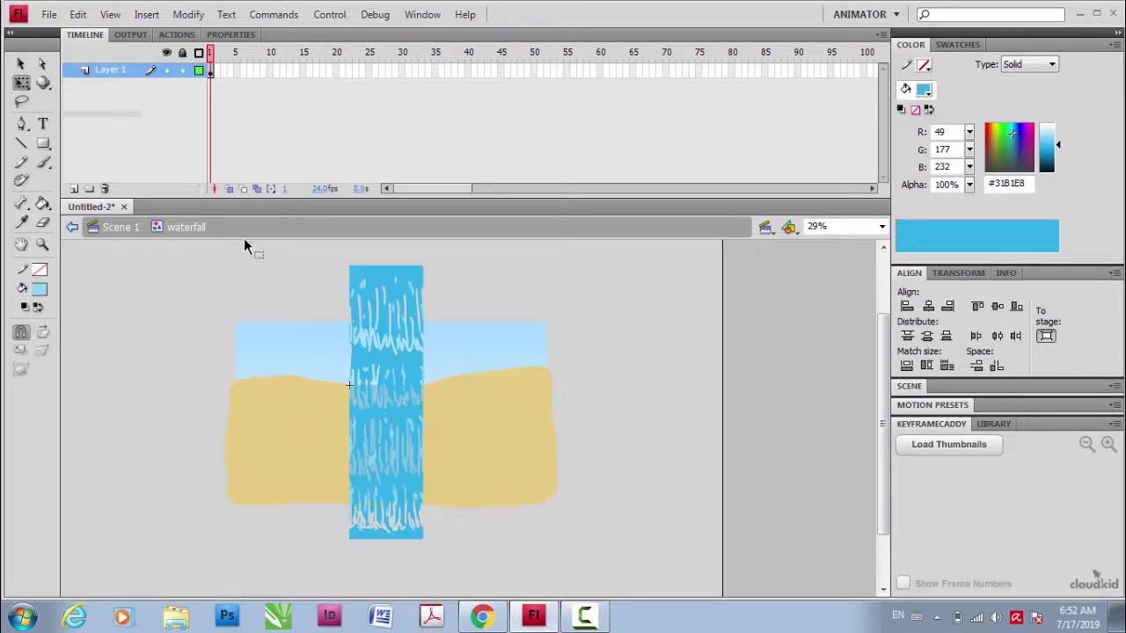
- Insert a keyframe at frame 15 of the waterfall symbol and create a classic tween between frames 1 and 15
right_click(302, 71)
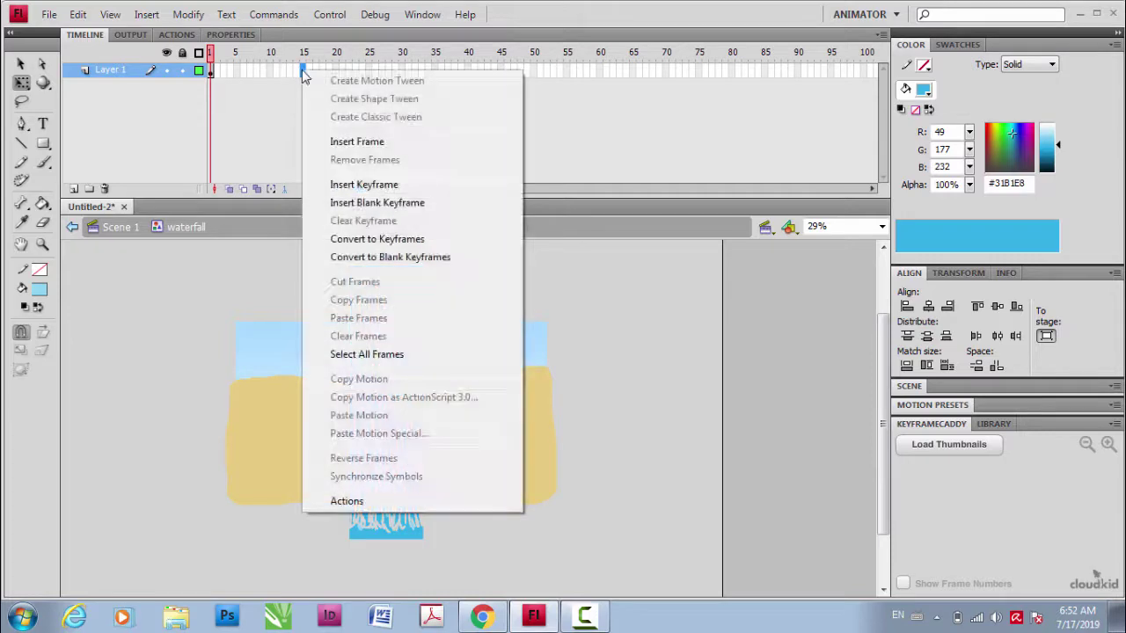
left_click(357, 186)
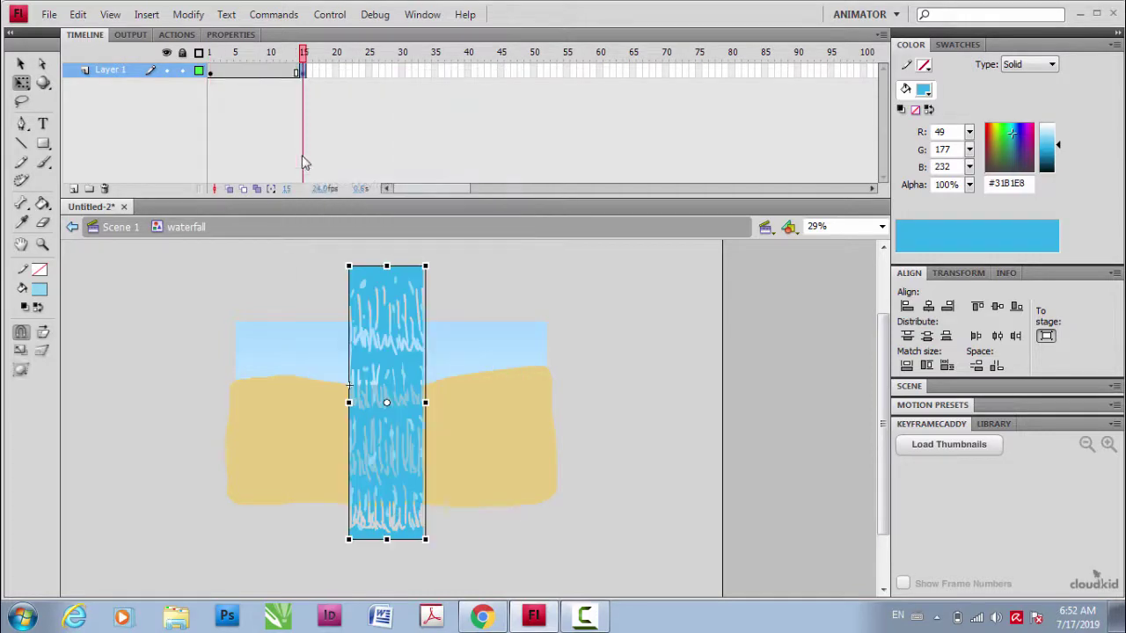
right_click(256, 74)
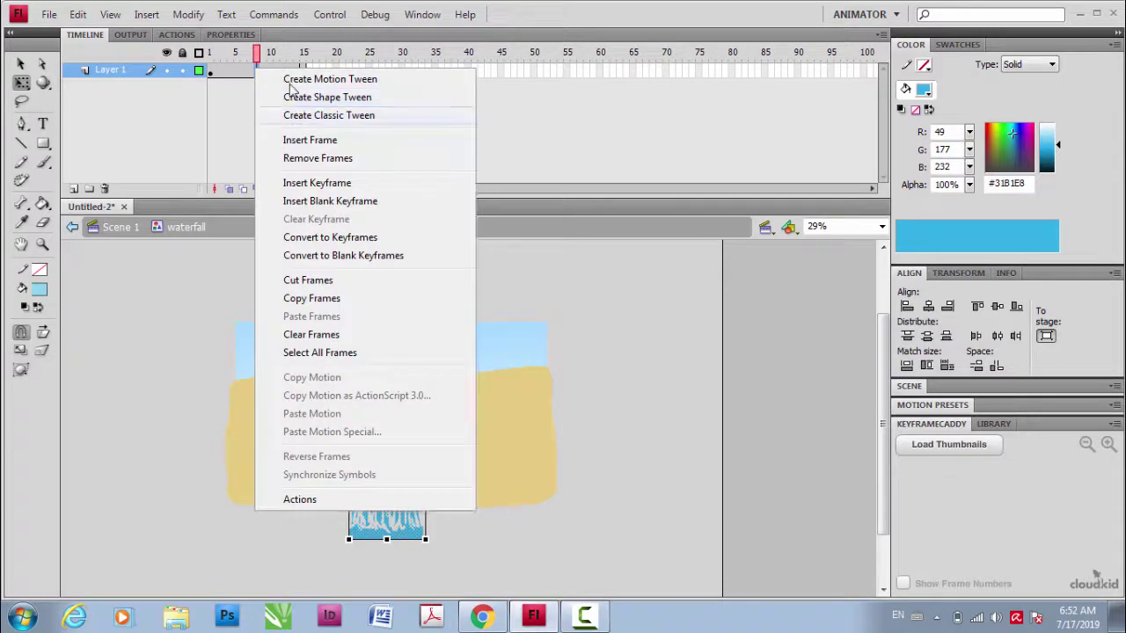
left_click(299, 114)
left_click_drag(260, 60, 209, 55)
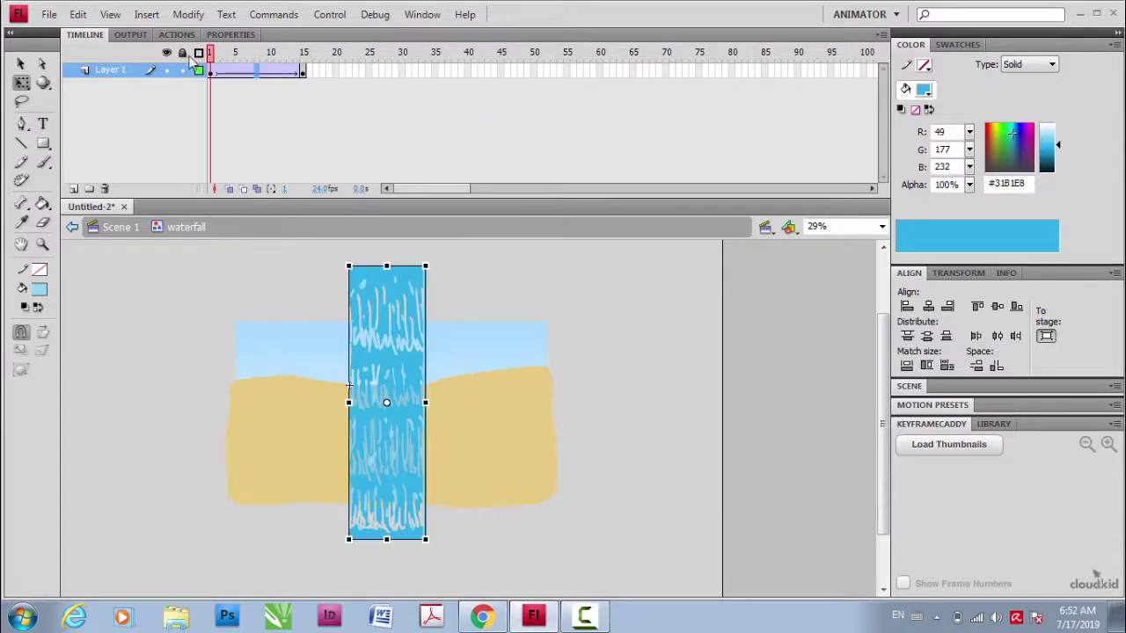
- In frame 1, move the waterfall straight up until its lower edge lies near the base of the brown hills
left_click(19, 66)
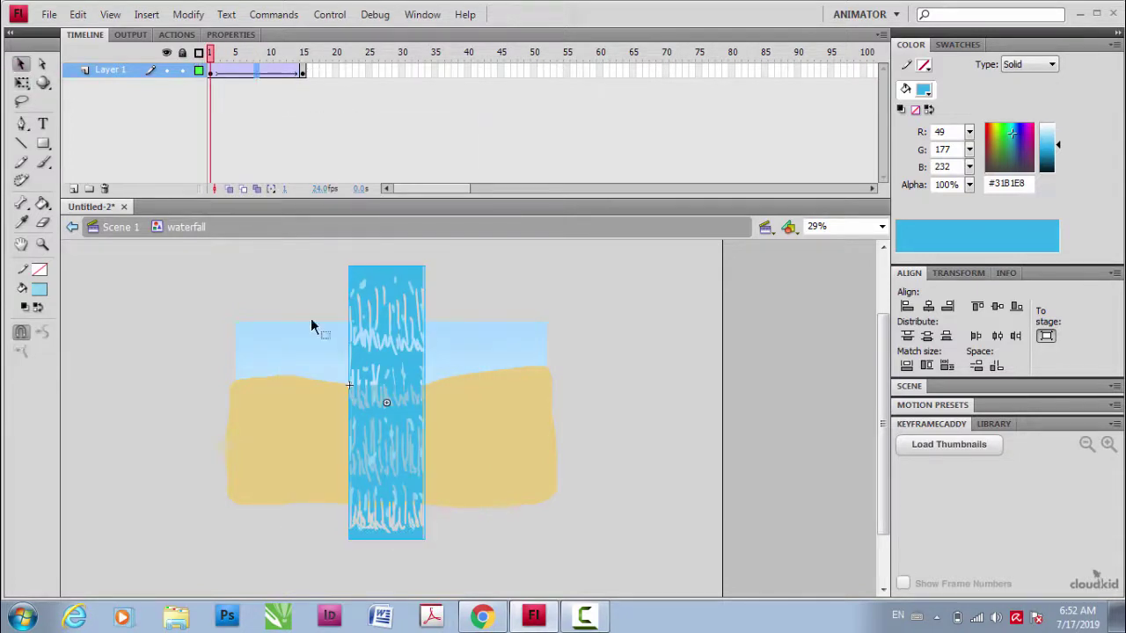
left_click(407, 398)
key("shift+Up")
key("shift+Up")
key("shift+Up")
key("shift+Up")
key("shift+Up")
key("shift+Up")
key("shift+Up")
key("shift+Up")
key("shift+Up")
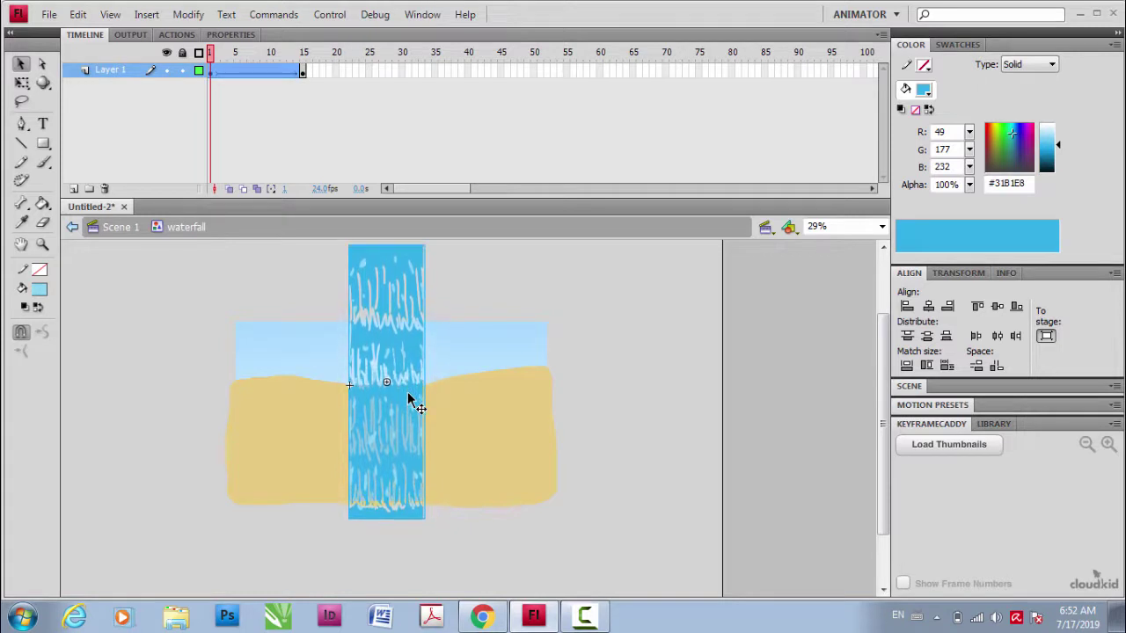
key("shift+Up")
key("shift+Up")
key("shift+Up")
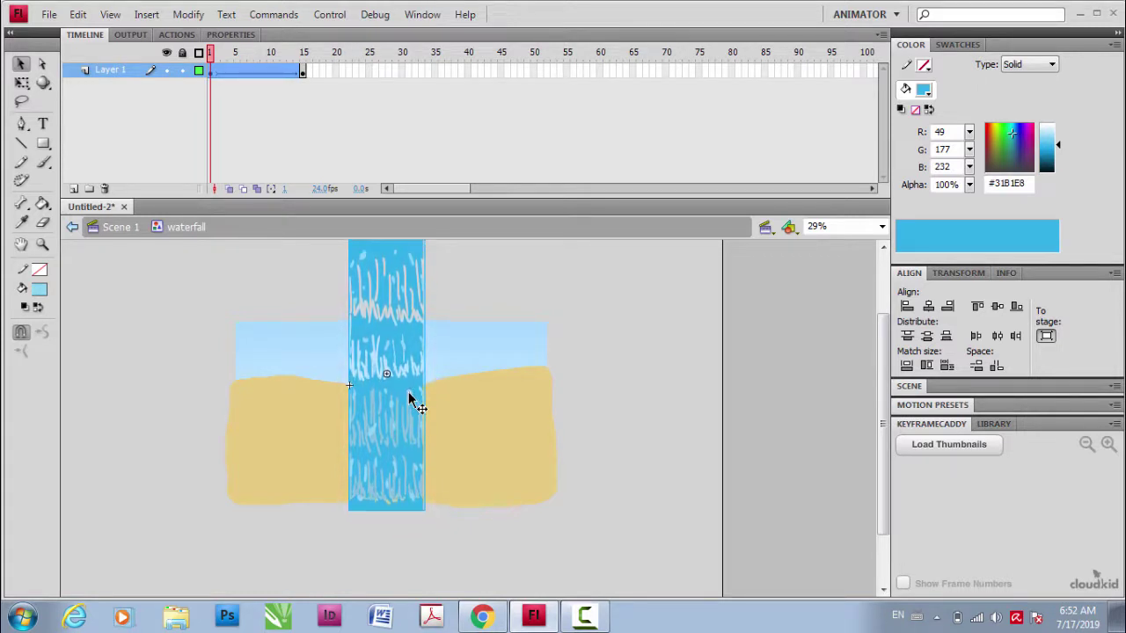
- In frame 15, move the waterfall straight down until its upper edge sits just above the gap between the hills, and return to Scene 1
left_click(304, 71)
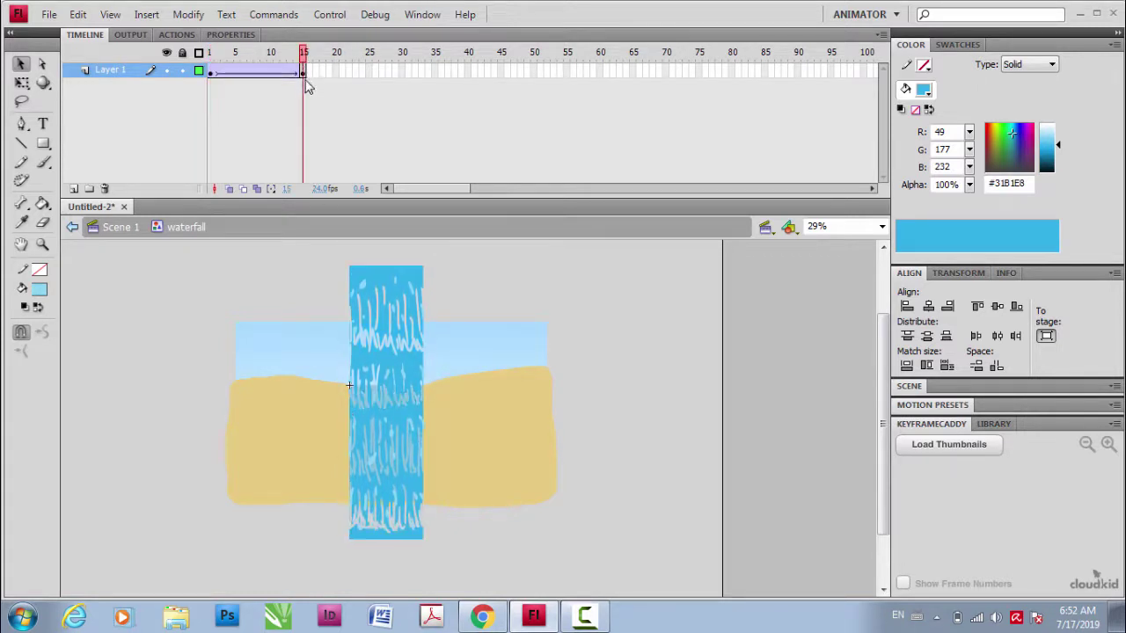
left_click(379, 316)
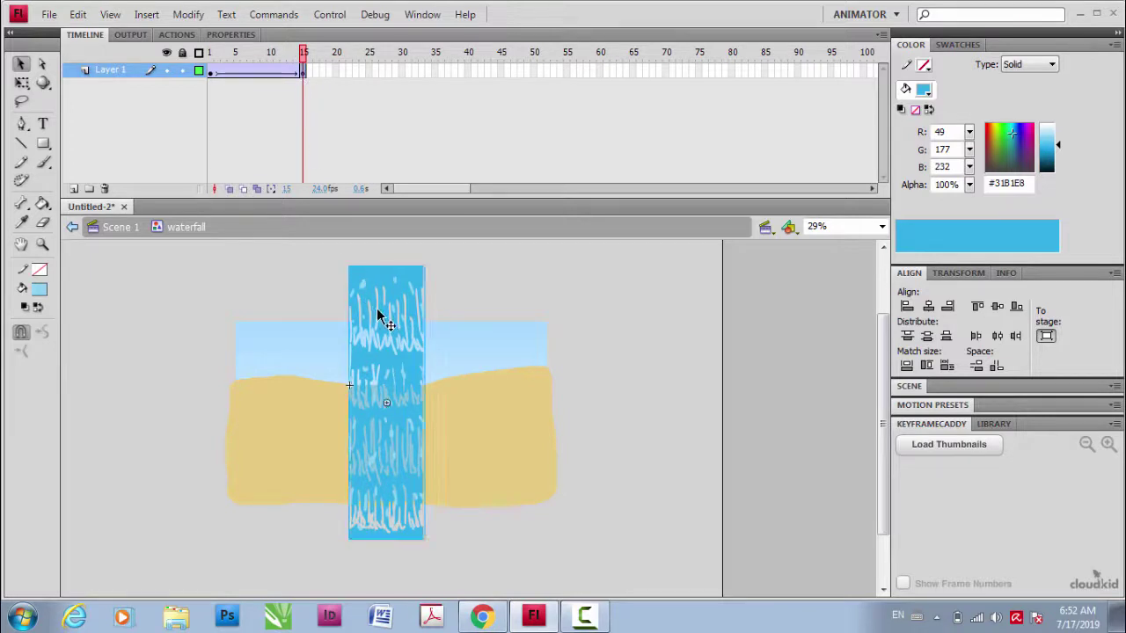
key("shift+Down")
key("shift+Down")
key("shift+Down")
key("shift+Down")
key("shift+Down")
key("shift+Down")
key("shift+Down")
key("shift+Down")
key("shift+Down")
key("shift+Down")
key("shift+Down")
key("shift+Down")
key("shift+Down")
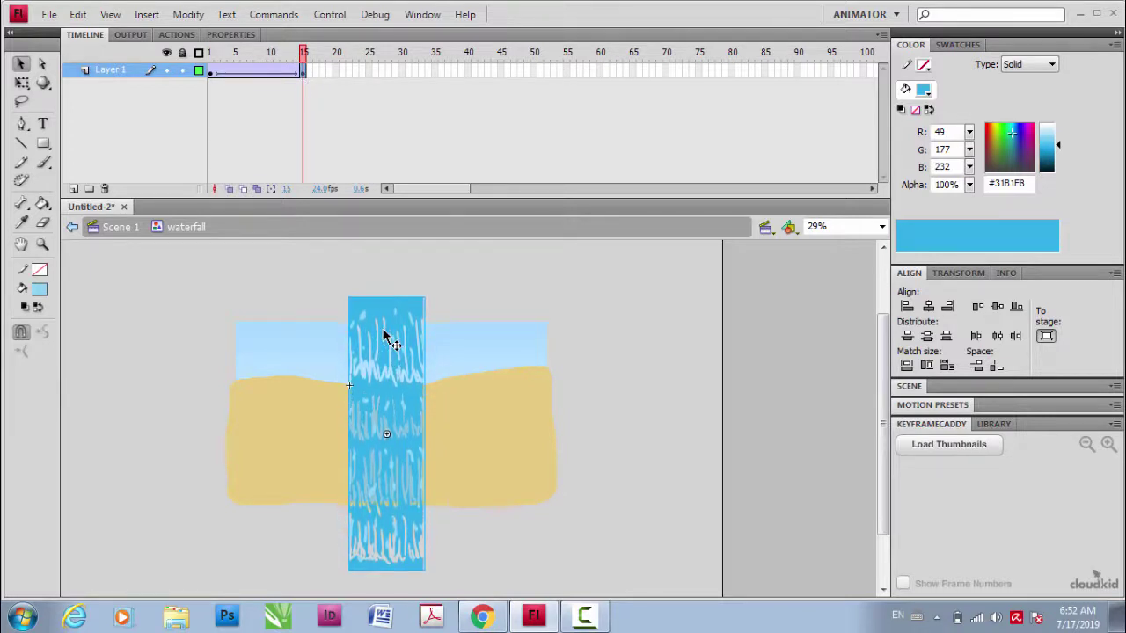
key("shift+Down")
key("shift+Down")
key("shift+Down")
key("shift+Down")
key("shift+Down")
key("shift+Down")
key("shift+Down")
key("shift+Down")
key("shift+Down")
key("shift+Down")
key("shift+Down")
key("shift+Down")
key("shift+Down")
key("shift+Down")
key("shift+Down")
key("shift+Down")
key("shift+Down")
key("shift+Down")
key("shift+Down")
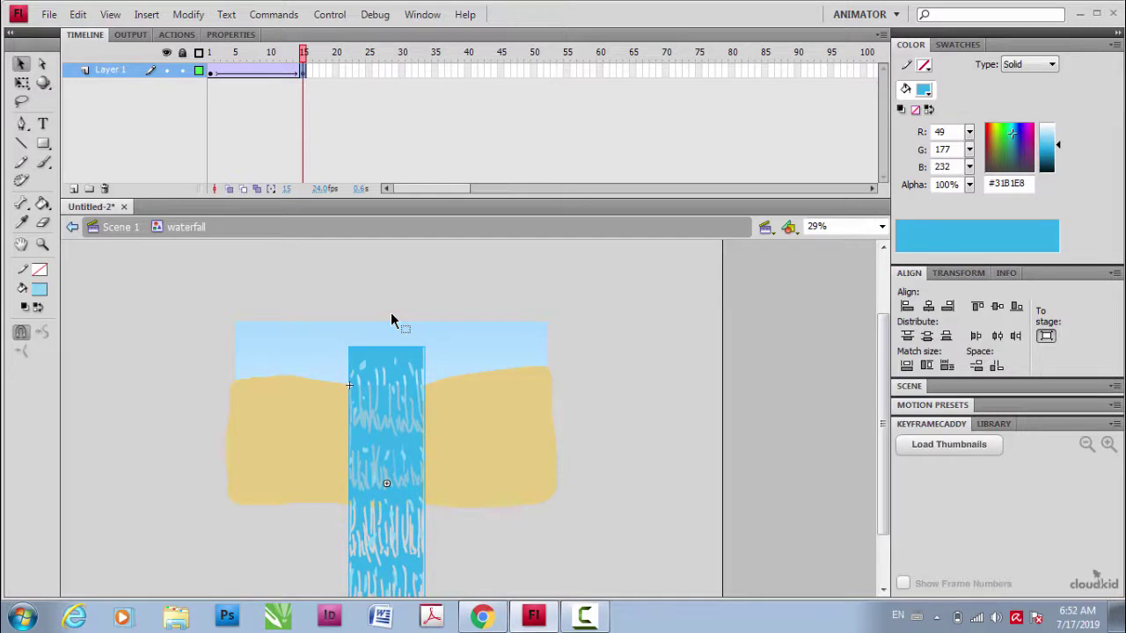
key("Down")
key("Down")
key("Down")
key("Down")
key("Down")
key("Down")
key("Down")
key("Down")
key("Down")
key("Down")
key("Down")
key("Down")
key("Down")
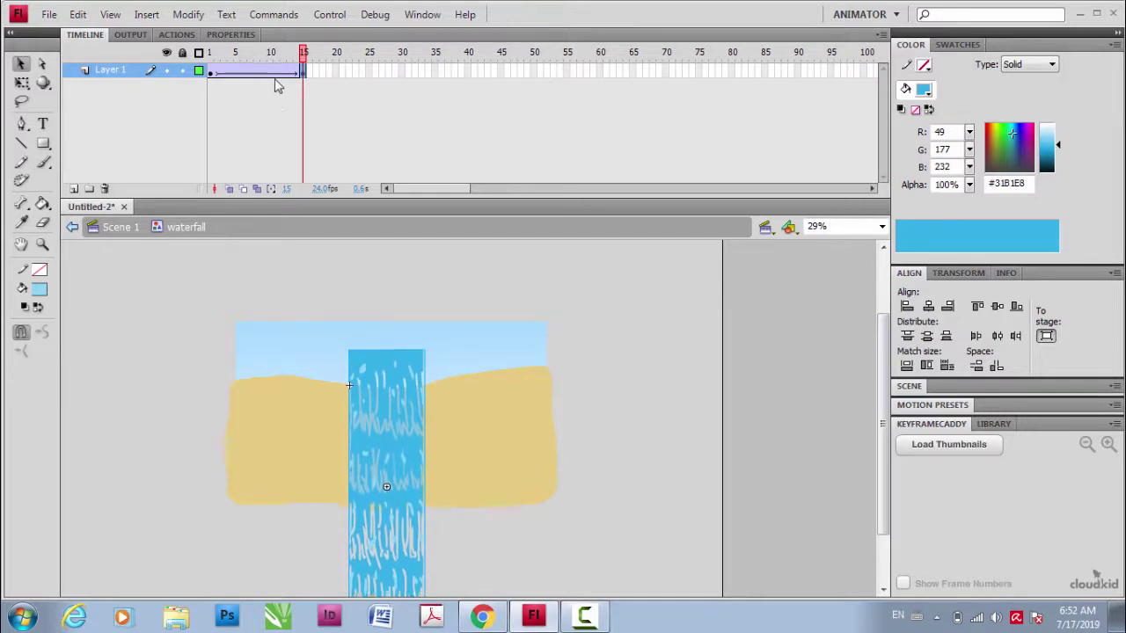
key("Down")
key("Down")
key("Down")
key("Down")
key("Down")
key("Down")
key("Down")
key("Down")
key("Down")
key("Down")
key("Down")
key("Down")
key("Down")
key("Down")
key("Down")
key("Down")
key("Down")
key("Down")
key("Down")
key("Down")
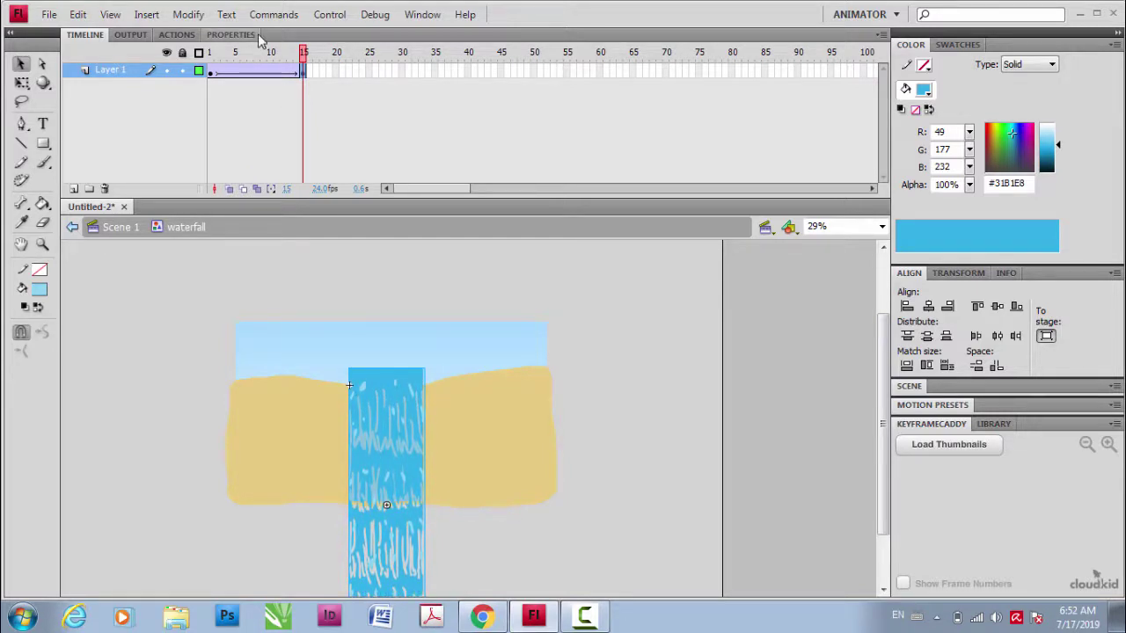
left_click_drag(302, 52, 302, 86)
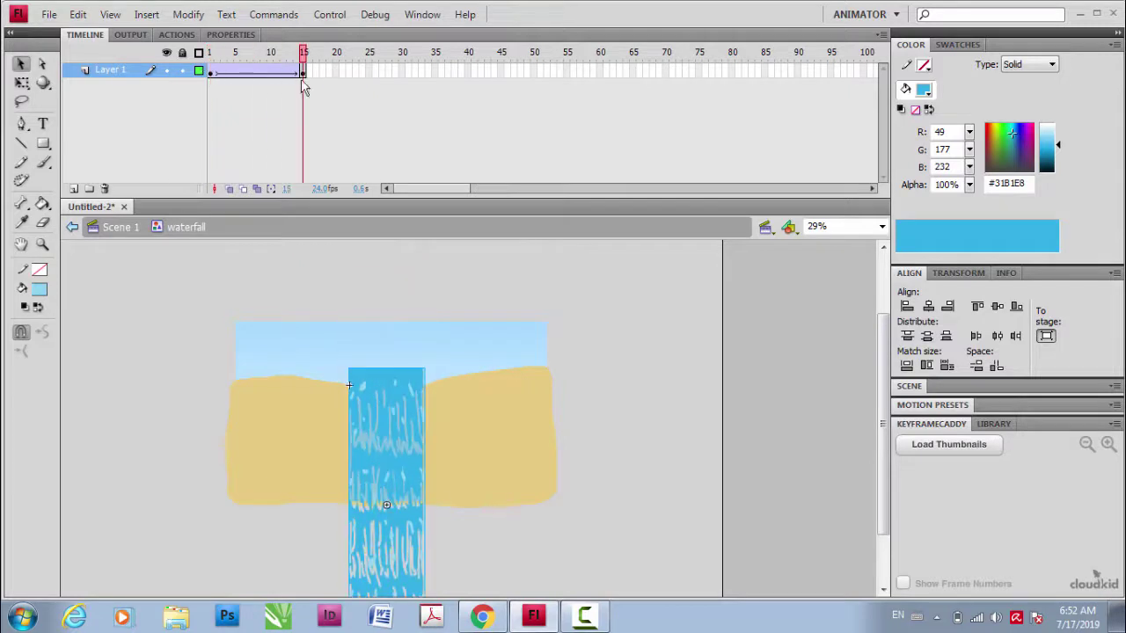
double_click(167, 324)
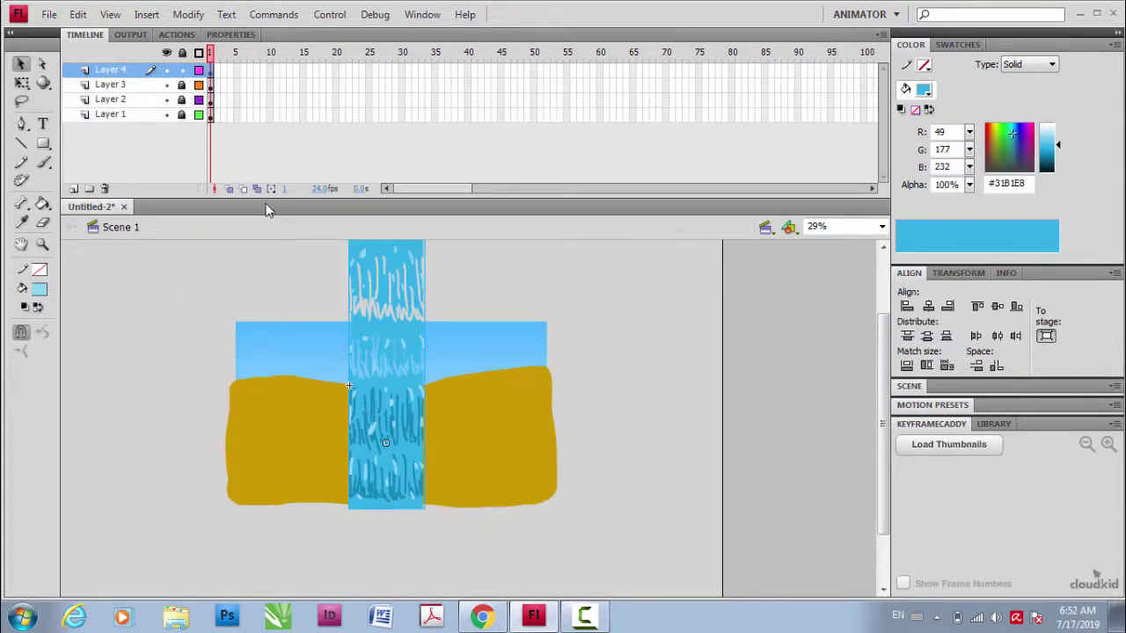
left_click(302, 86)
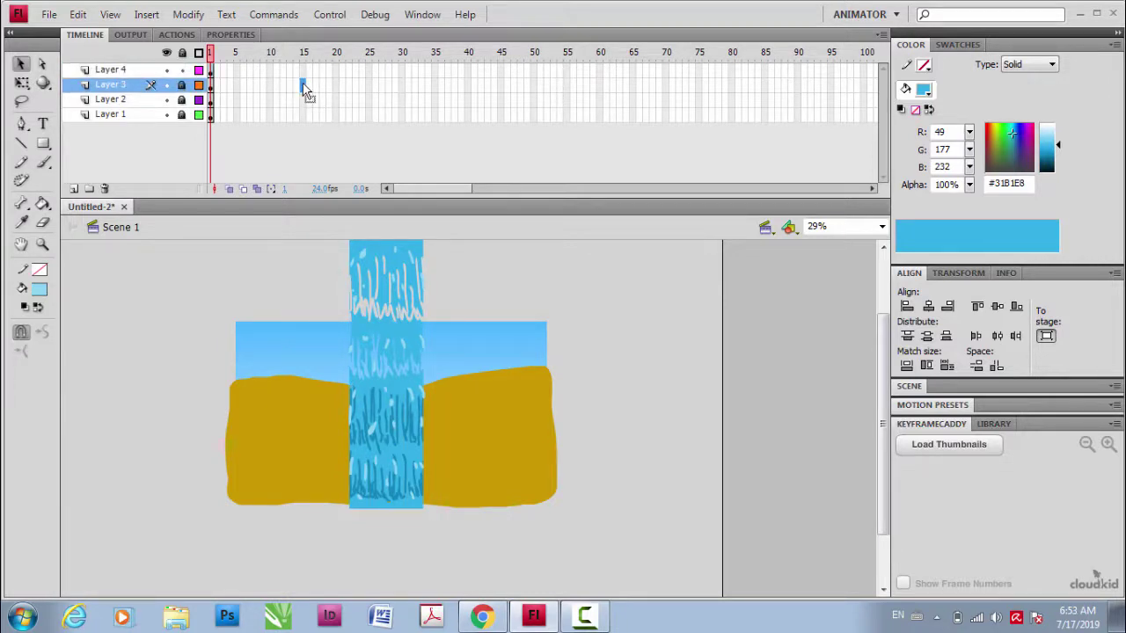
right_click(305, 86)
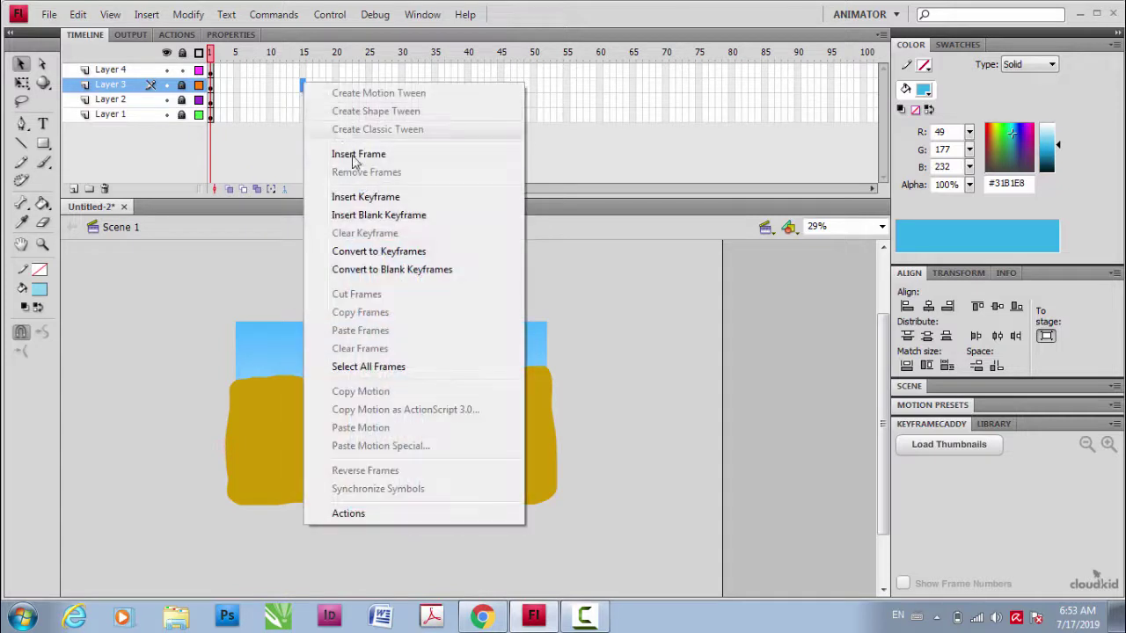
left_click(369, 197)
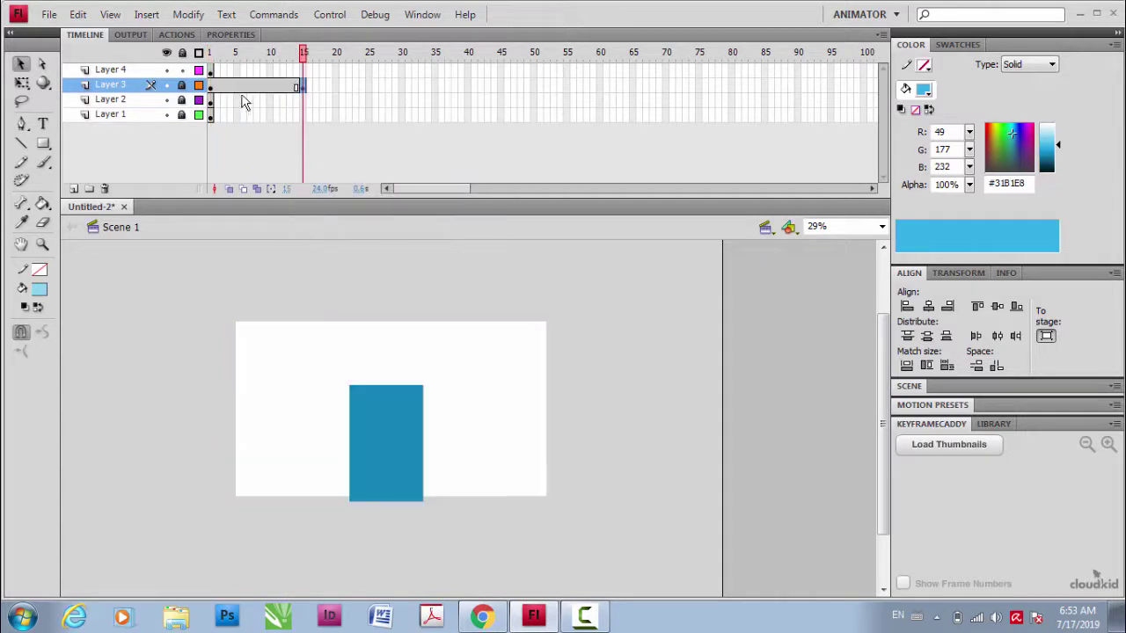
left_click_drag(304, 51, 210, 54)
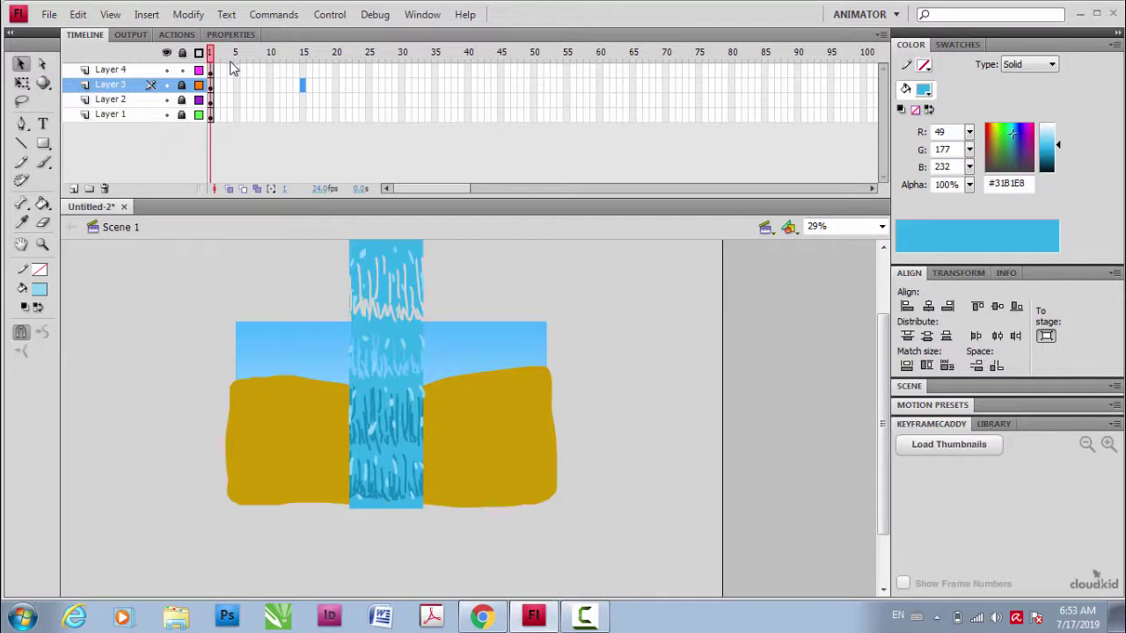
- Toggle Layer 4's visibility to identify the waterfall layer, insert a keyframe at its frame 15 and play the timeline
left_click(167, 85)
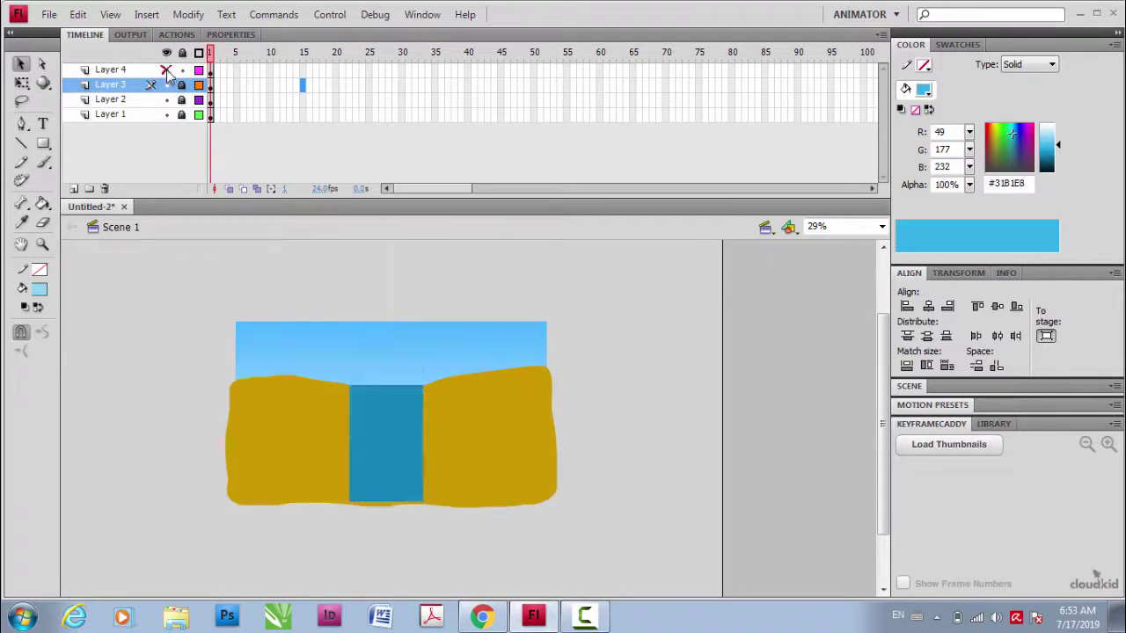
left_click(166, 70)
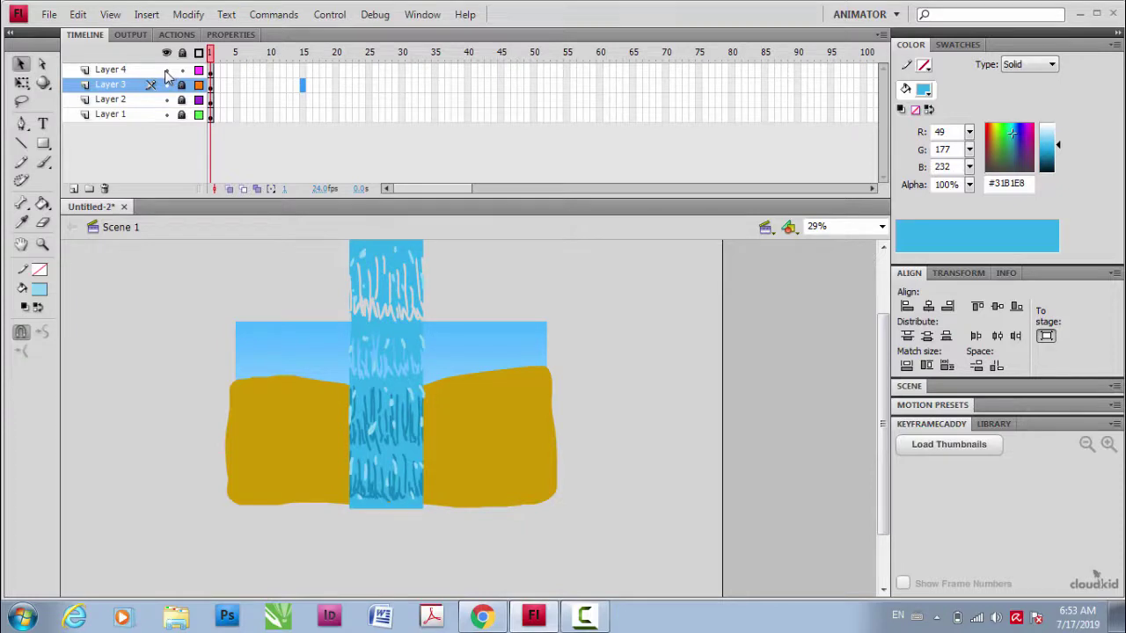
right_click(301, 69)
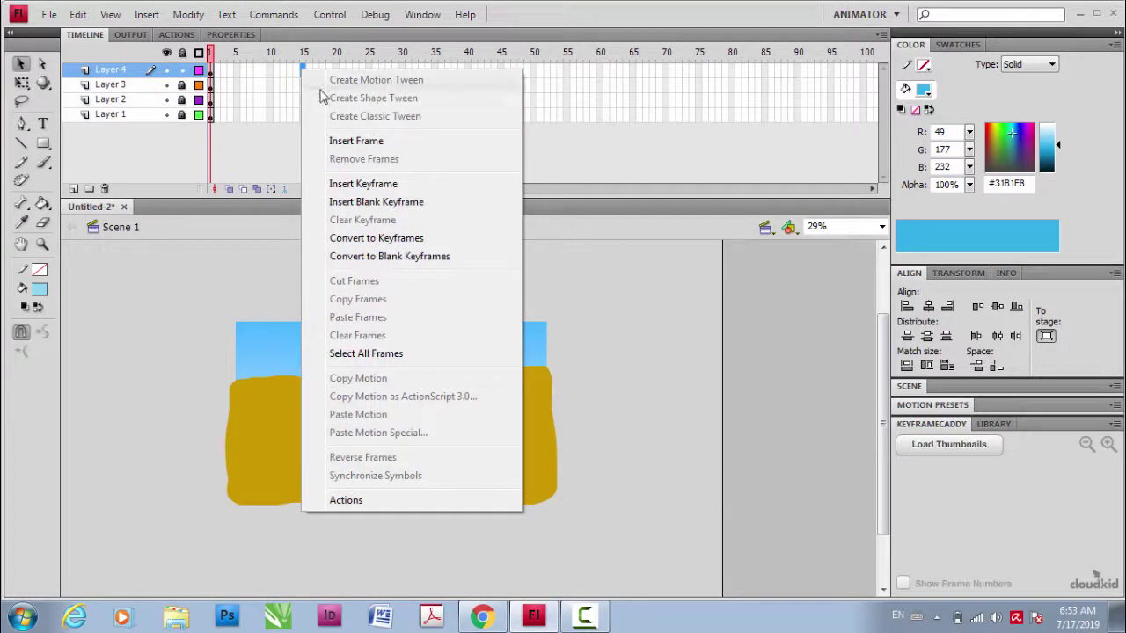
left_click(360, 182)
key("Return")
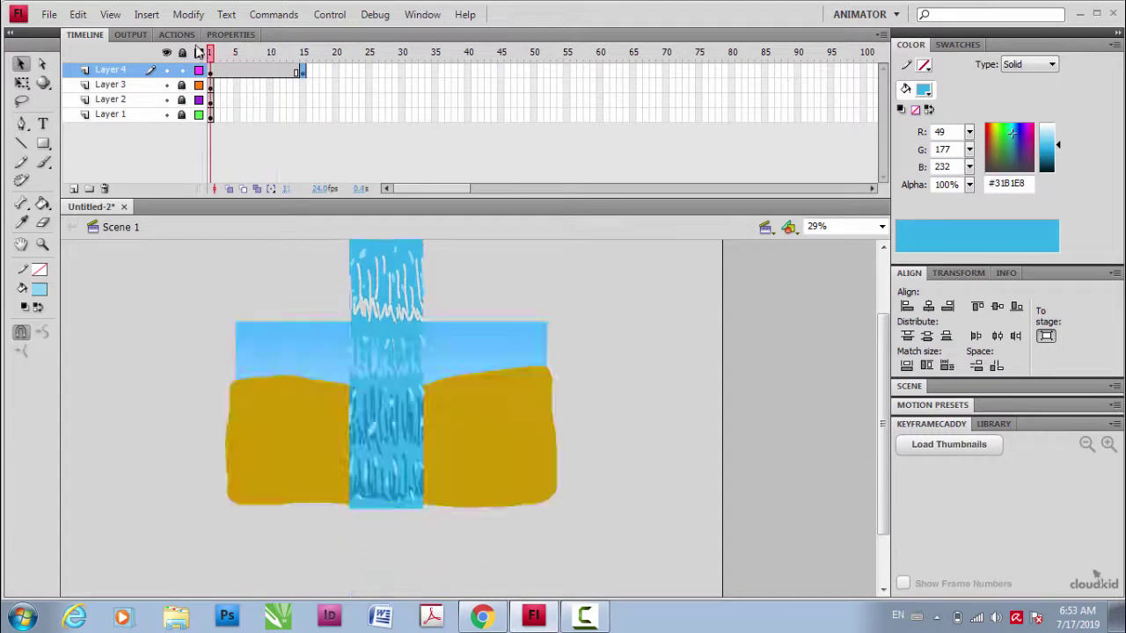
- Insert frames at frame 15 of Layer 1, Layer 2 and Layer 3, and return the playhead to frame 1
left_click(209, 52)
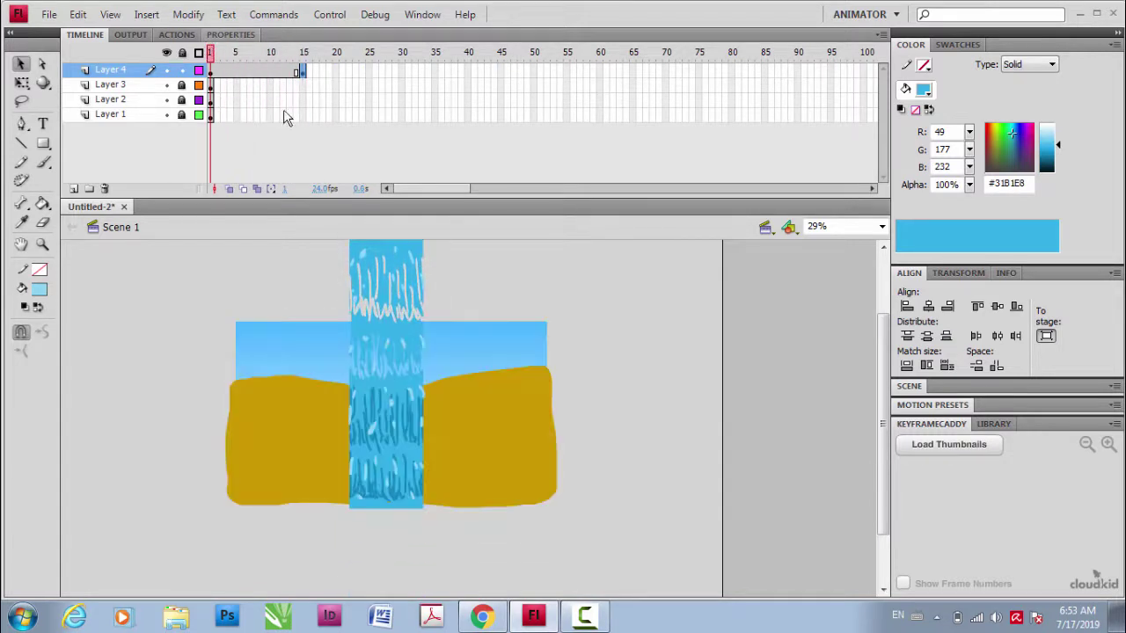
left_click(304, 118)
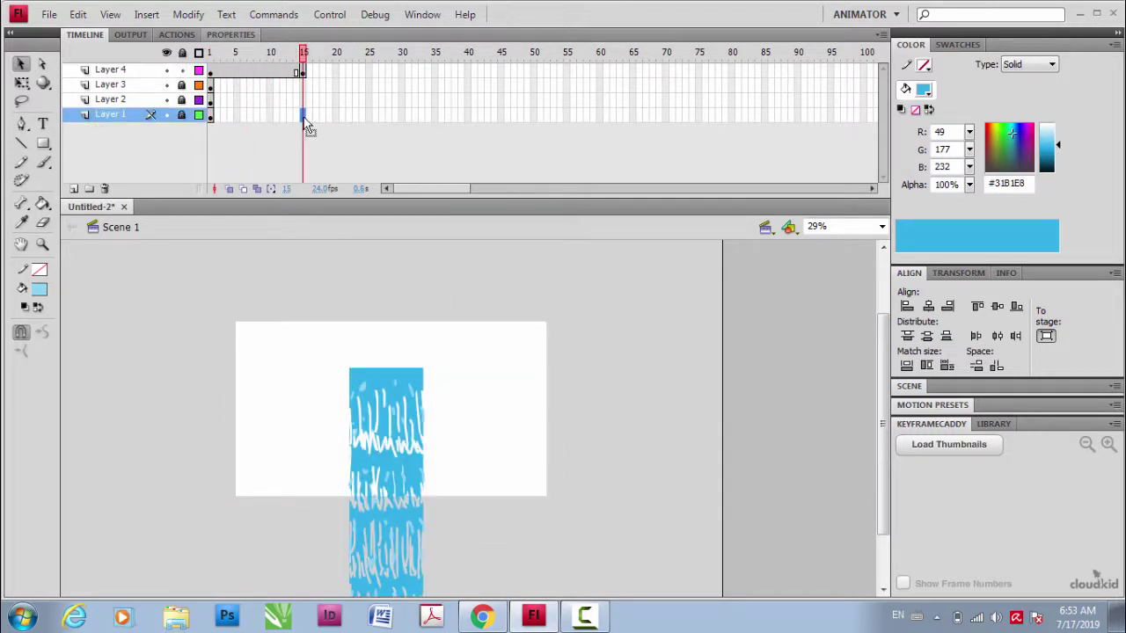
right_click(304, 118)
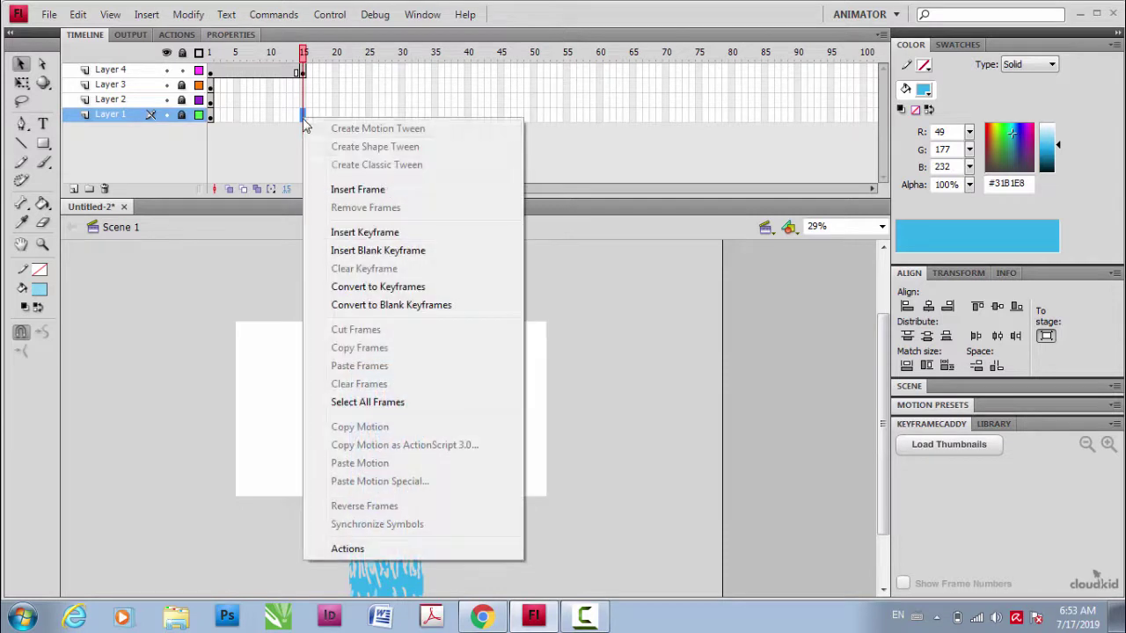
left_click(380, 189)
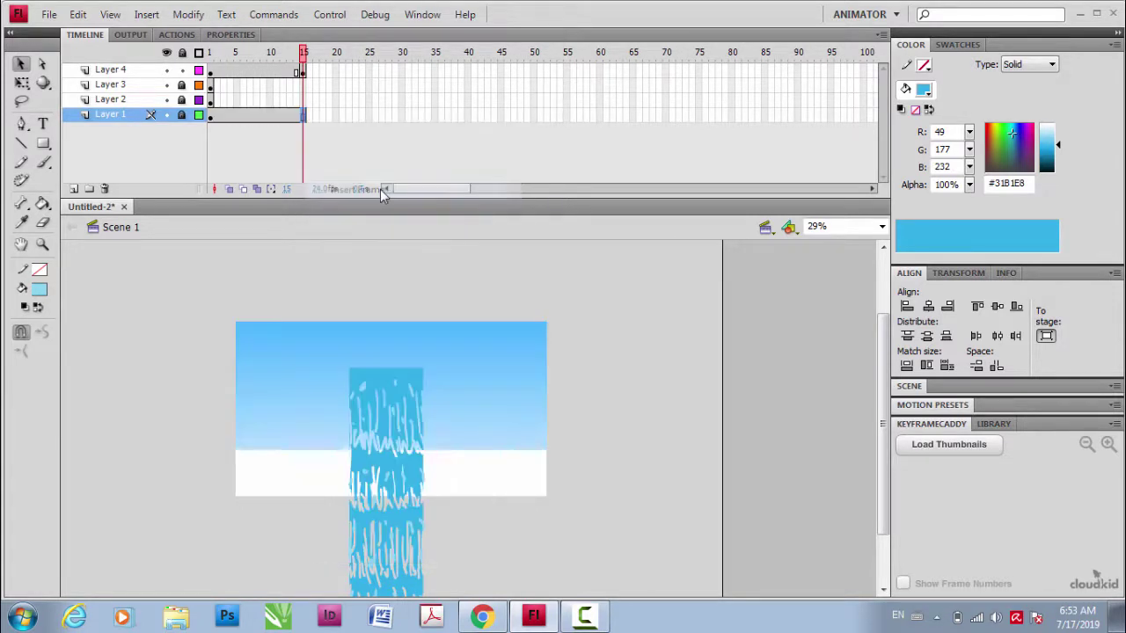
right_click(303, 101)
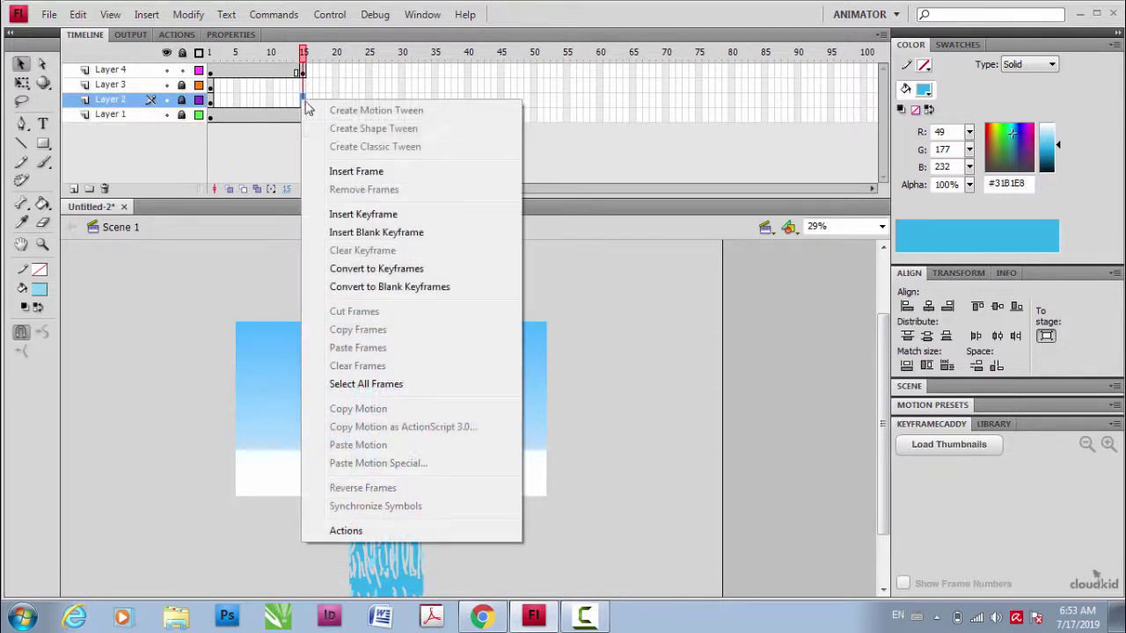
left_click(315, 169)
key("Return")
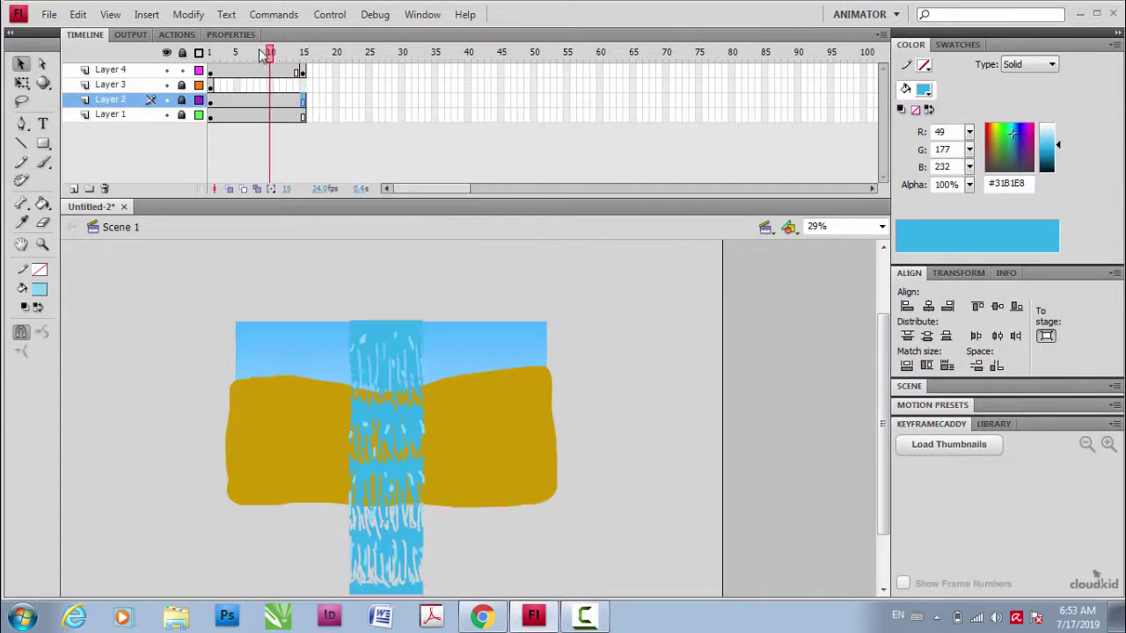
right_click(303, 84)
left_click(350, 154)
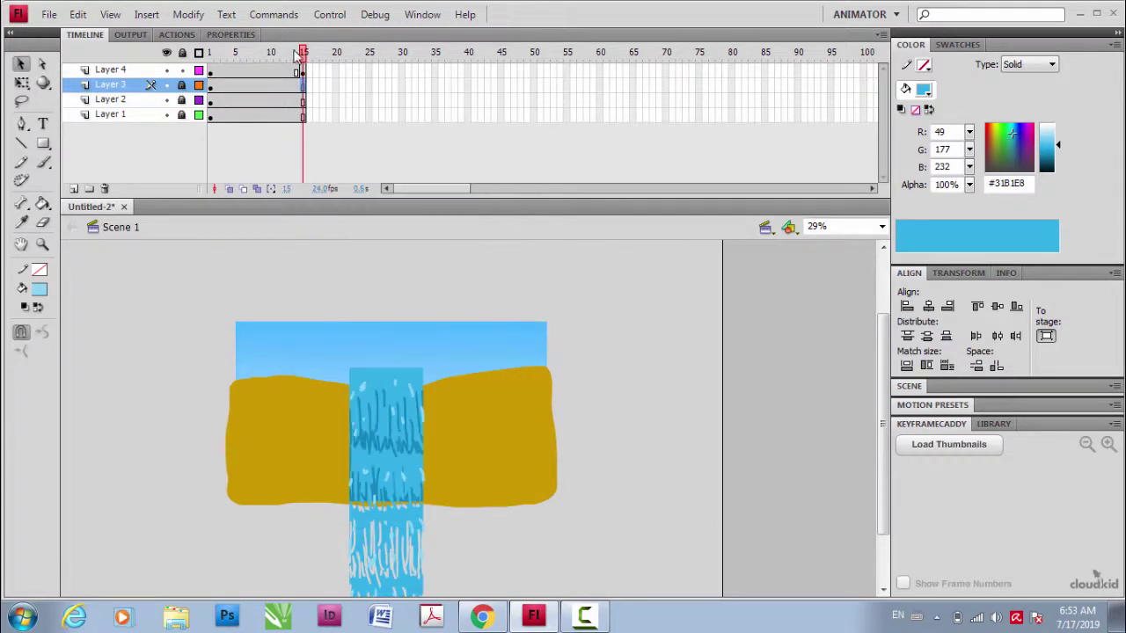
left_click(207, 52)
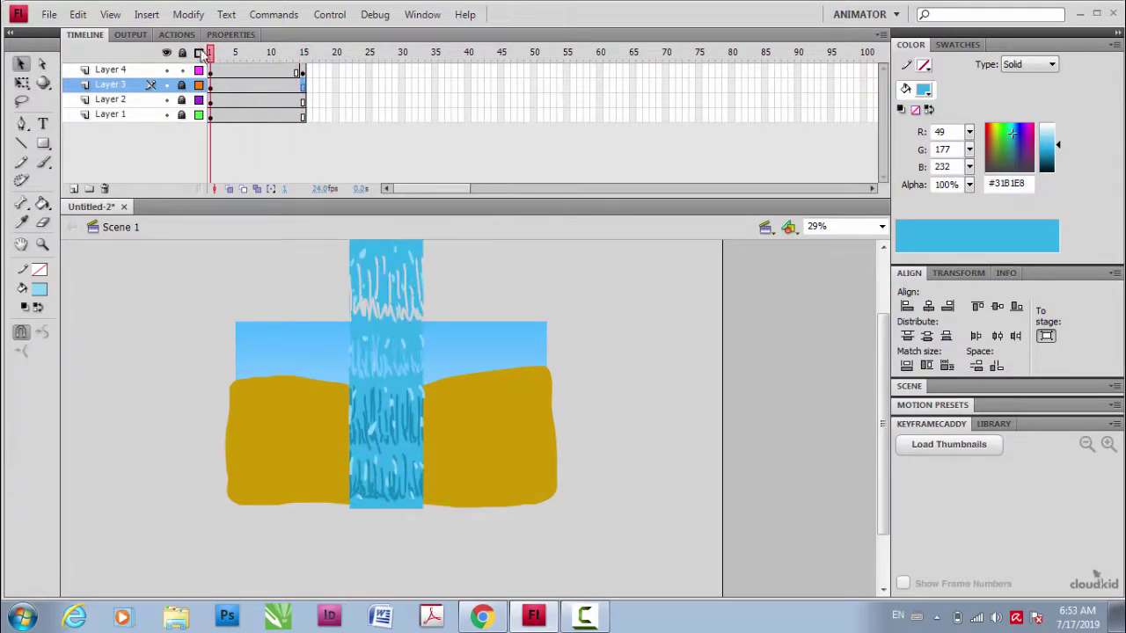
- Add a new layer above Layer 4, lock both of these layers and unlock Layer 3
left_click(102, 74)
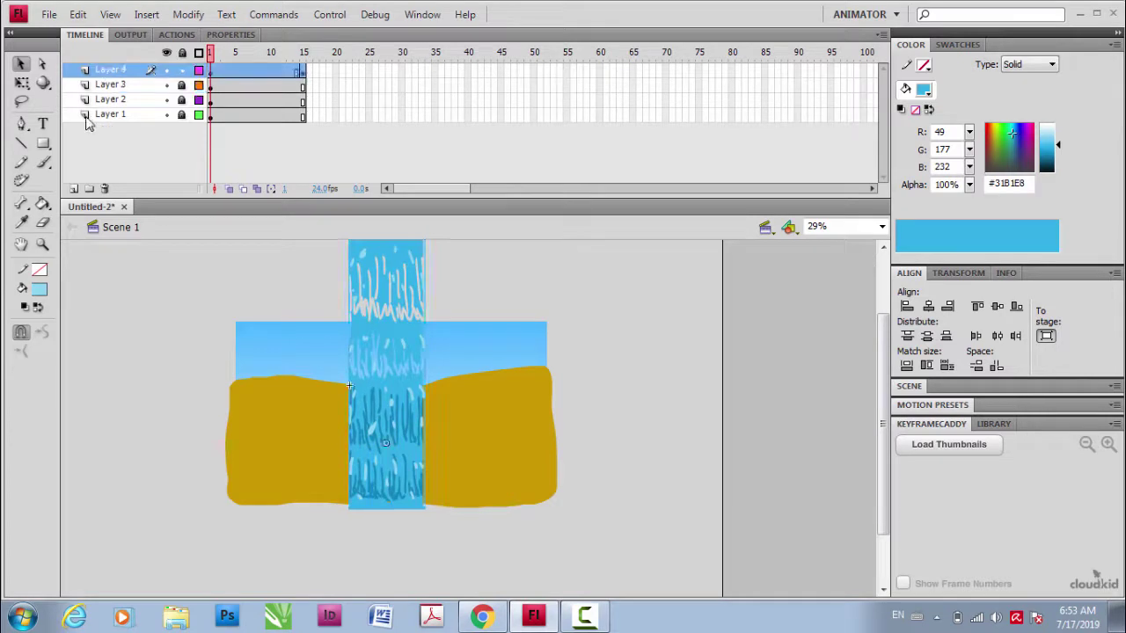
left_click(74, 190)
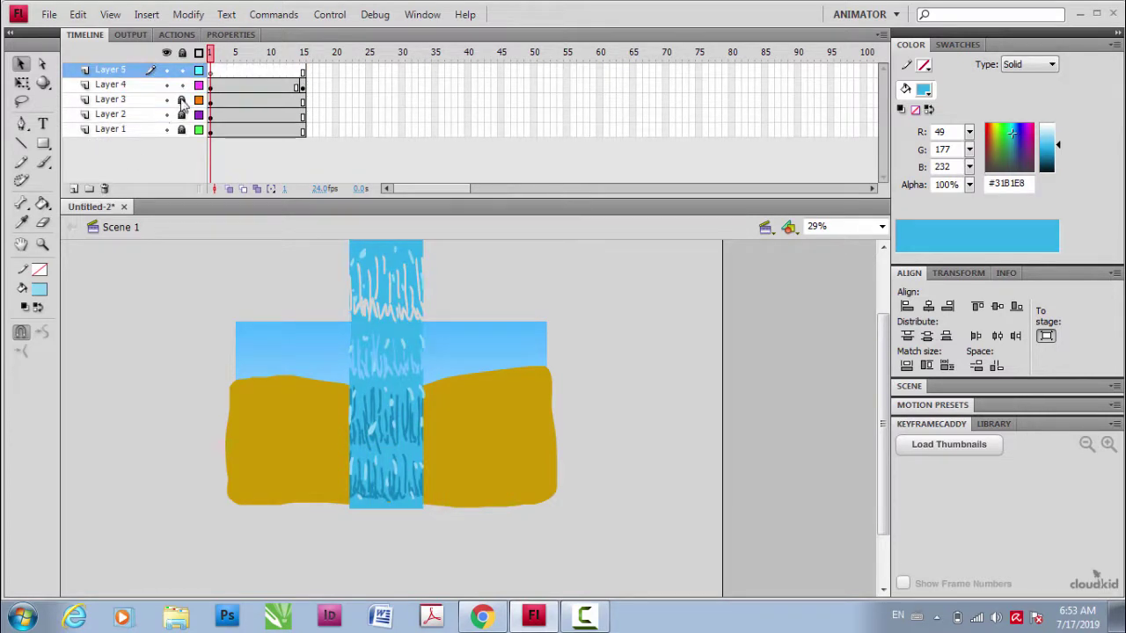
left_click(181, 71)
left_click(175, 100)
left_click(181, 100)
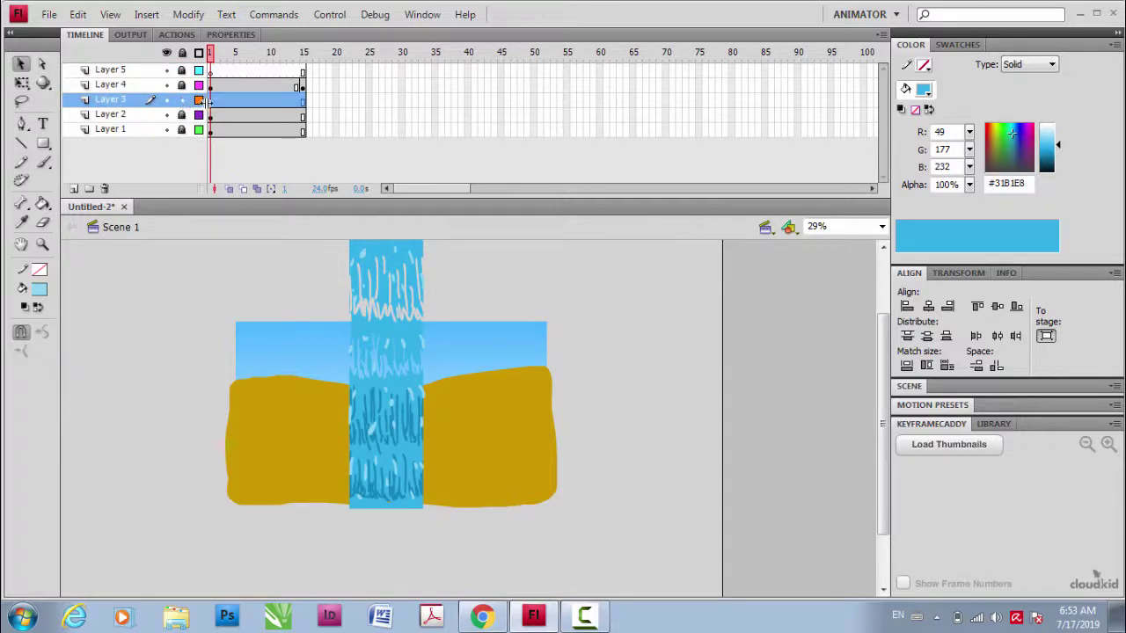
- Copy the darker blue shape on Layer 3 and paste it in place on the unlocked Layer 5
left_click(383, 421)
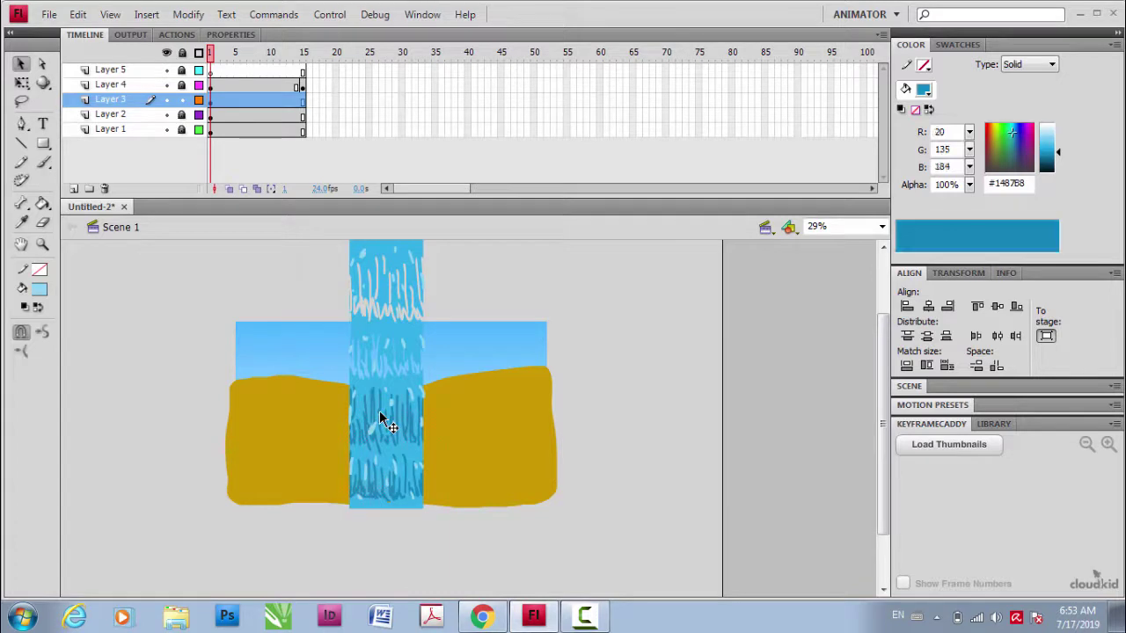
left_click(78, 14)
left_click(103, 95)
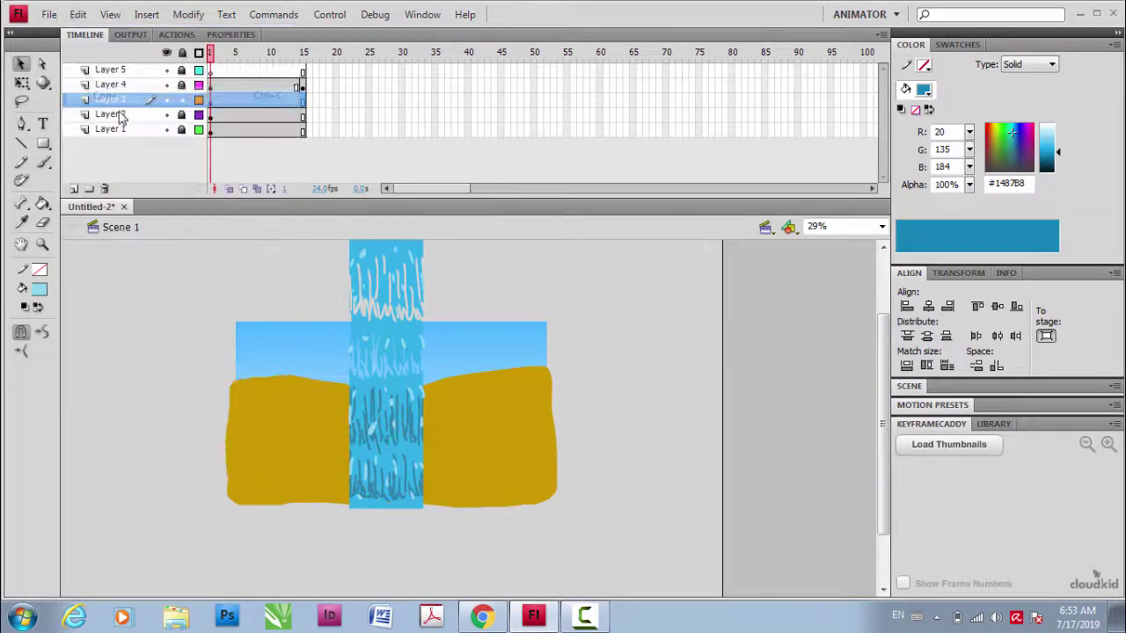
left_click(97, 70)
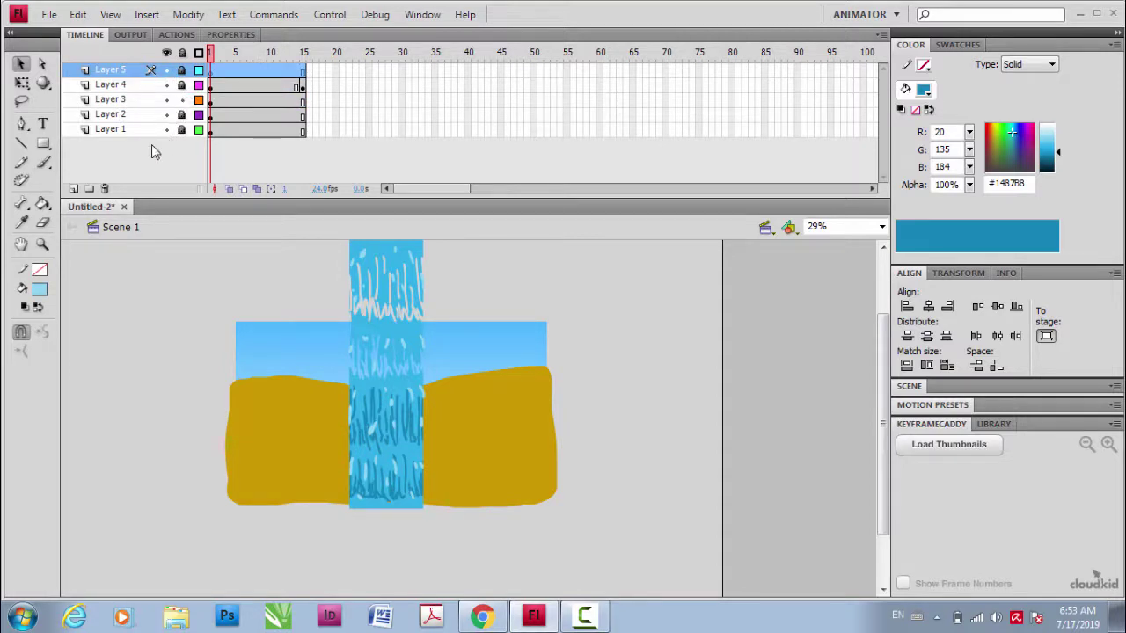
left_click(166, 85)
left_click(166, 84)
left_click(182, 70)
left_click(79, 15)
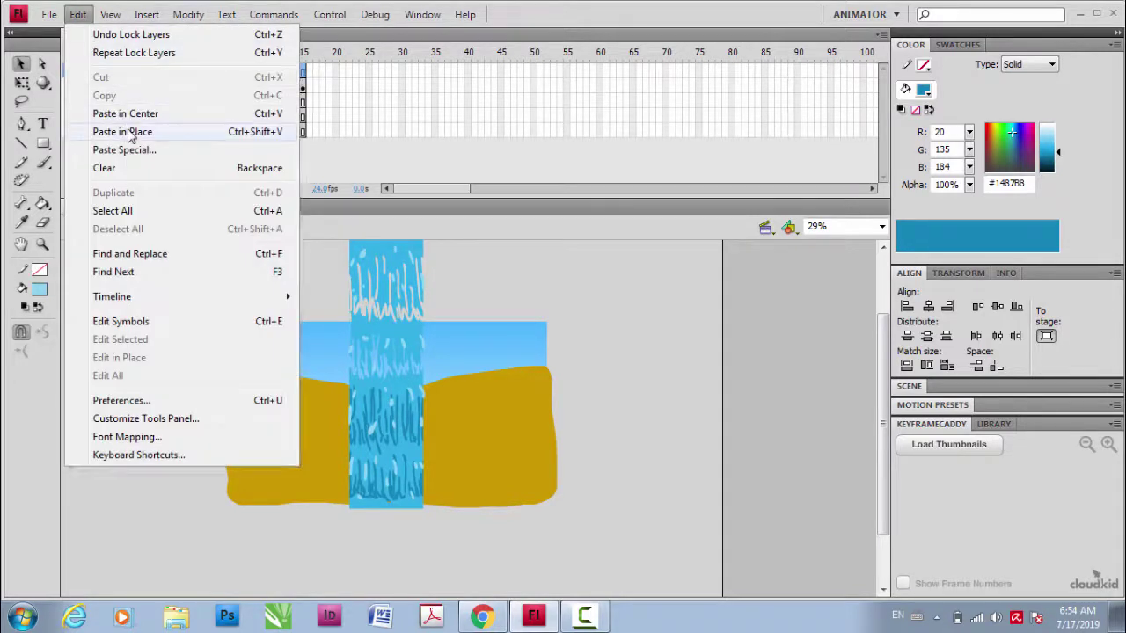
left_click(126, 131)
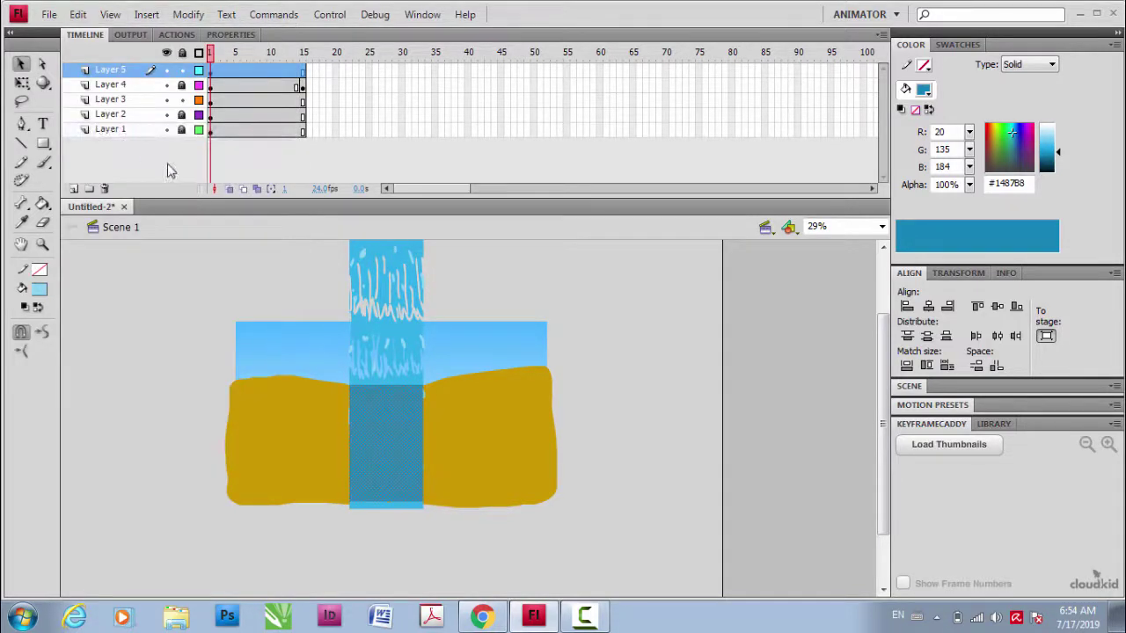
- Turn Layer 5 into a mask over the waterfall in Layer 4 and play the animation to check it
right_click(108, 74)
left_click(148, 227)
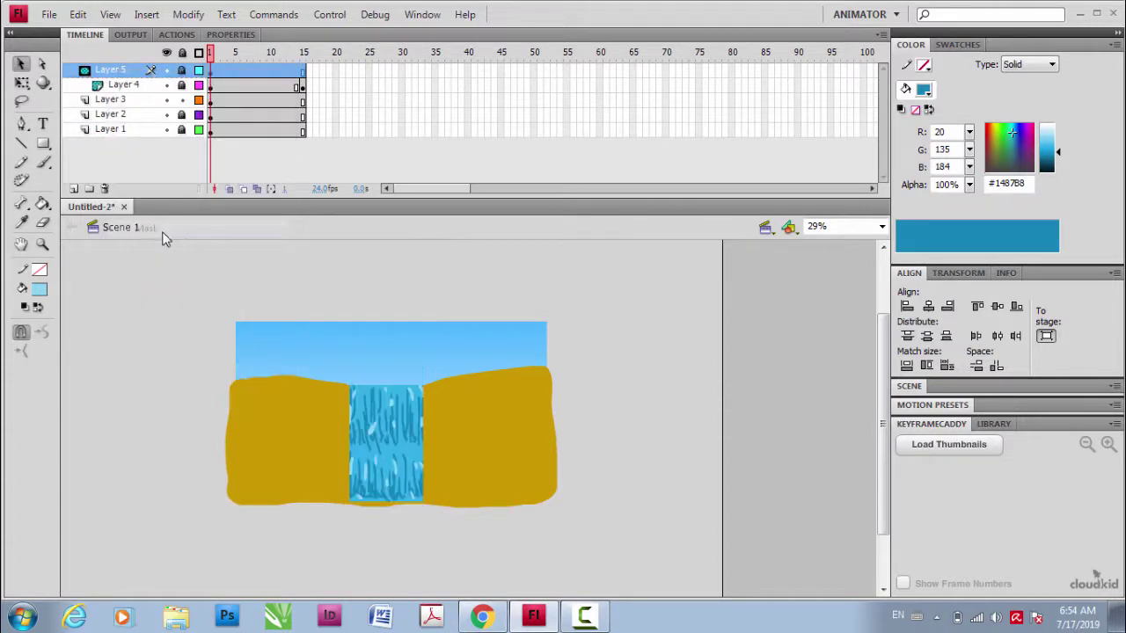
left_click_drag(214, 52, 324, 57)
key("Return")
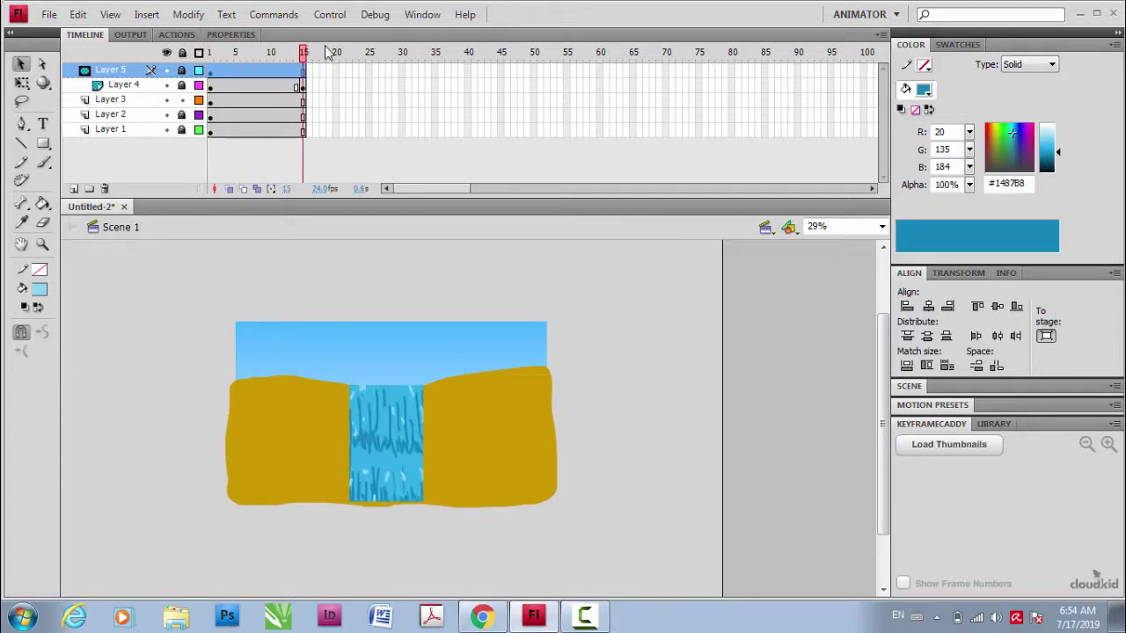
key("Return")
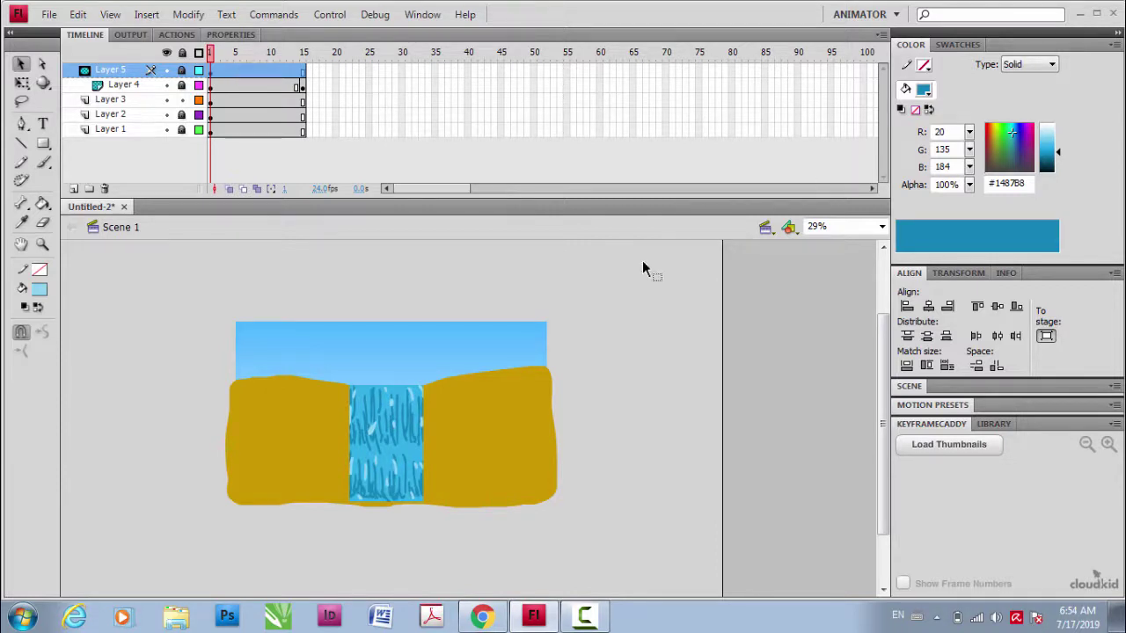
- Toggle the visibility of Layer 1 and Layer 2 to identify the hills layer, and select frame 1 of Layer 2
key("ctrl+equal")
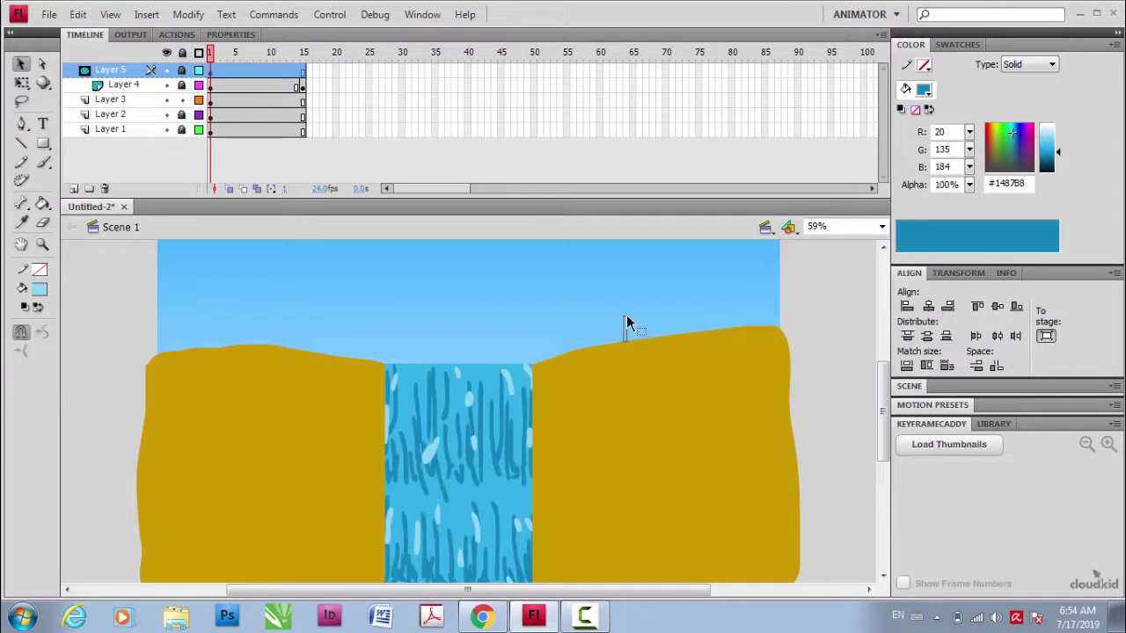
key("ctrl+minus")
key("ctrl+equal")
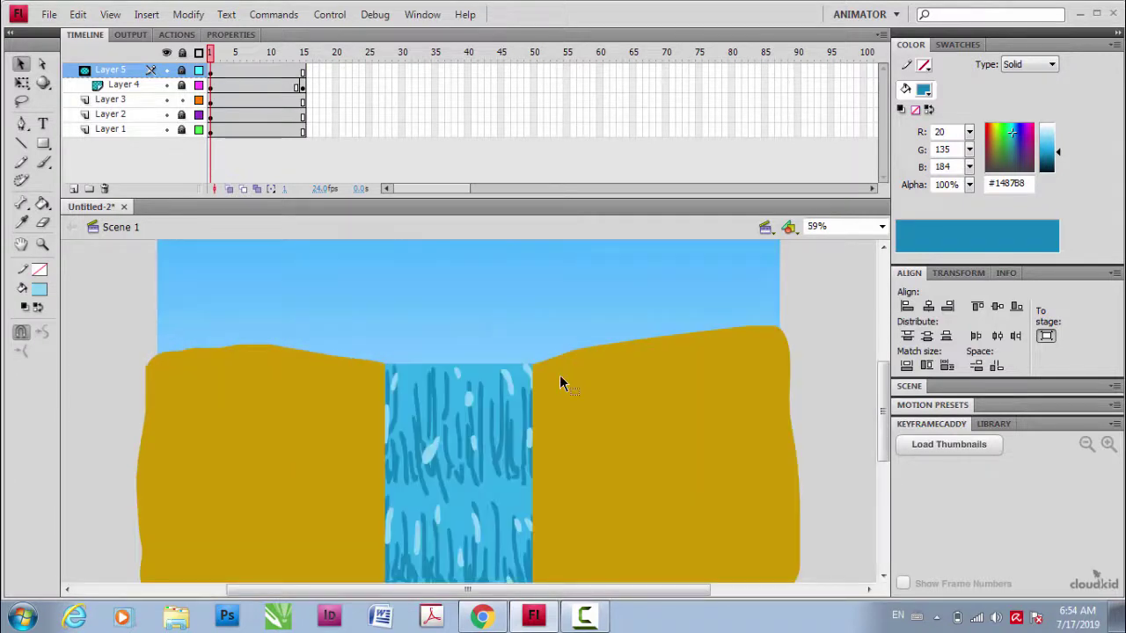
left_click(883, 227)
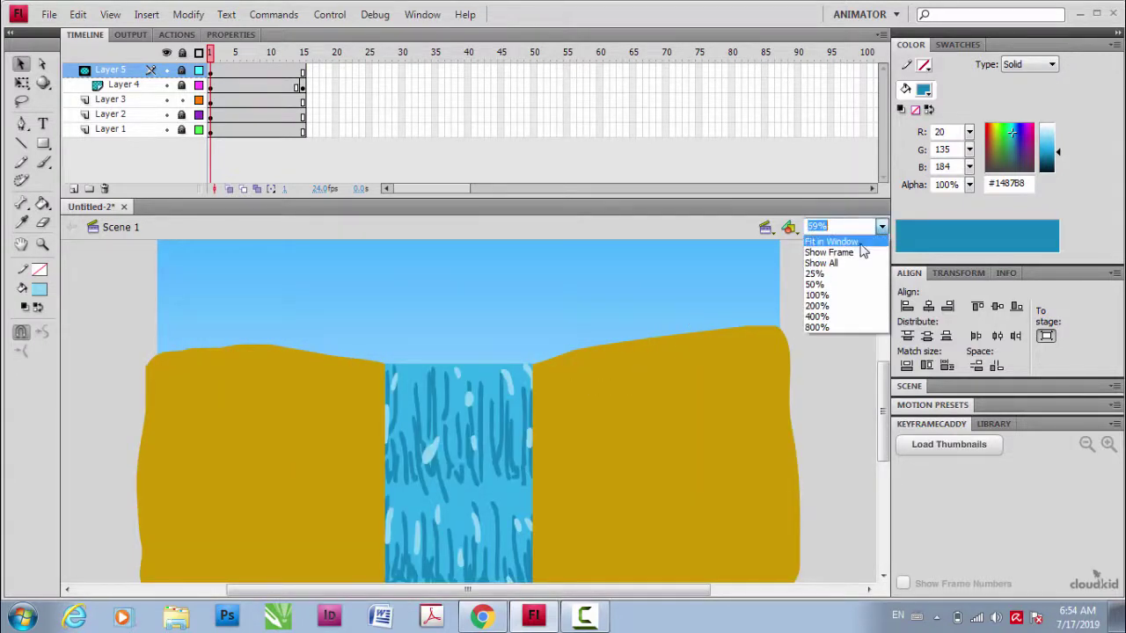
left_click(858, 243)
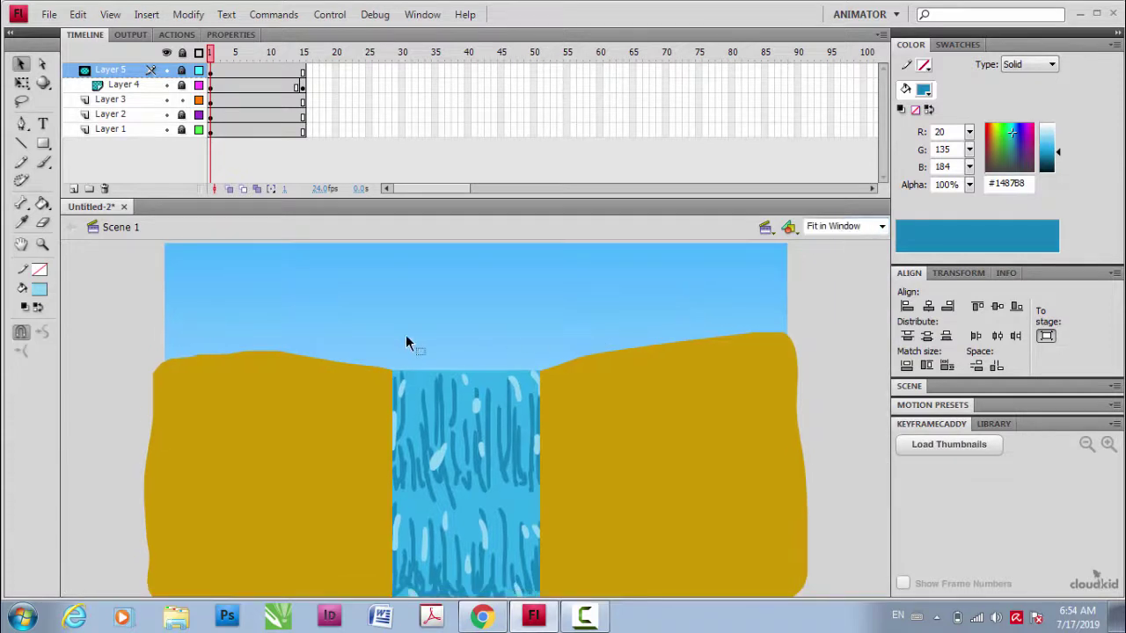
left_click(208, 132)
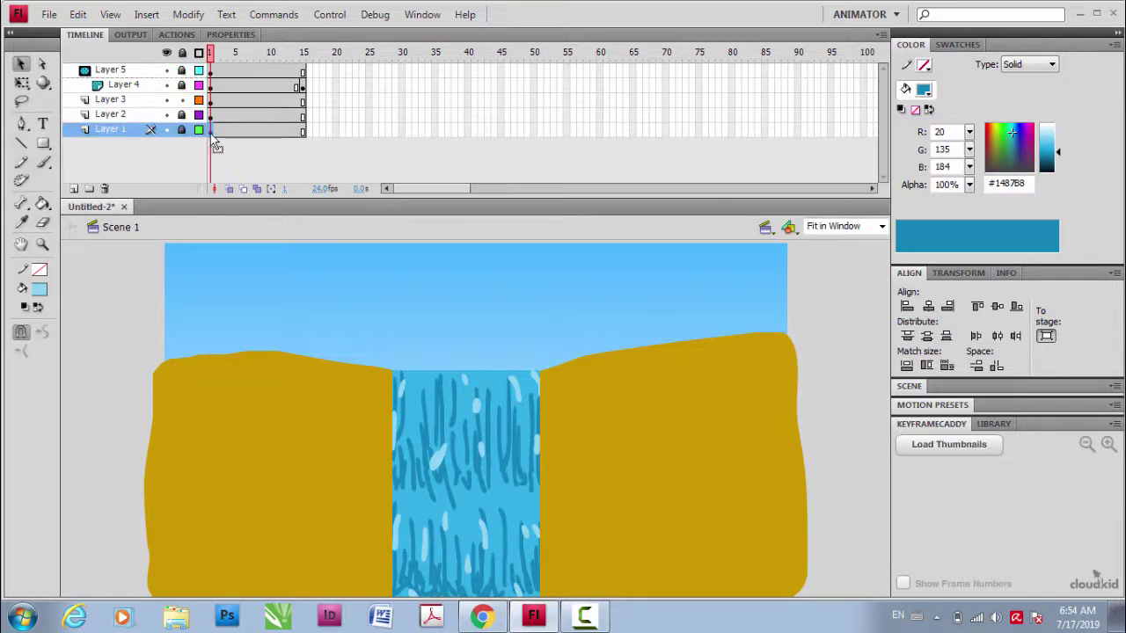
left_click(167, 129)
left_click(167, 130)
left_click(167, 114)
left_click(168, 114)
left_click(209, 115)
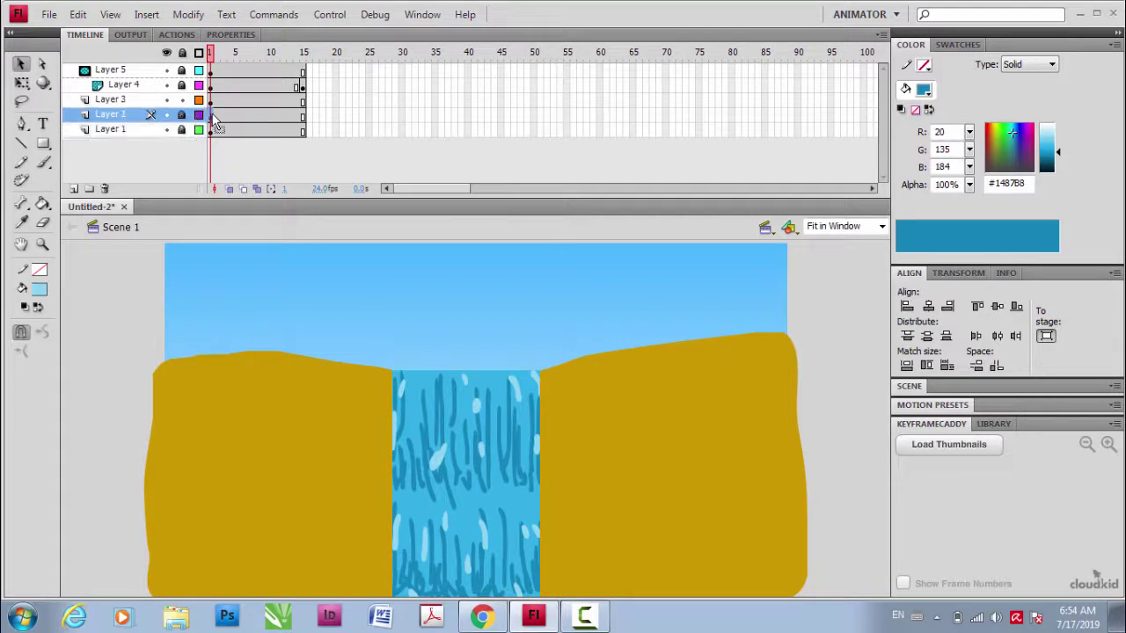
- Set up the Brush tool with the dark brown fill #996600 and unlock Layer 2 for painting
left_click(43, 162)
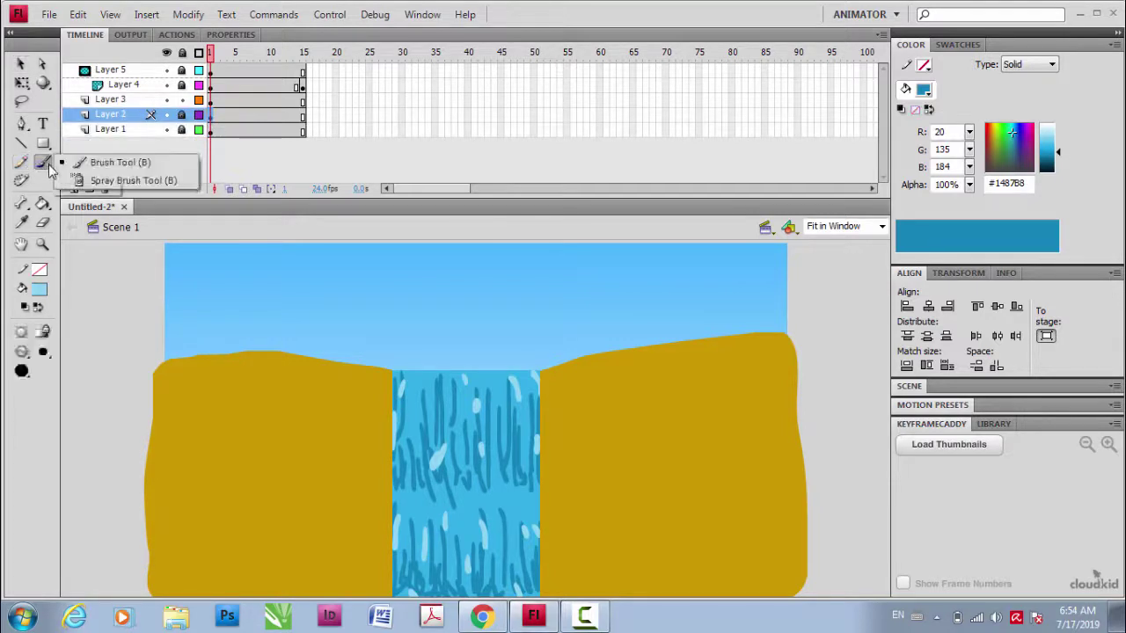
left_click(96, 159)
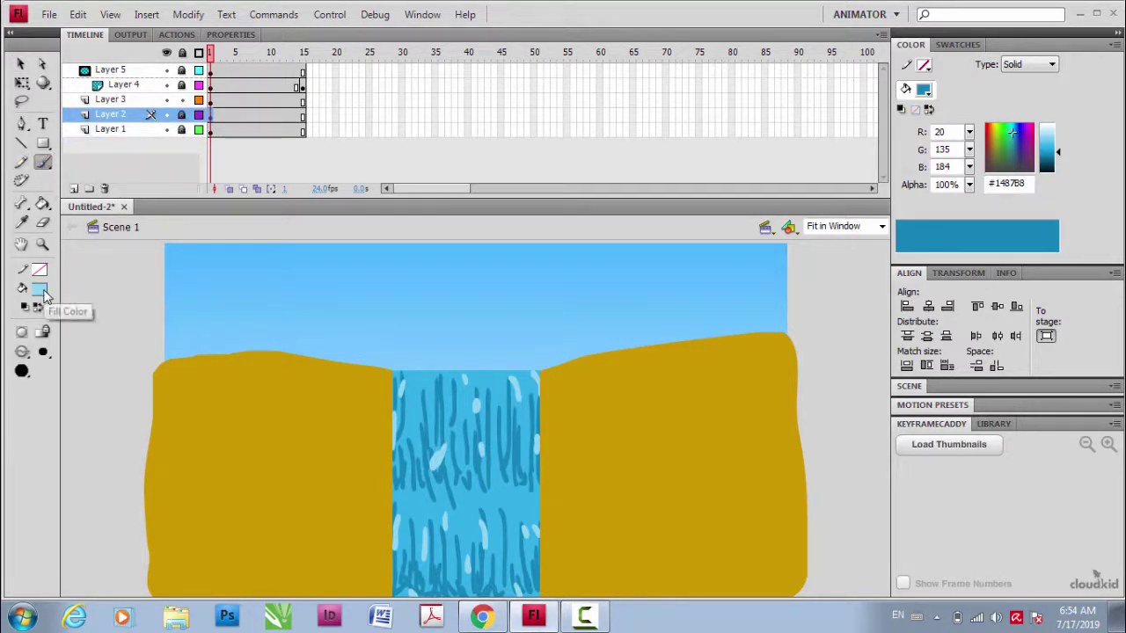
left_click(38, 288)
left_click(115, 398)
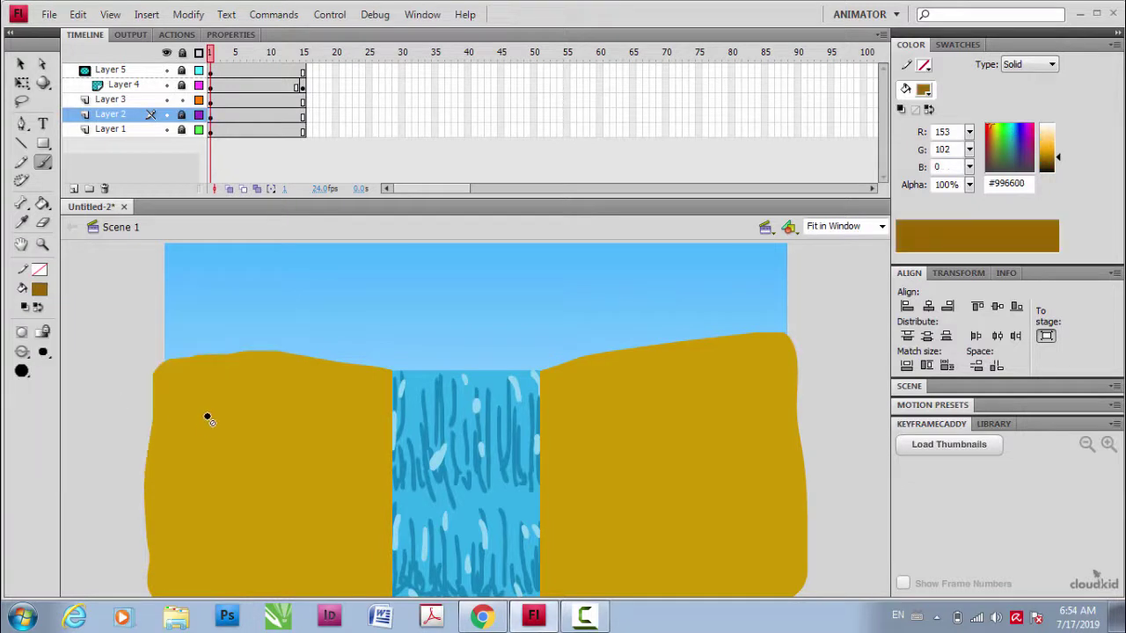
left_click(43, 162)
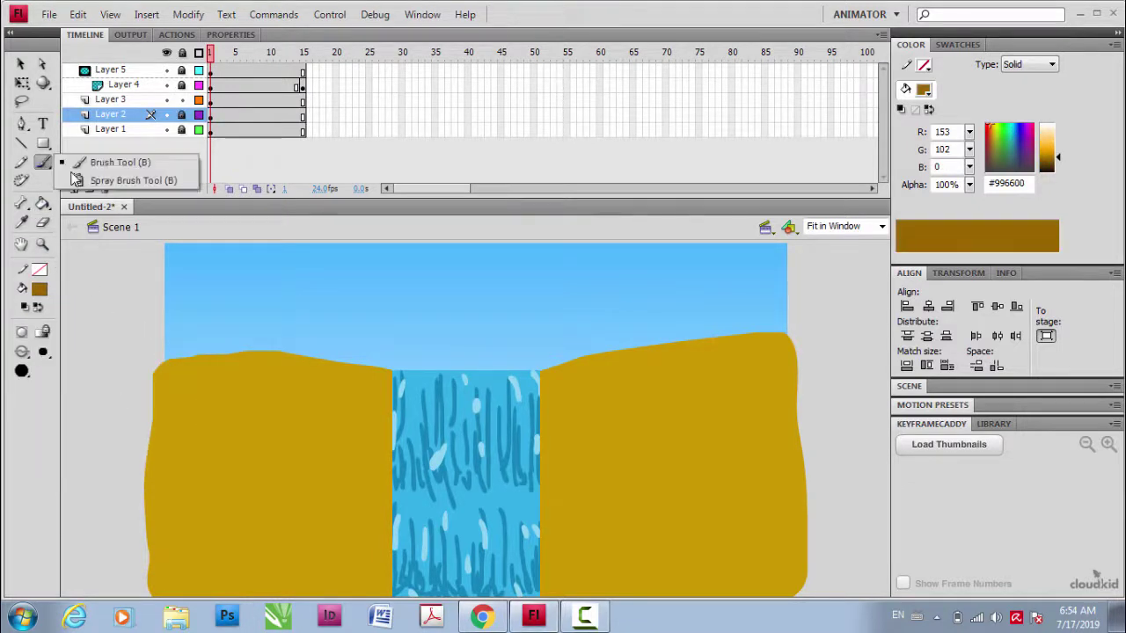
left_click(211, 119)
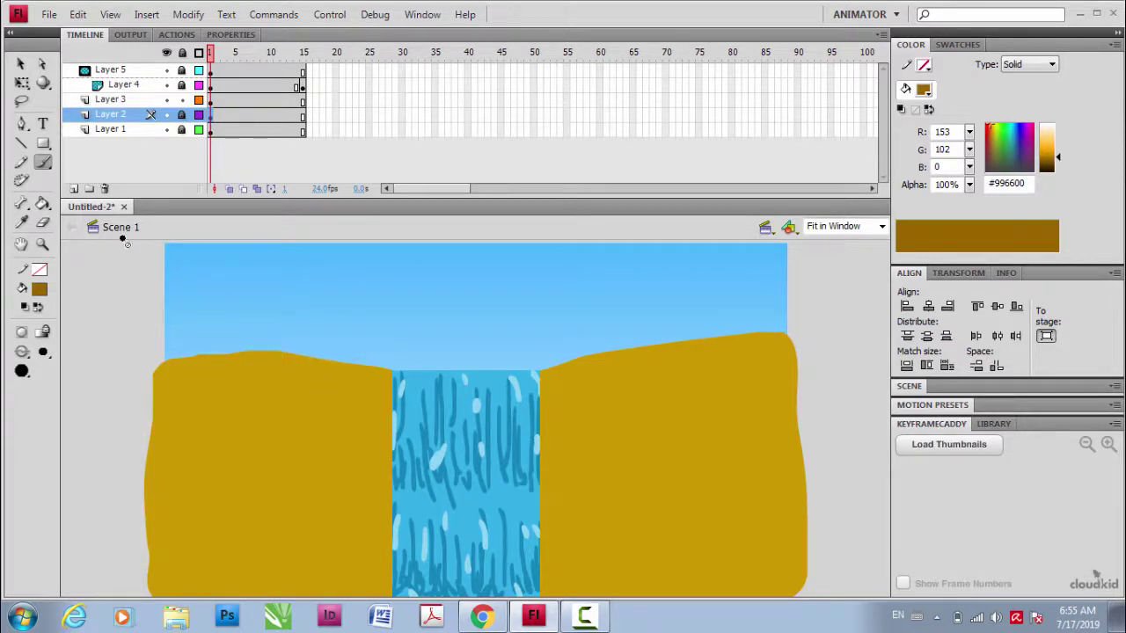
left_click(44, 163)
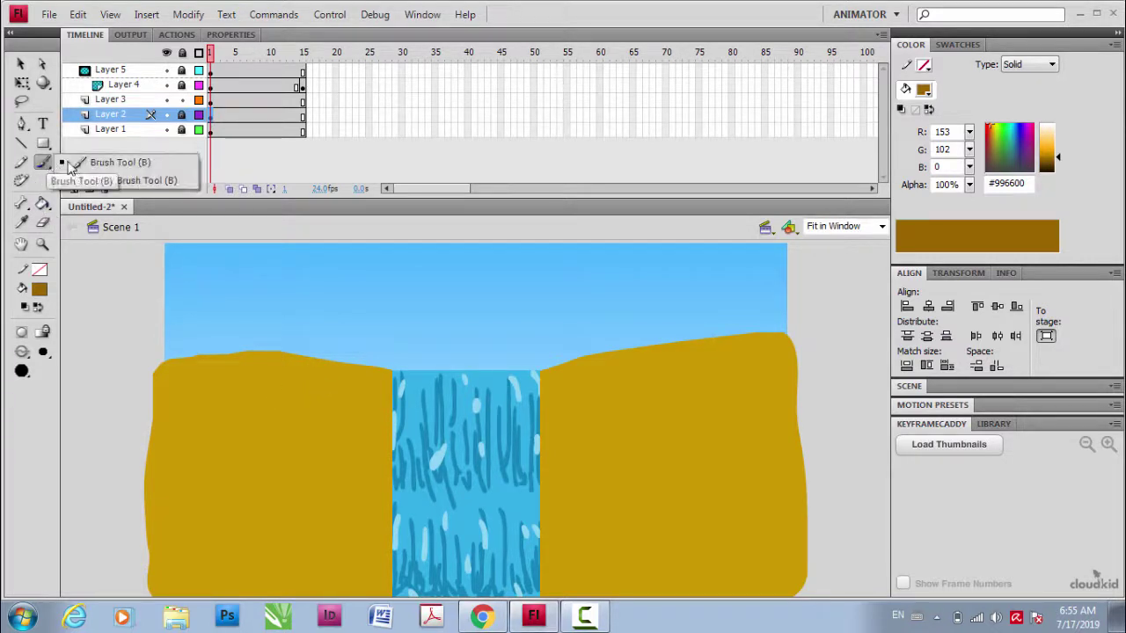
left_click(182, 114)
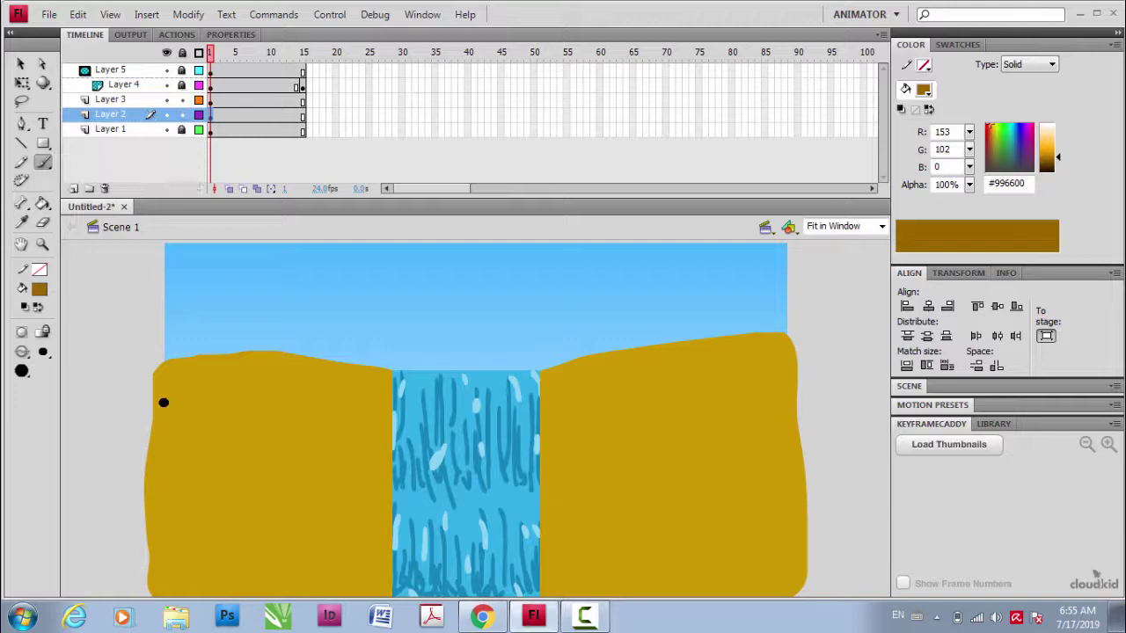
- Reduce the brush size and paint dark brown strokes along the left hill's upper edge, with cracks running down from it
left_click(43, 352)
left_click(74, 374)
left_click_drag(188, 362, 212, 408)
left_click(43, 352)
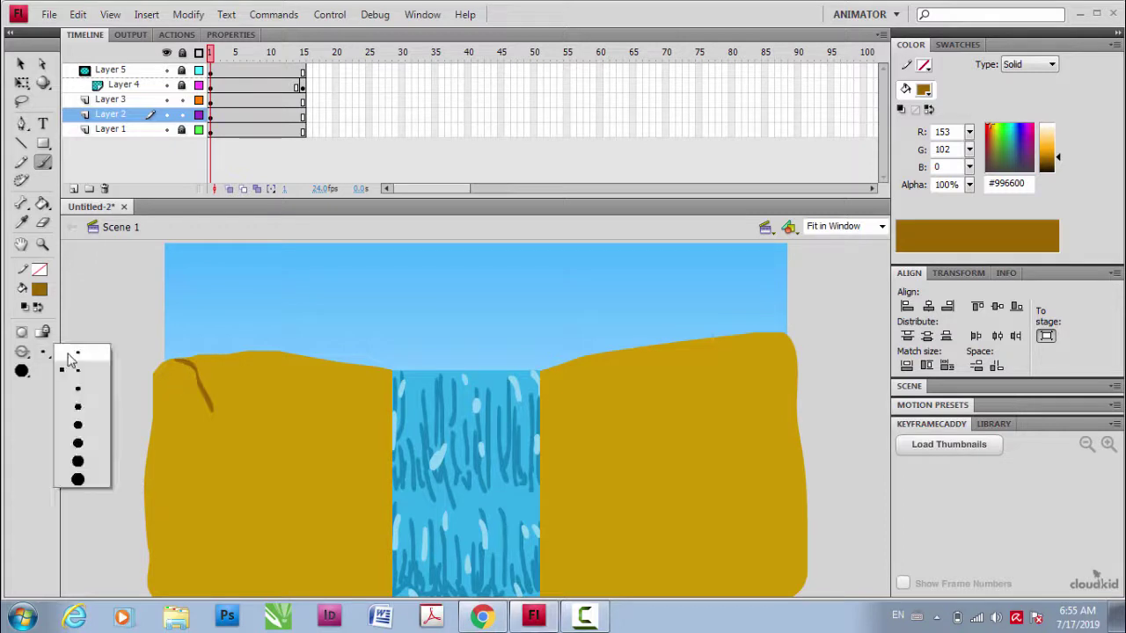
left_click(76, 361)
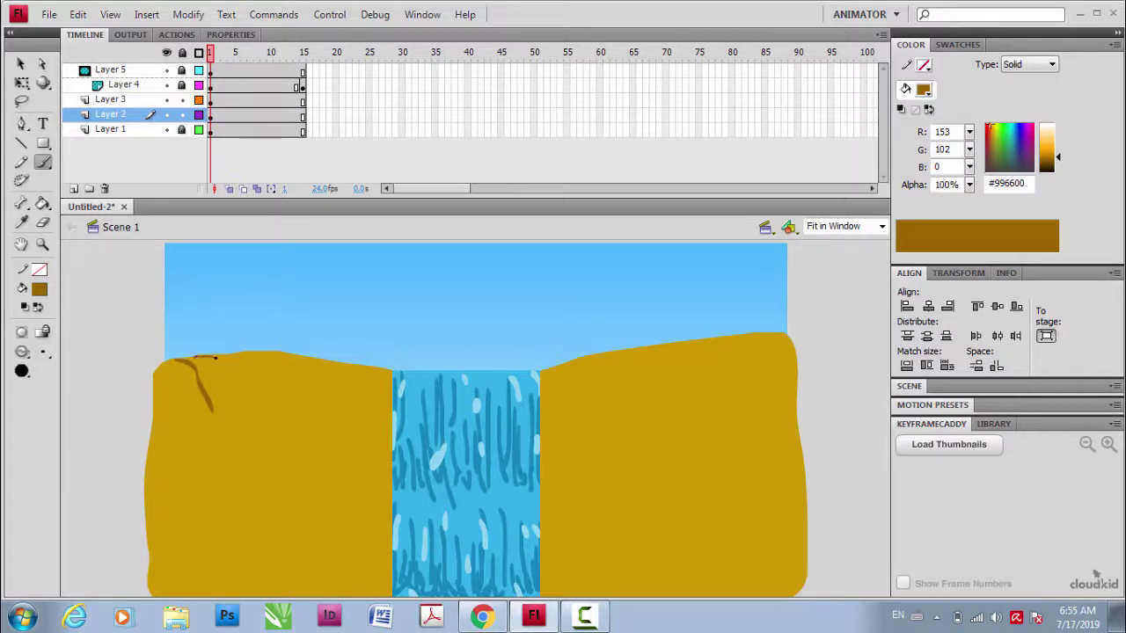
left_click_drag(215, 357, 261, 449)
left_click_drag(263, 355, 274, 385)
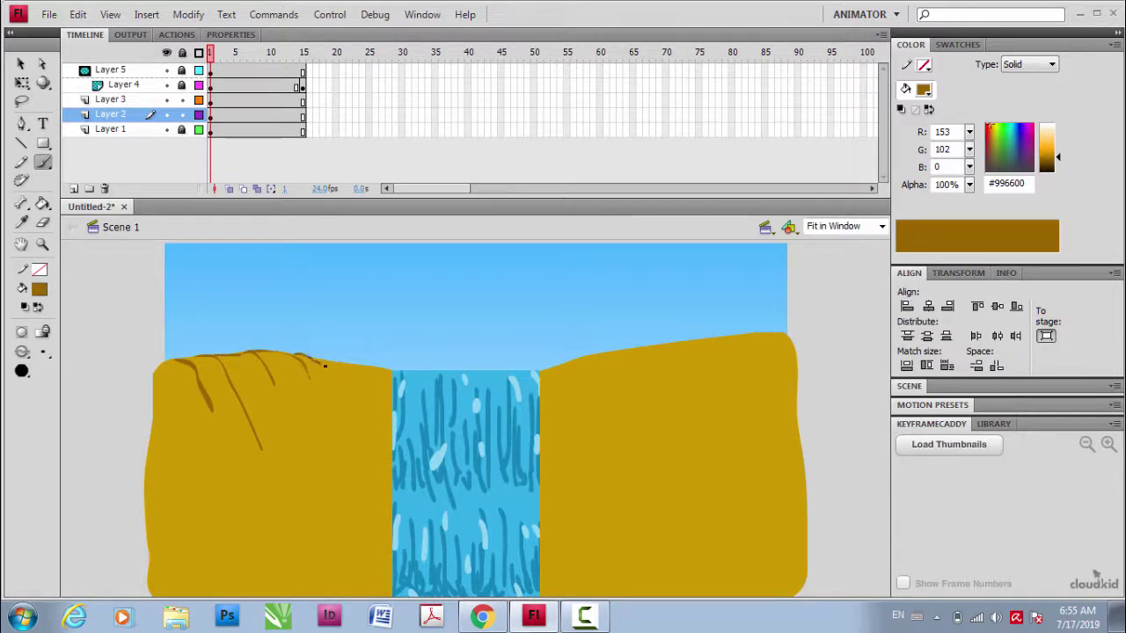
mouse_move(325, 365)
left_mouse_down()
mouse_move(346, 387)
mouse_move(367, 473)
left_mouse_up()
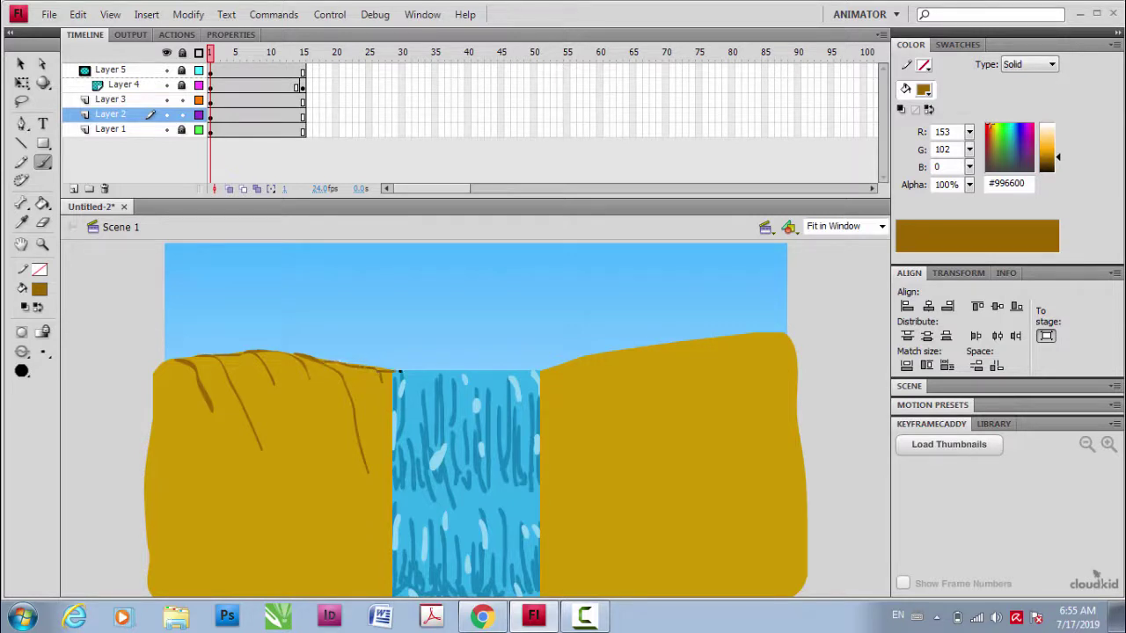
- Undo the last stroke and paint more long dark brown cracks down the face of the left hill
key("ctrl+z")
left_click_drag(361, 378, 384, 449)
left_click_drag(317, 438, 335, 518)
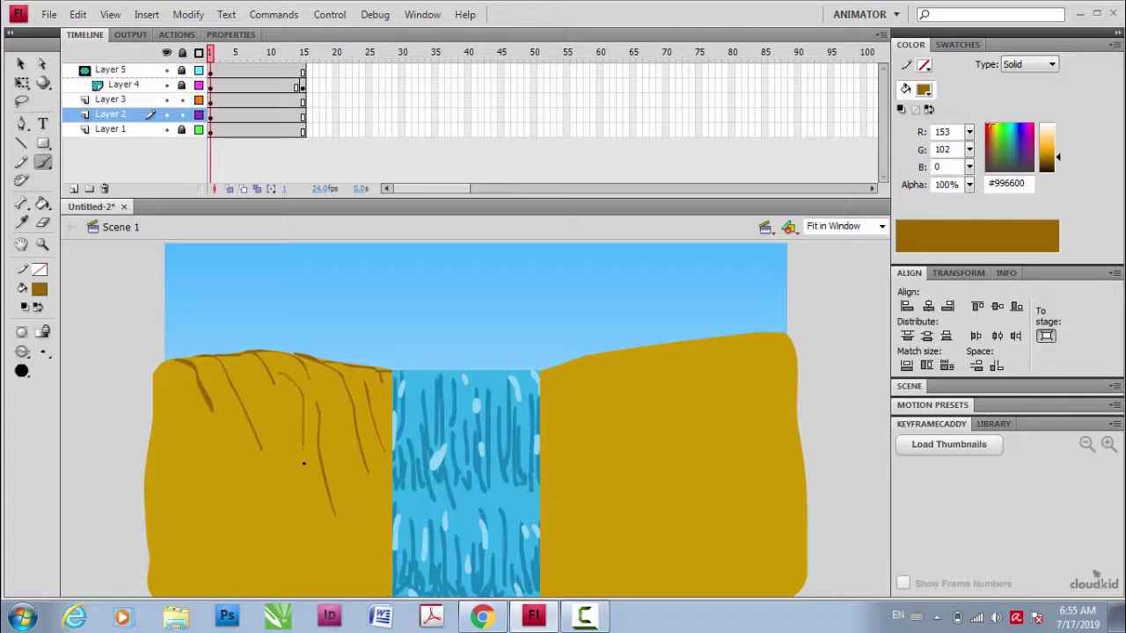
left_click_drag(290, 379, 309, 485)
left_click_drag(257, 414, 295, 538)
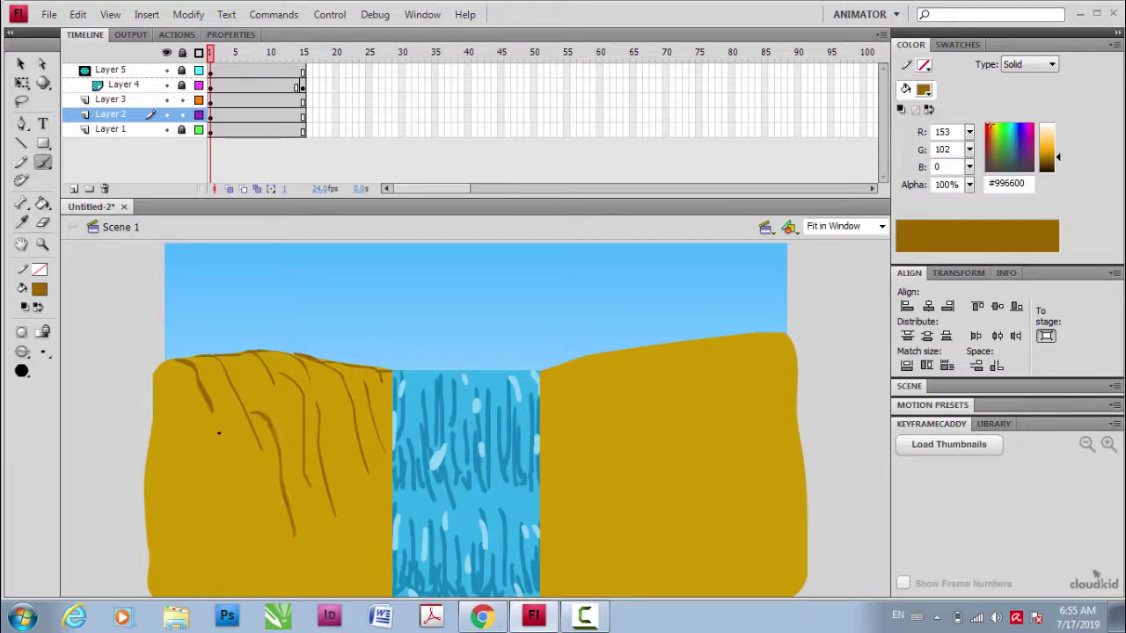
left_click_drag(219, 432, 250, 563)
left_click_drag(346, 488, 364, 587)
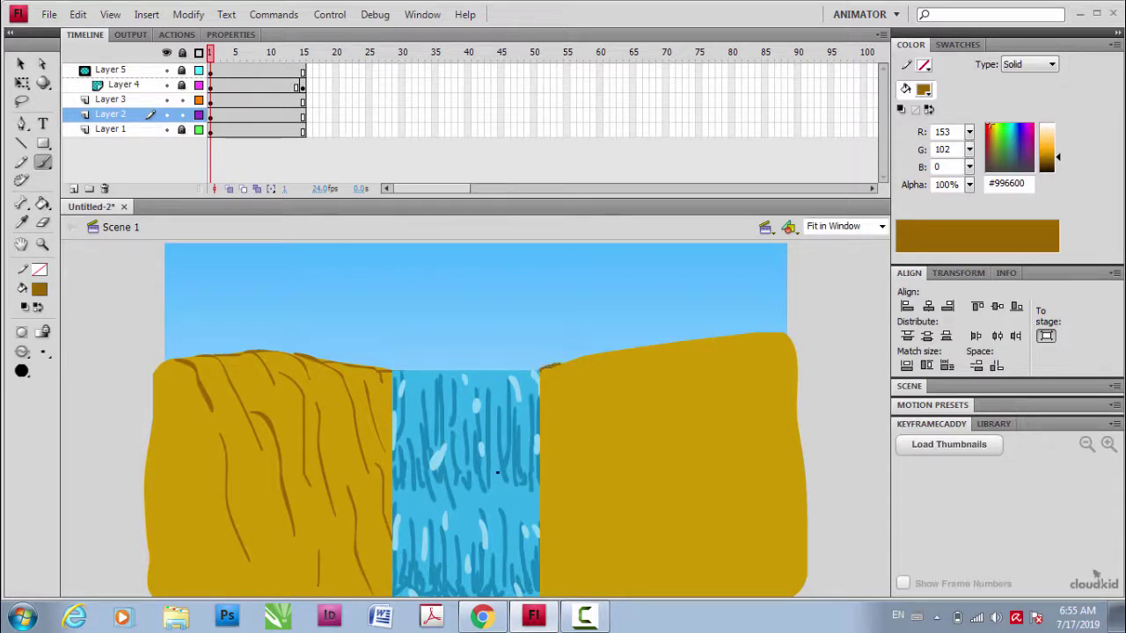
- Paint dark brown edge strokes and vertical cracks on the half of the right hill nearest the waterfall
mouse_move(570, 359)
left_mouse_down()
mouse_move(547, 468)
mouse_move(581, 354)
left_mouse_up()
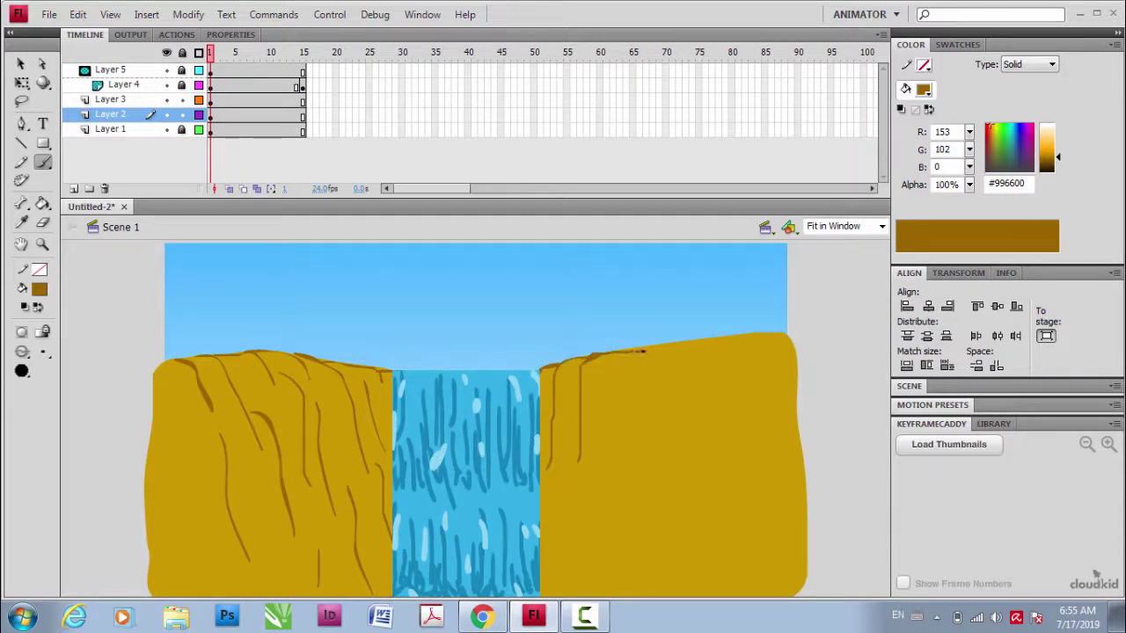
mouse_move(632, 347)
left_mouse_down()
mouse_move(667, 348)
mouse_move(637, 365)
mouse_move(623, 445)
left_mouse_up()
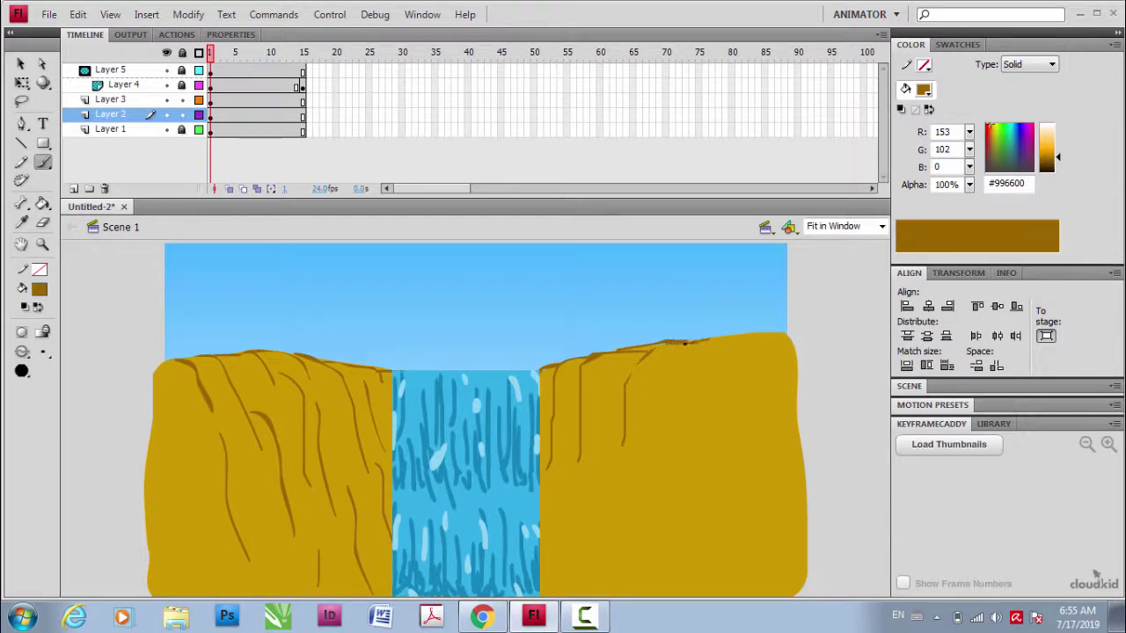
left_click_drag(679, 435, 677, 436)
left_click_drag(603, 380, 607, 482)
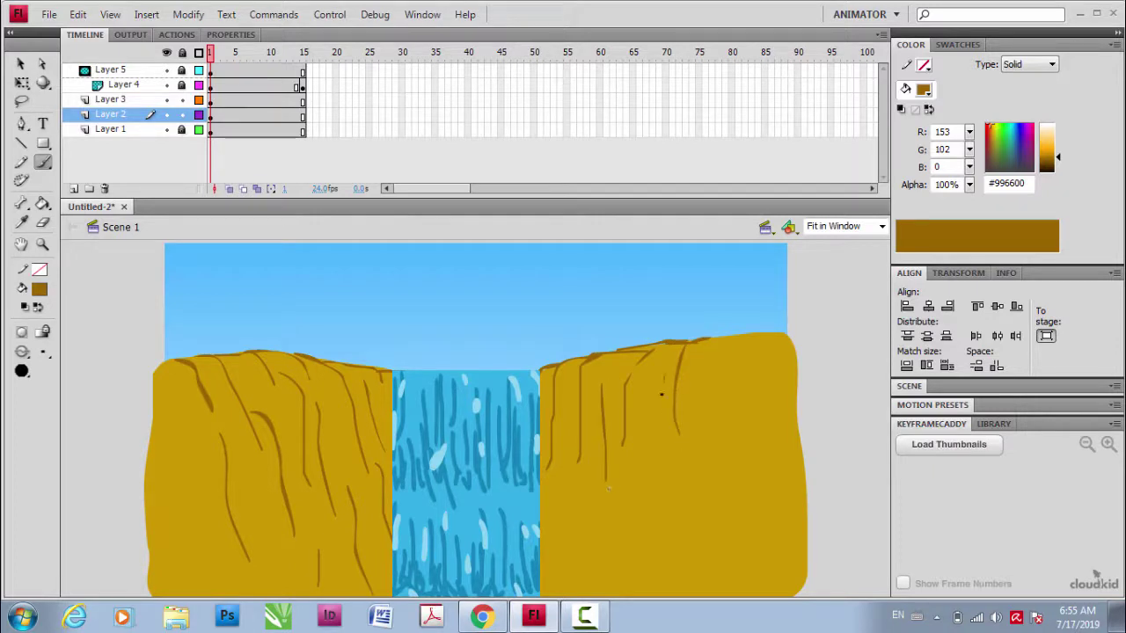
left_click_drag(667, 375, 656, 496)
mouse_move(575, 483)
left_mouse_down()
mouse_move(544, 576)
mouse_move(551, 499)
mouse_move(538, 571)
left_mouse_up()
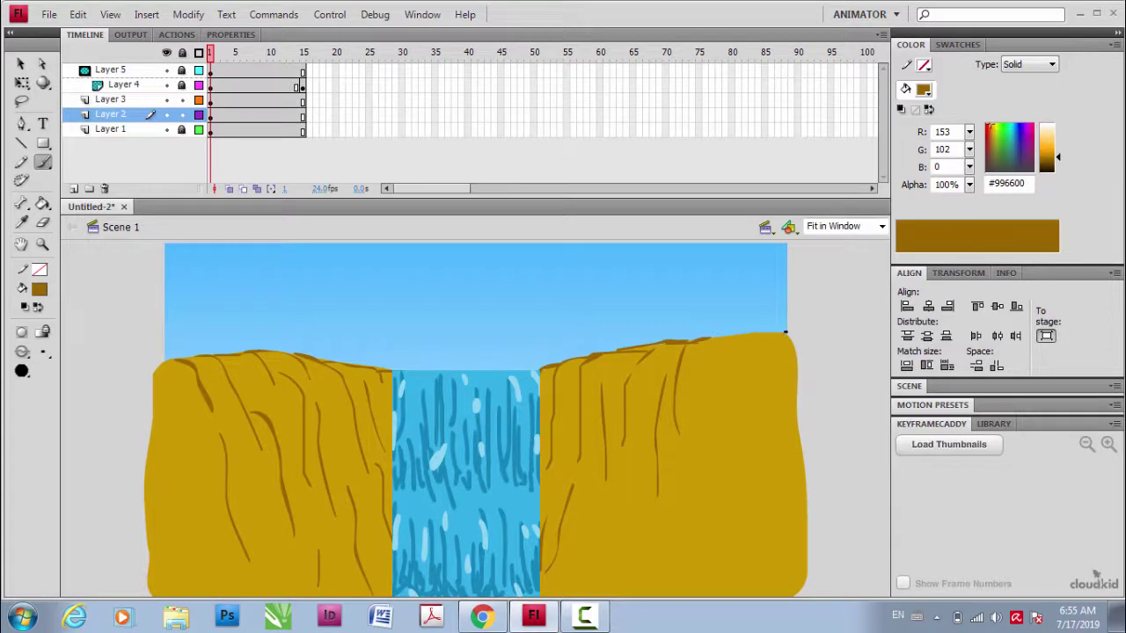
- Finish the right hill with edge strokes and cracks toward its outer side and across its lower face
left_click_drag(770, 333, 741, 367)
left_click_drag(712, 337, 701, 442)
left_click_drag(719, 385, 737, 493)
left_click_drag(766, 384, 775, 541)
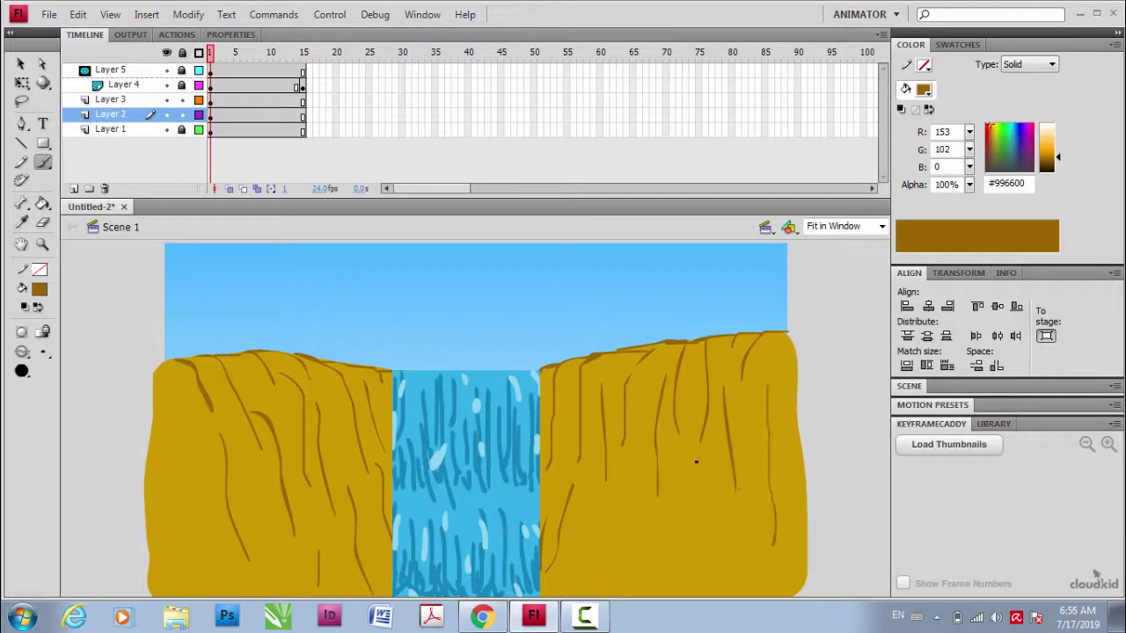
left_click_drag(695, 458, 675, 573)
left_click_drag(607, 589, 607, 588)
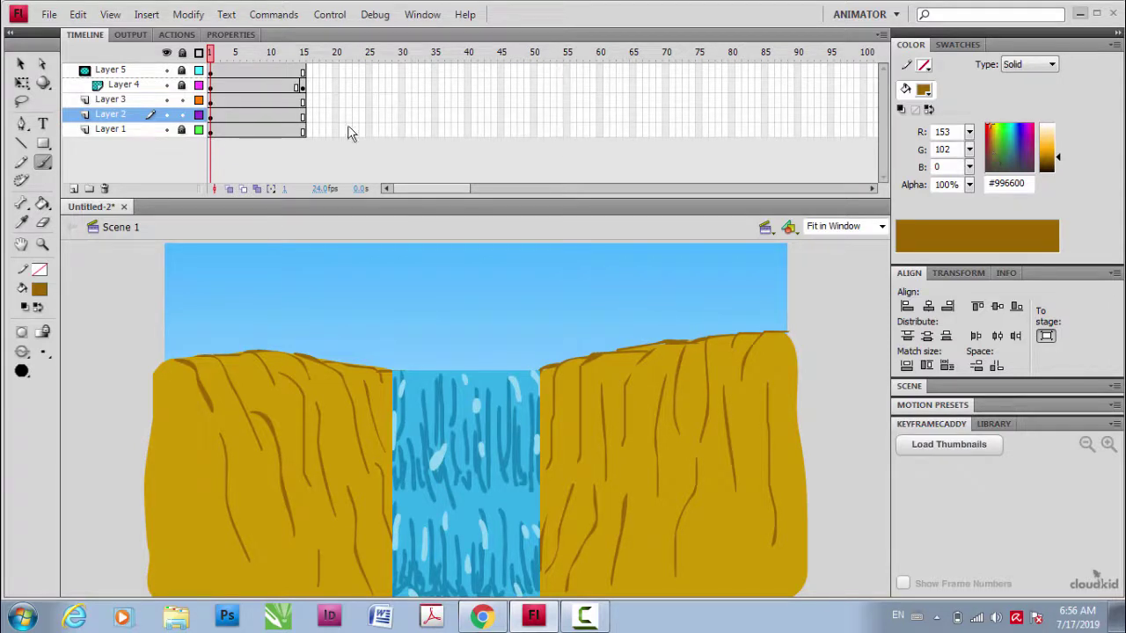
- Select frame 1 of Layer 3 and hide Layers 4, 5 and 2 to isolate the darker blue waterfall shape
left_click(211, 100)
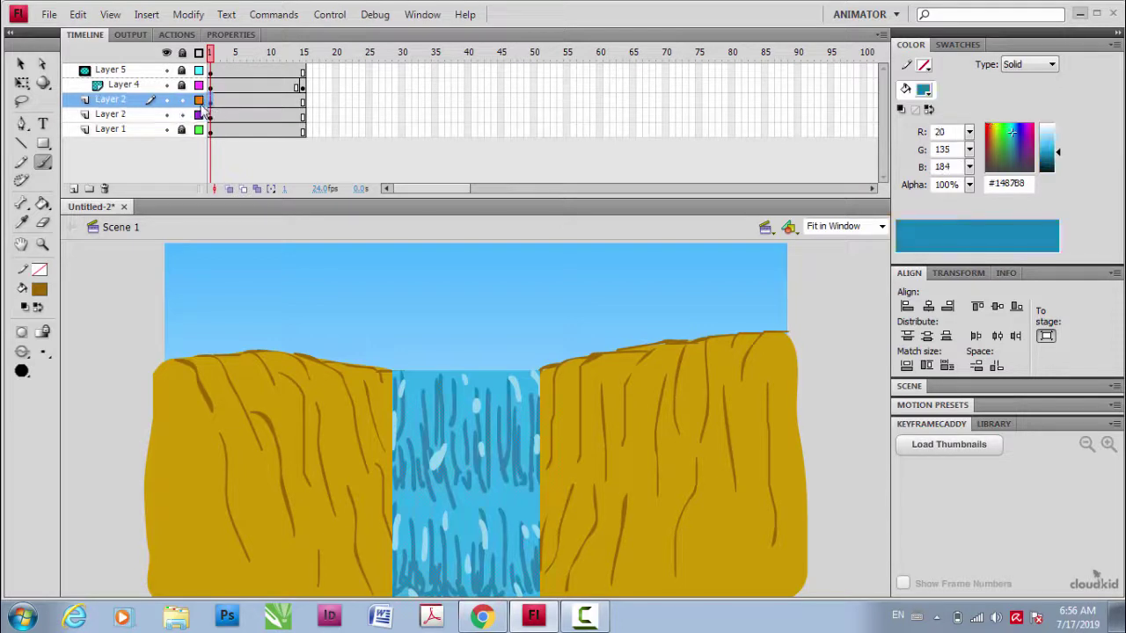
left_click(167, 85)
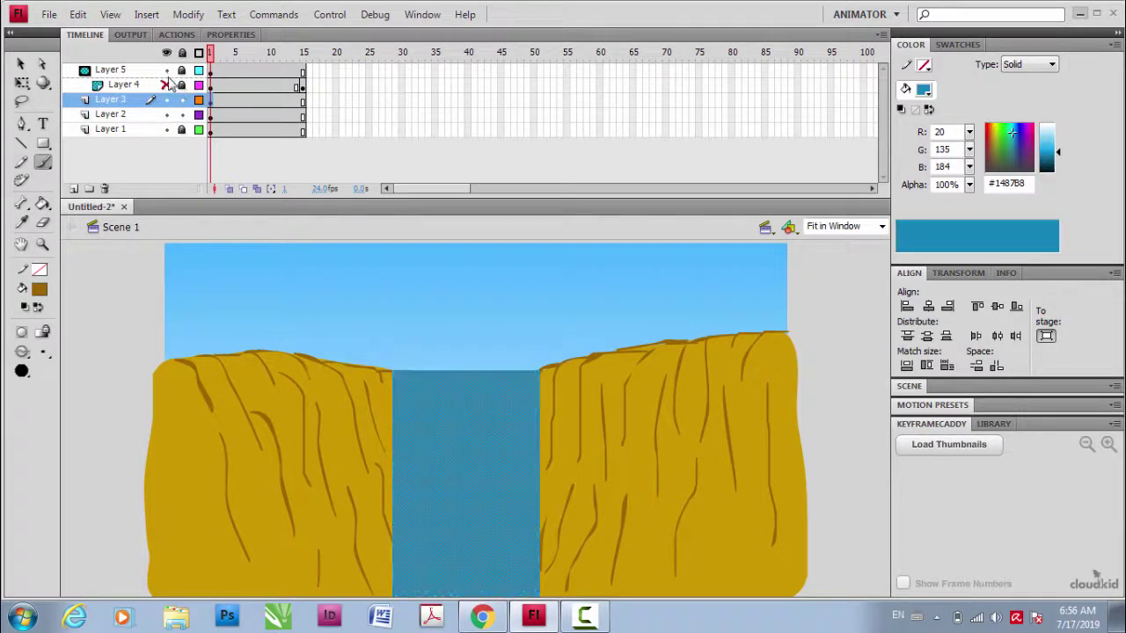
left_click(166, 69)
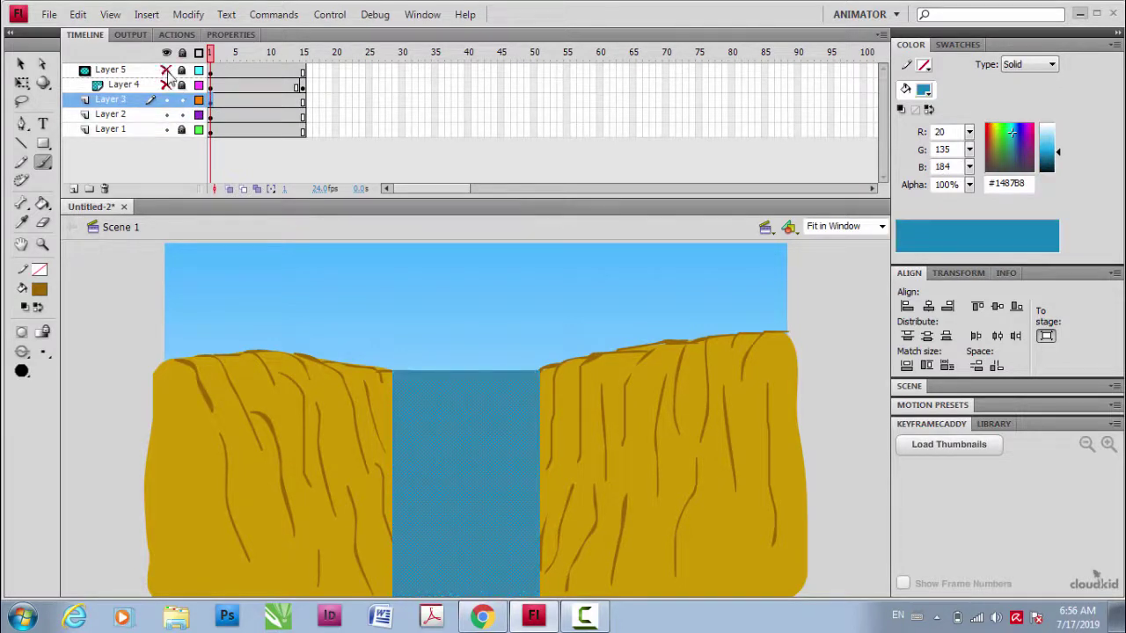
left_click(166, 115)
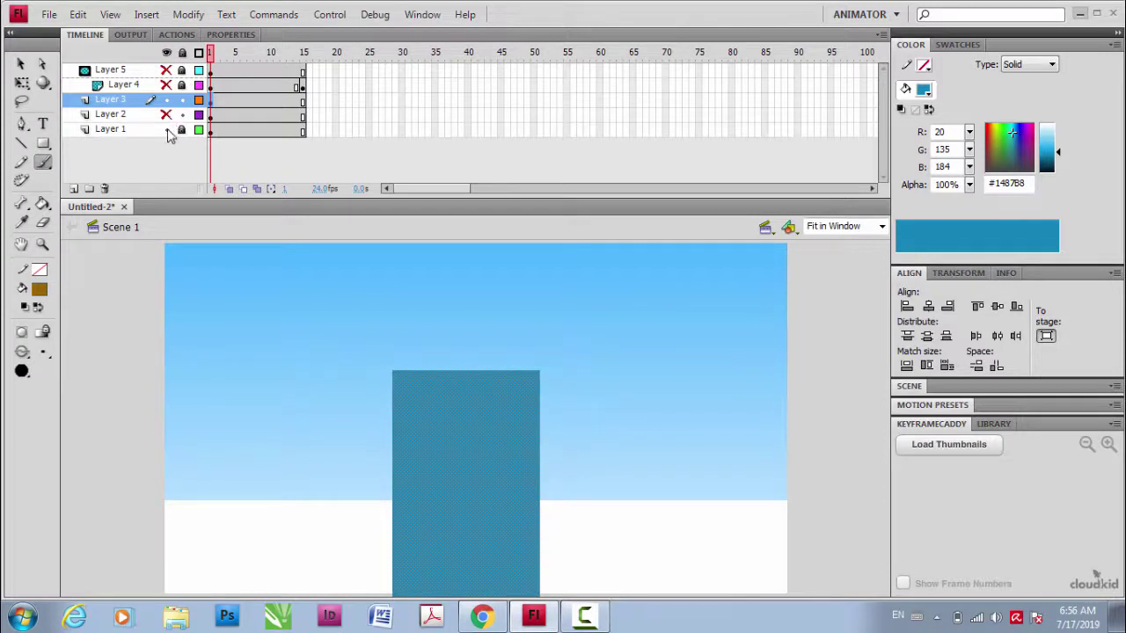
- Bend the upper edge of the darker blue shape on Layer 3 into a shallow downward curve with the Selection tool
left_click(21, 65)
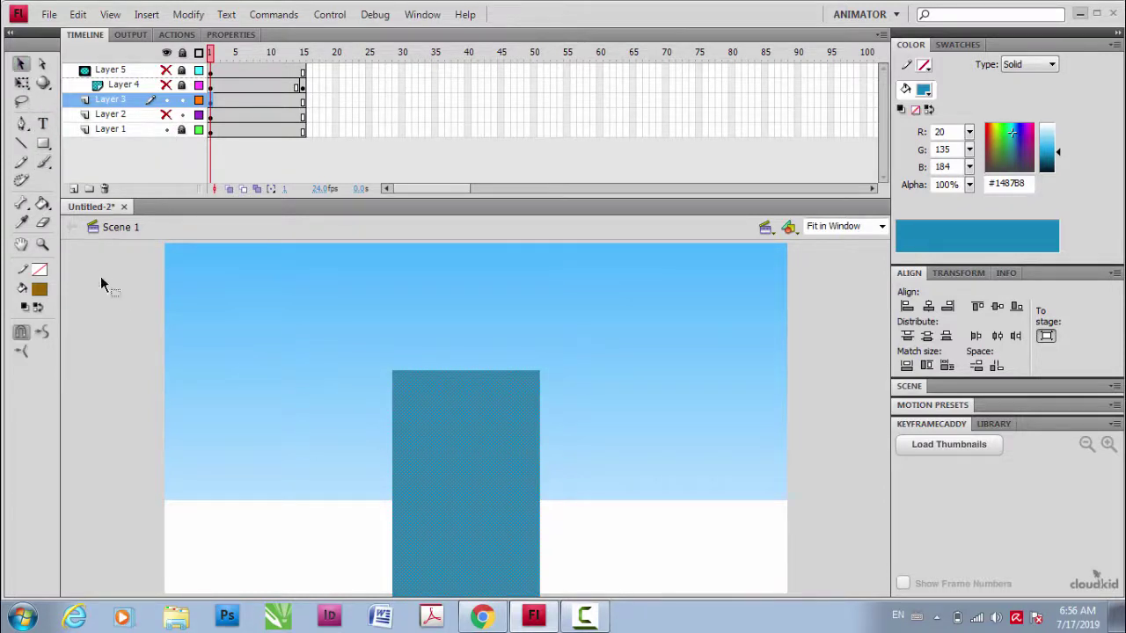
left_click(167, 129)
left_click(166, 129)
left_click_drag(465, 372, 466, 378)
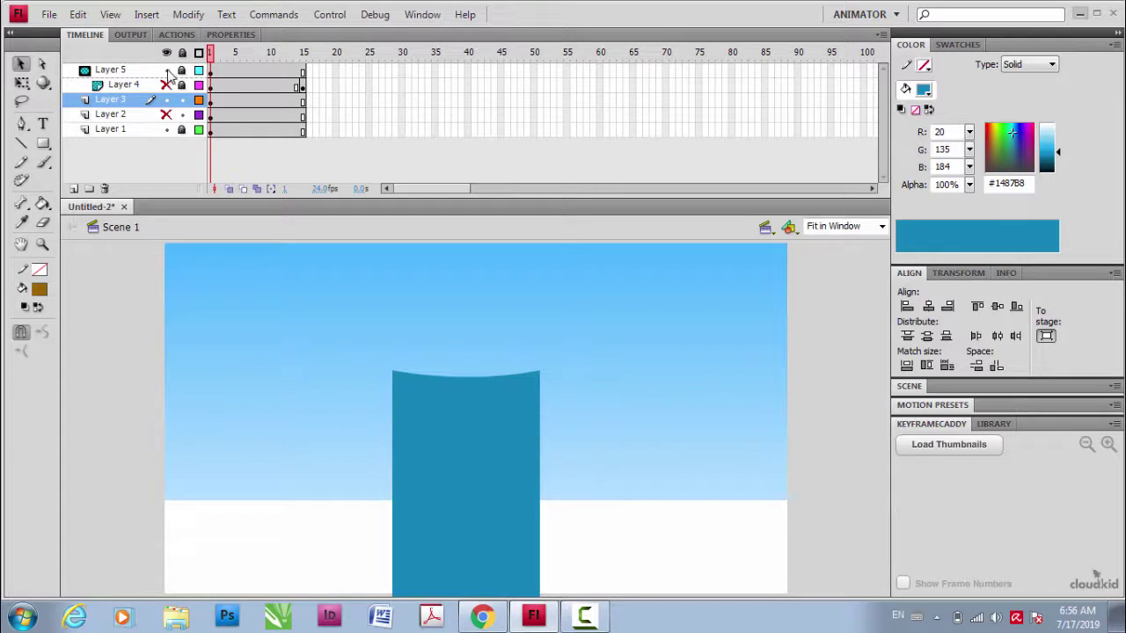
key("ctrl+z")
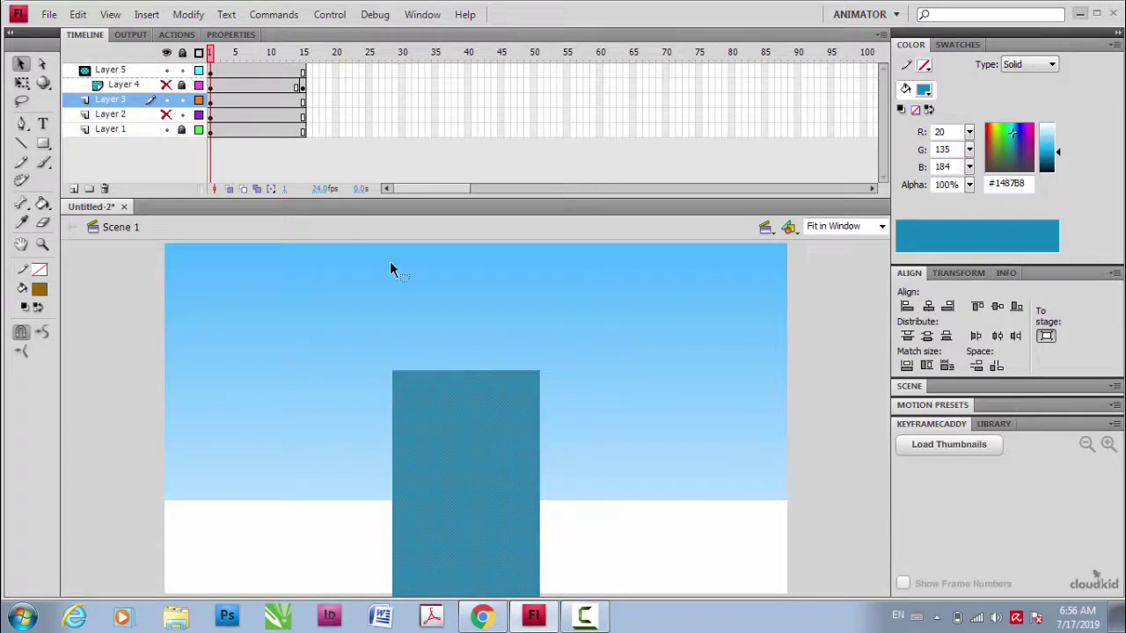
left_click(172, 355)
left_click_drag(463, 371, 462, 379)
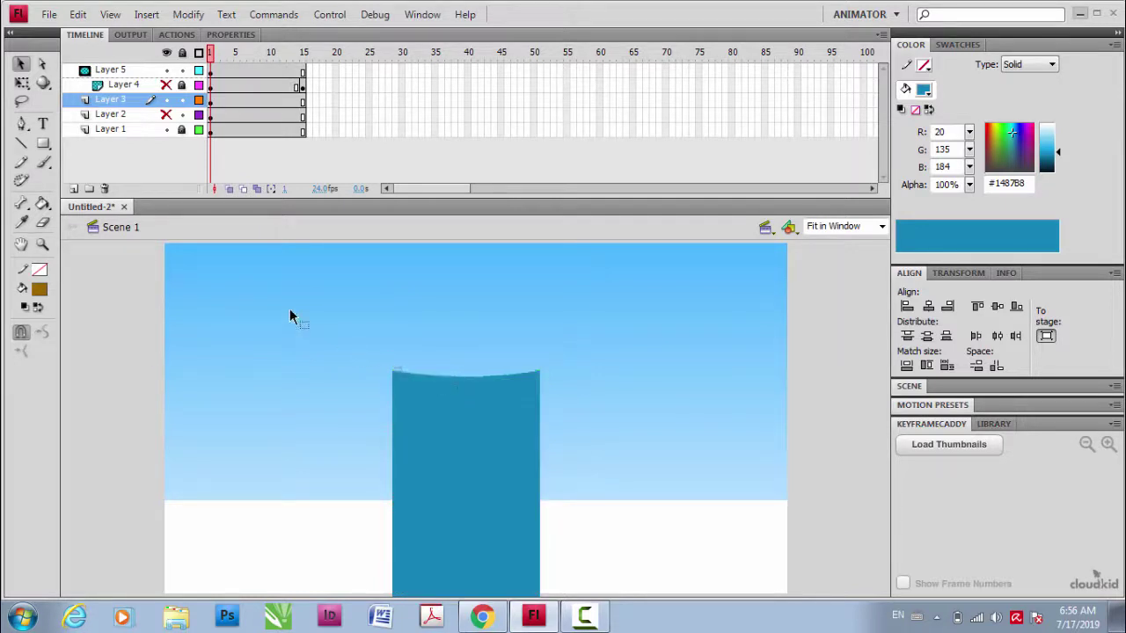
- Make the hidden waterfall, mask and hills layers visible again
left_click(167, 69)
left_click(166, 69)
left_click(167, 84)
left_click(167, 99)
left_click(167, 114)
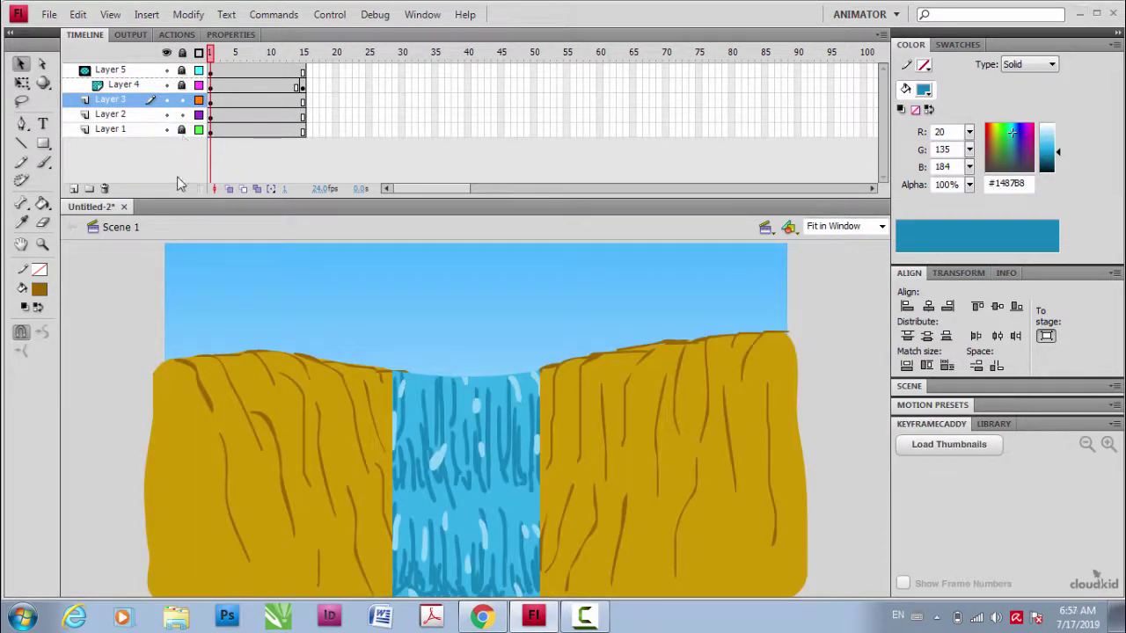
- Toggle the visibility of Layers 1 and 2 to identify the hills, then select Layer 2 and lock Layer 3
left_click(145, 130)
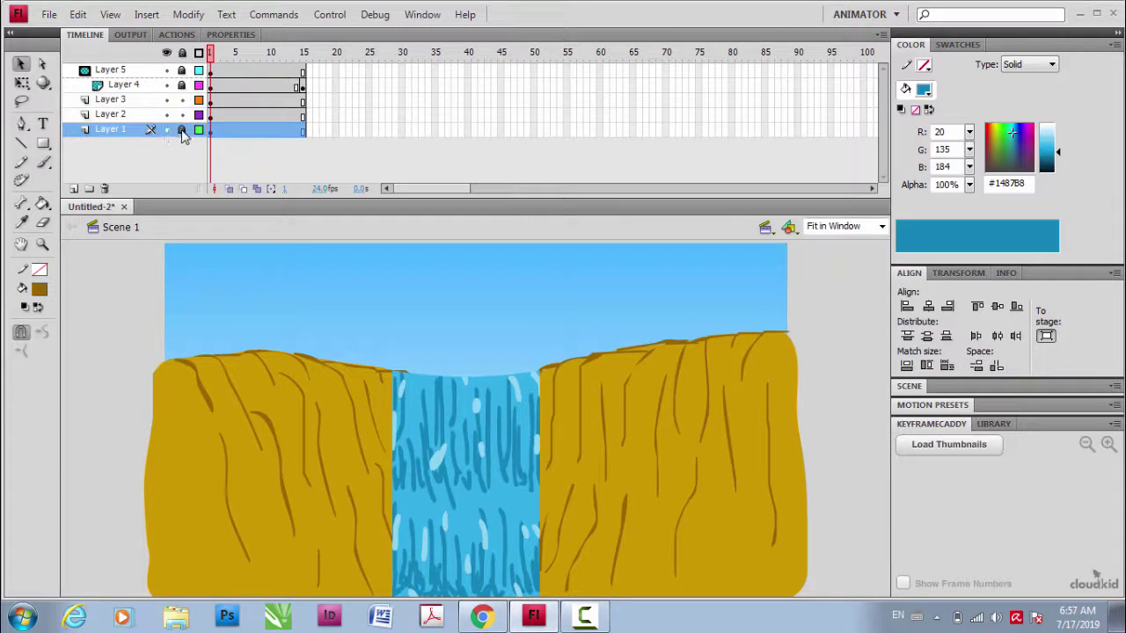
left_click(167, 129)
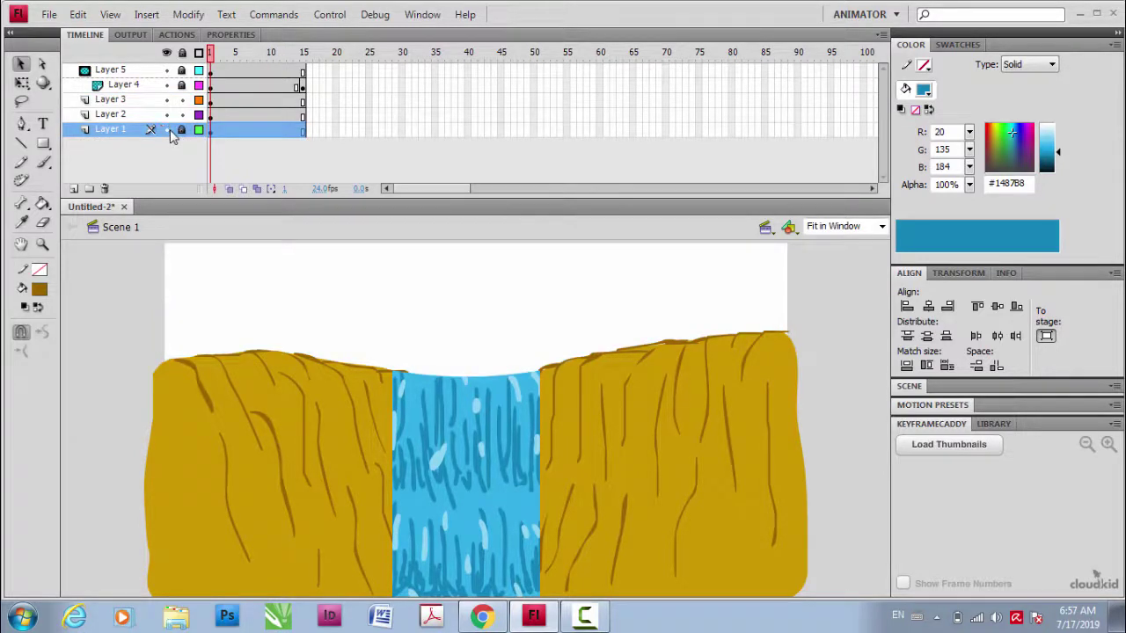
left_click(167, 129)
left_click(167, 114)
left_click(167, 115)
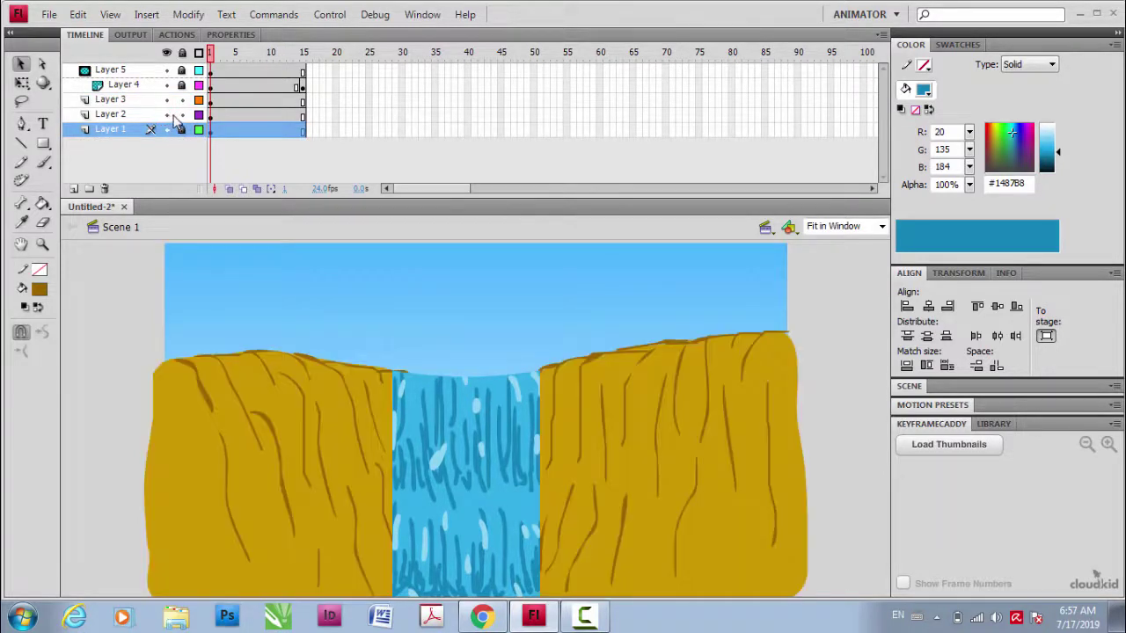
left_click(141, 115)
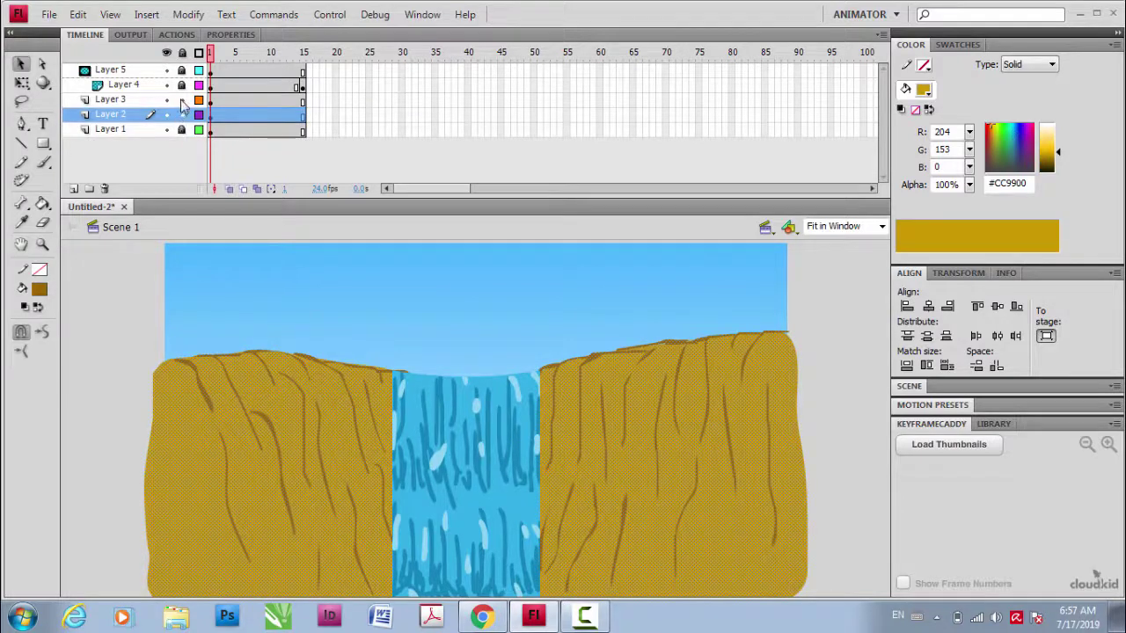
left_click(112, 310)
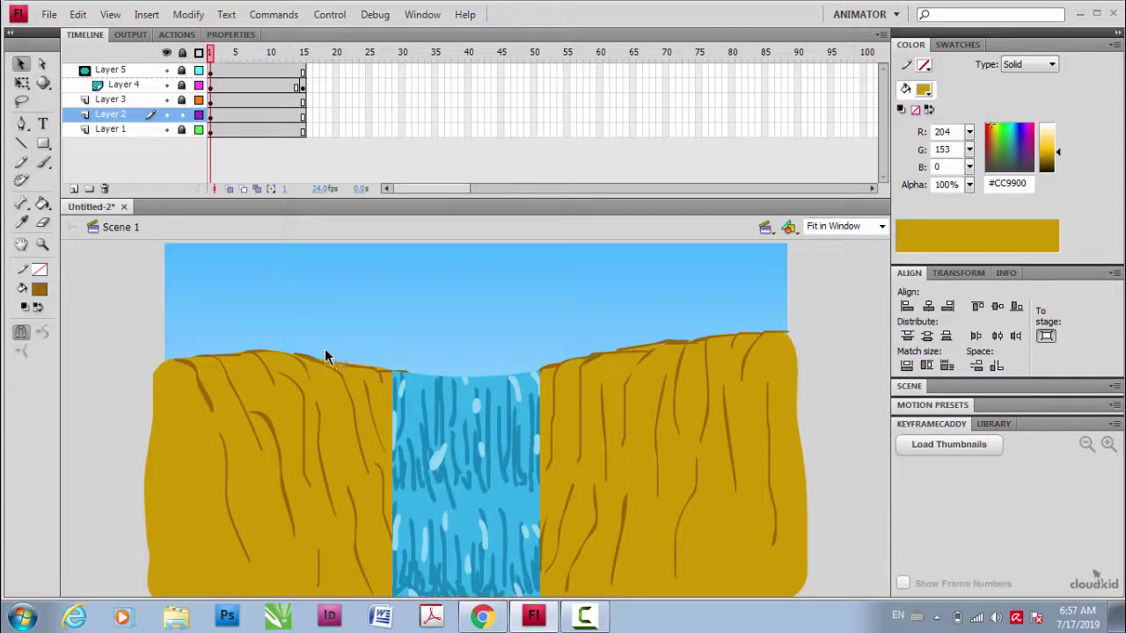
- Erase the dark brown stroke that spills past the left hill's inner edge over the waterfall on Layer 2
key("ctrl+=")
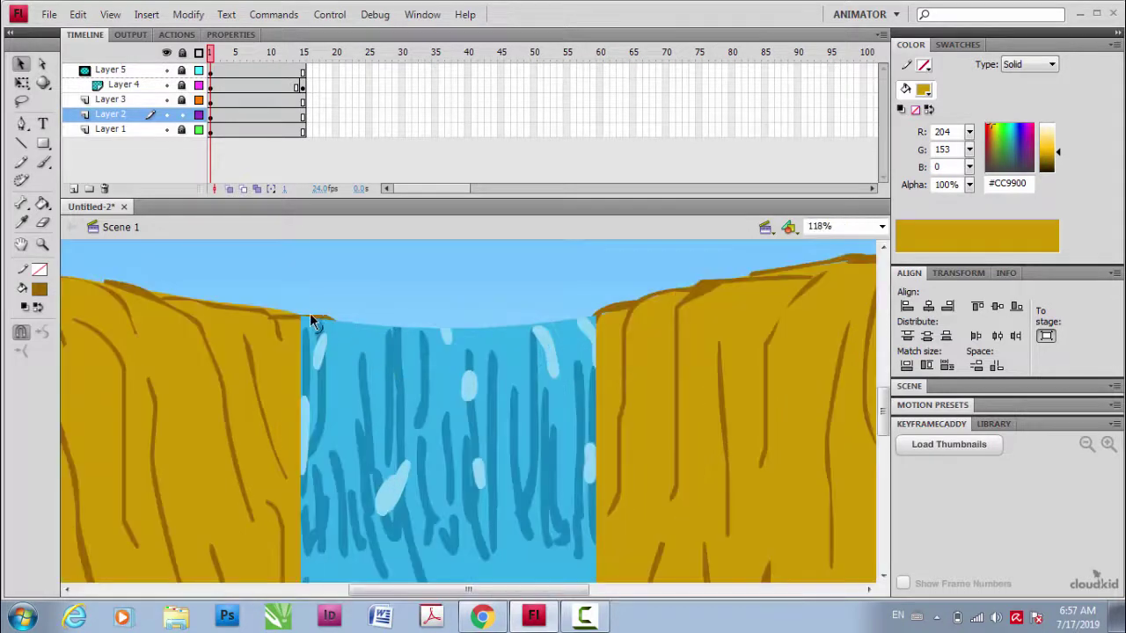
left_click(42, 222)
mouse_move(301, 316)
left_mouse_down()
mouse_move(327, 319)
mouse_move(334, 339)
left_mouse_up()
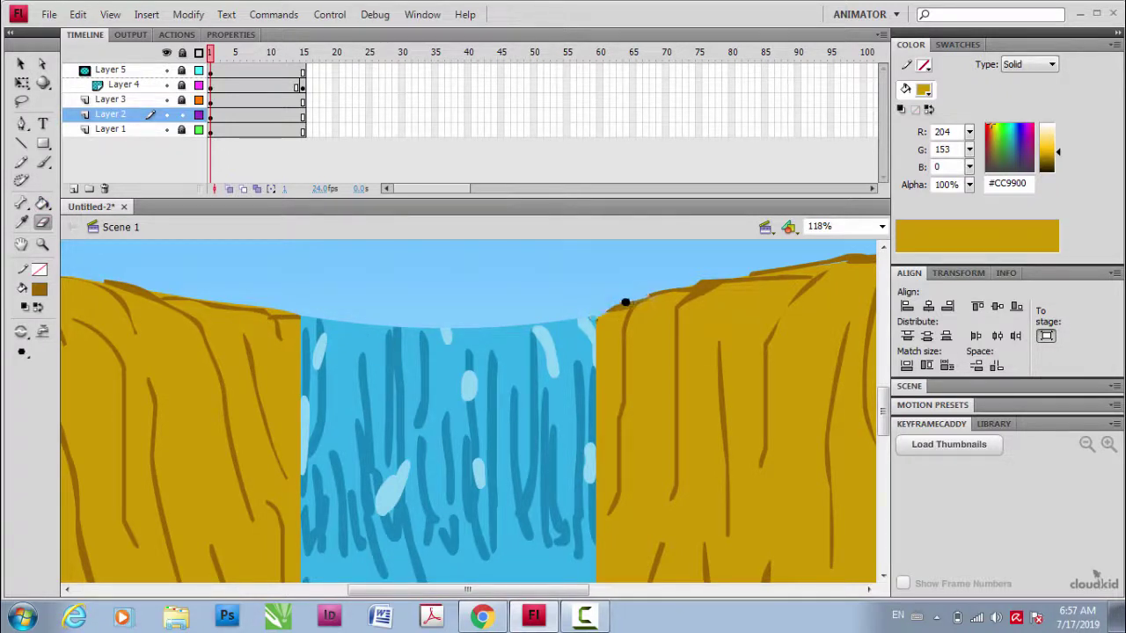
- Test the movie to check the flowing waterfall between the cracked hills, and close the preview
key("ctrl+minus")
key("ctrl+minus")
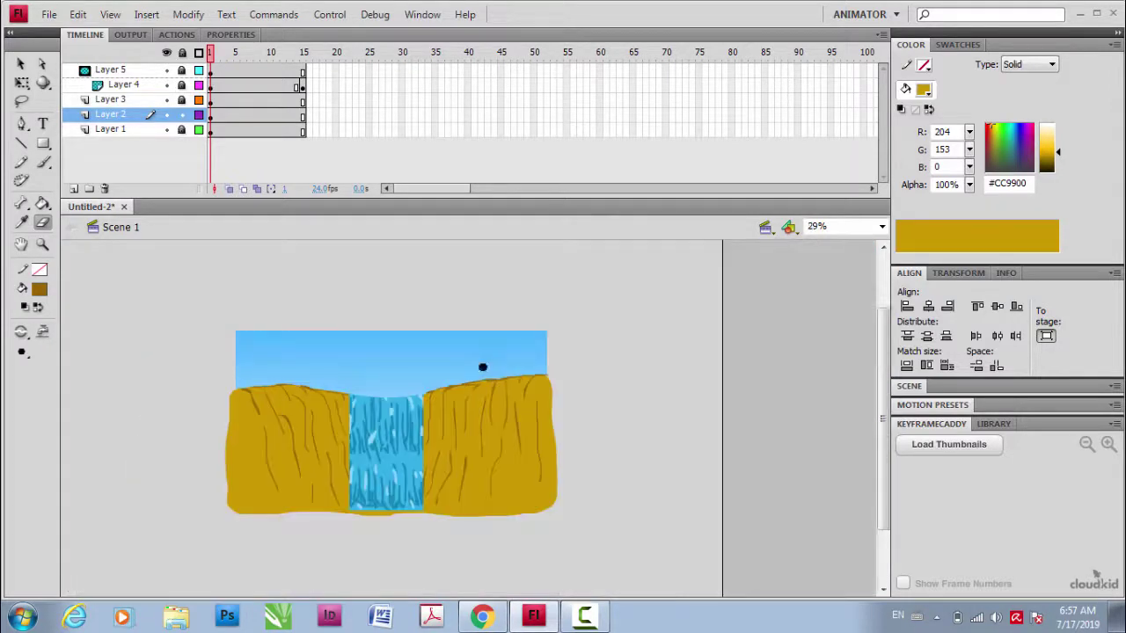
key("ctrl+Return")
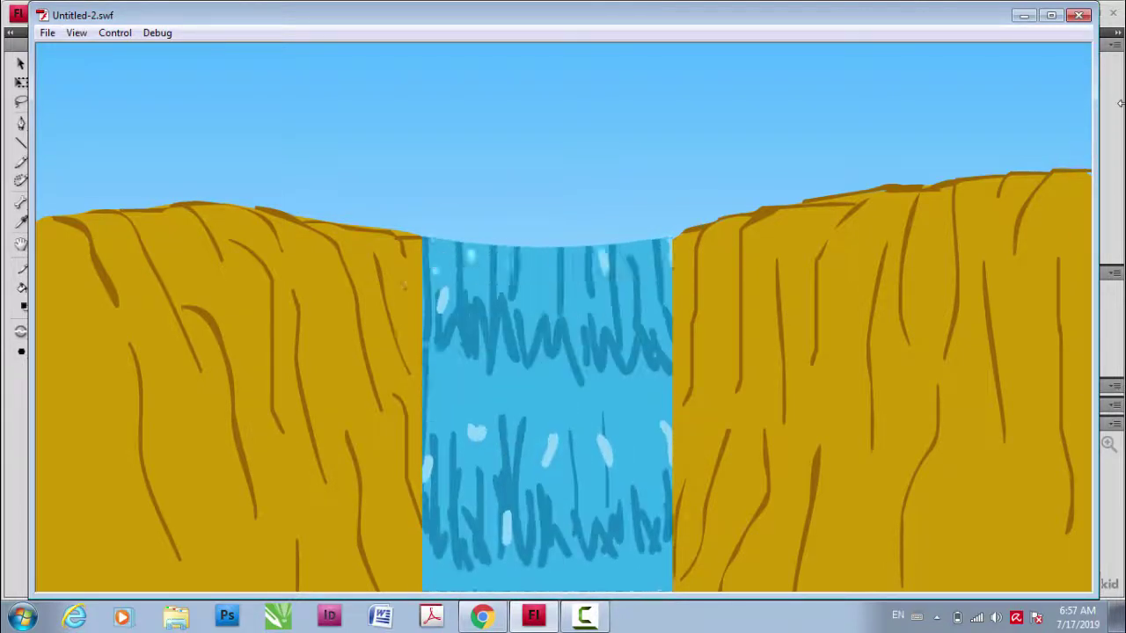
left_click(1079, 15)
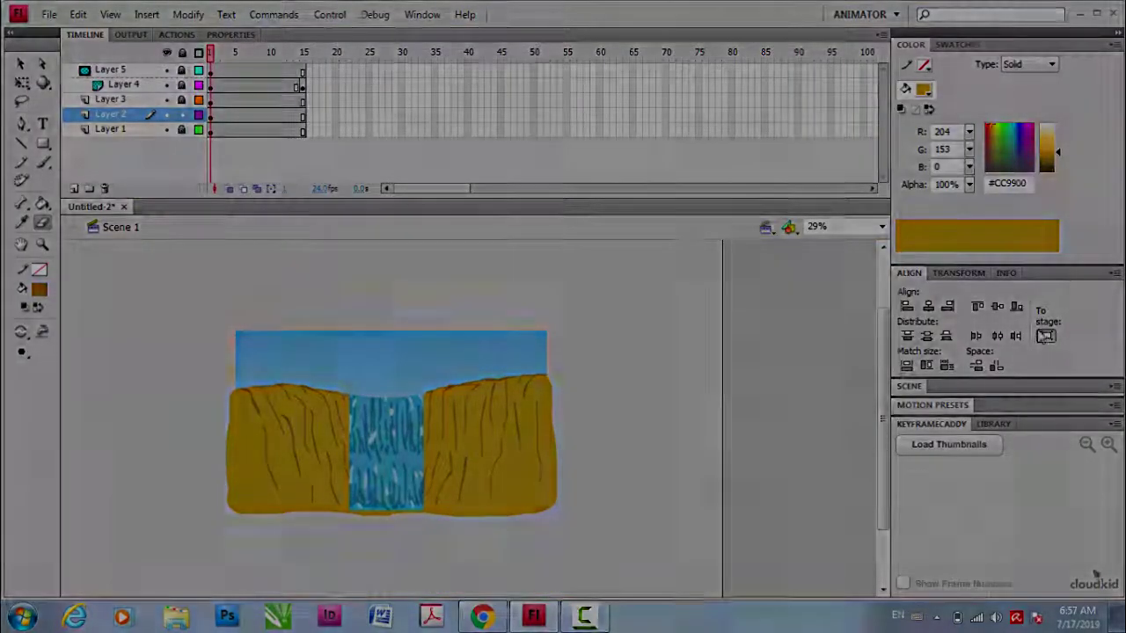